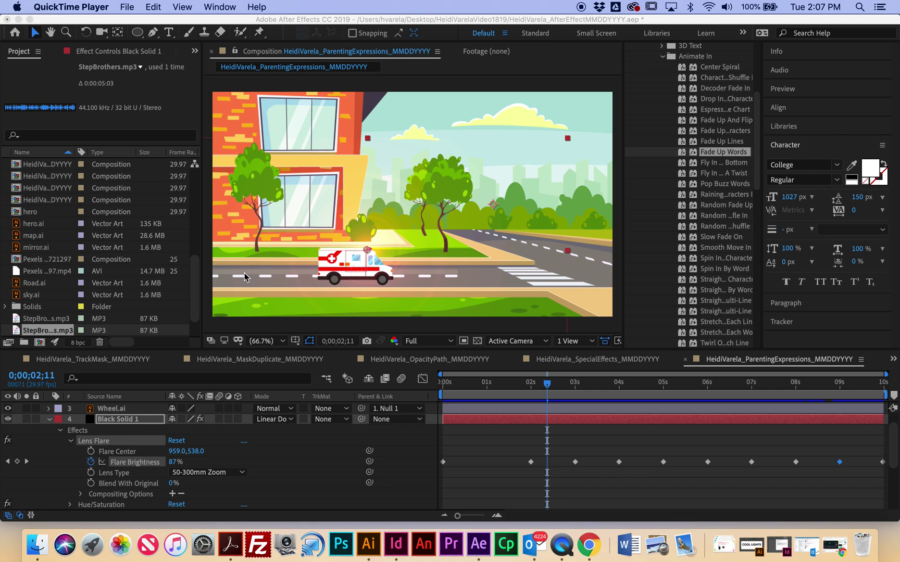
Create a 1920×1080, 0;00;05;02 composition named <student name>_TextAndSound_MMDDYYYY with a Deep Royal Blue background
{"action": "left_click", "coordinate": [191, 78]}
{"action": "left_click", "coordinate": [199, 6]}
{"action": "left_click", "coordinate": [198, 23]}
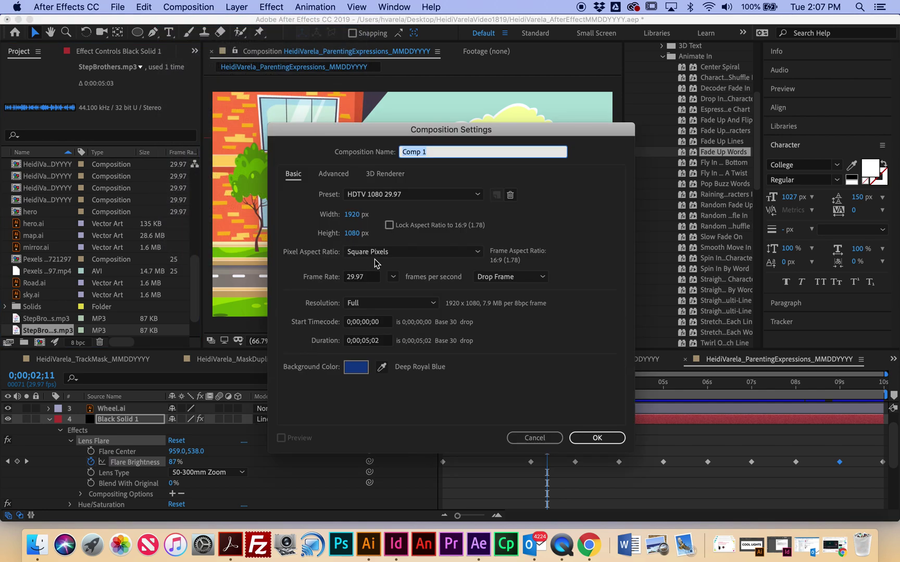
{"action": "left_click", "coordinate": [370, 341]}
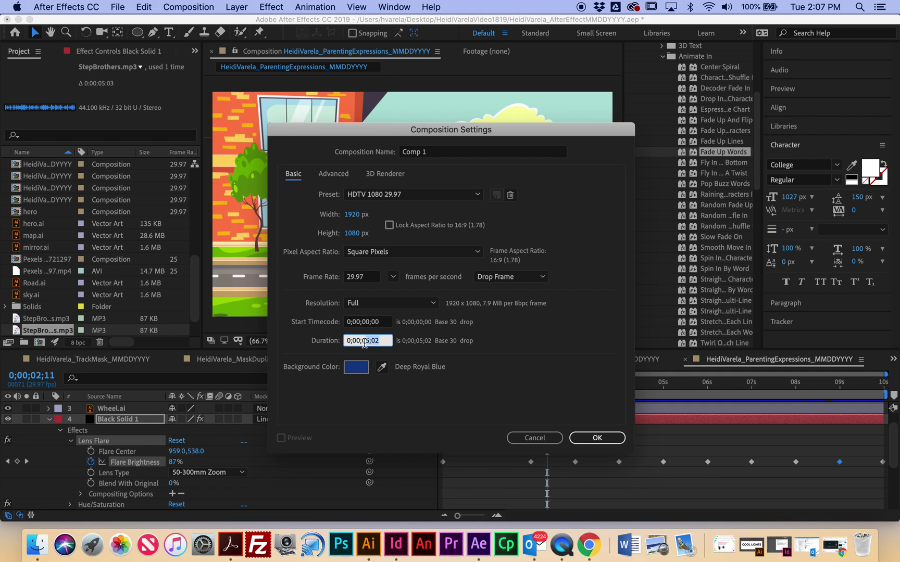
{"action": "left_click", "coordinate": [380, 339]}
{"action": "left_click", "coordinate": [428, 152]}
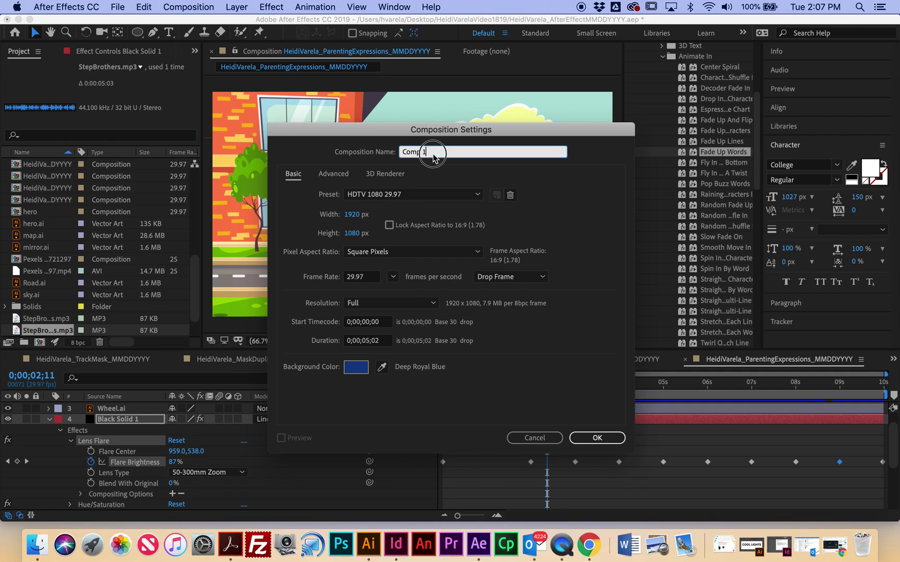
{"action": "type", "text": "HeidiVarela_Text"}
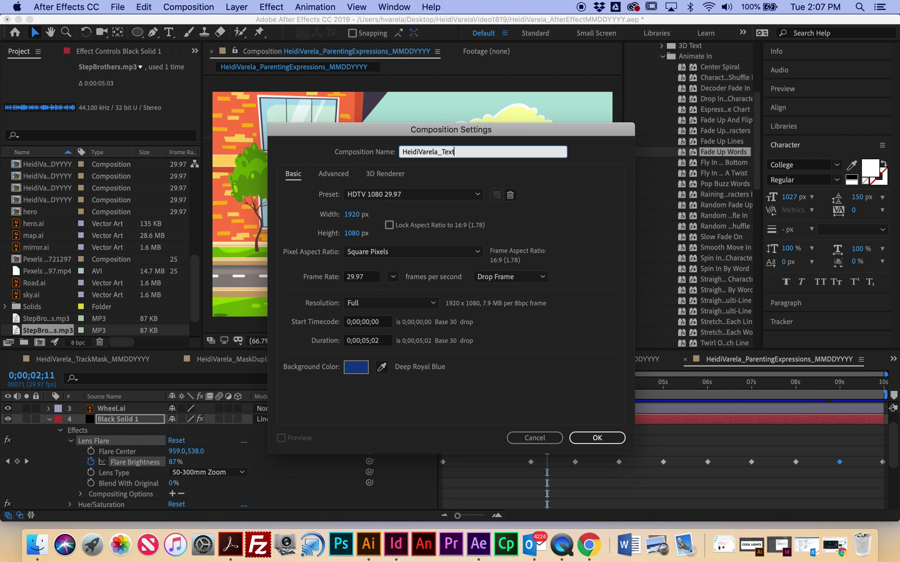
{"action": "type", "text": "AndSound_MMDDYYYY"}
{"action": "left_click", "coordinate": [357, 370]}
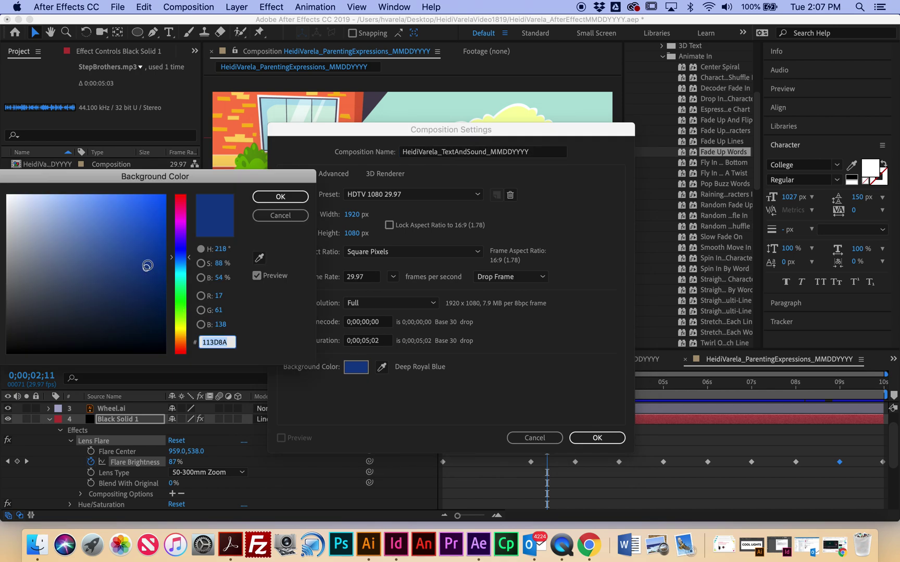
{"action": "left_click", "coordinate": [295, 196]}
{"action": "left_click", "coordinate": [597, 438]}
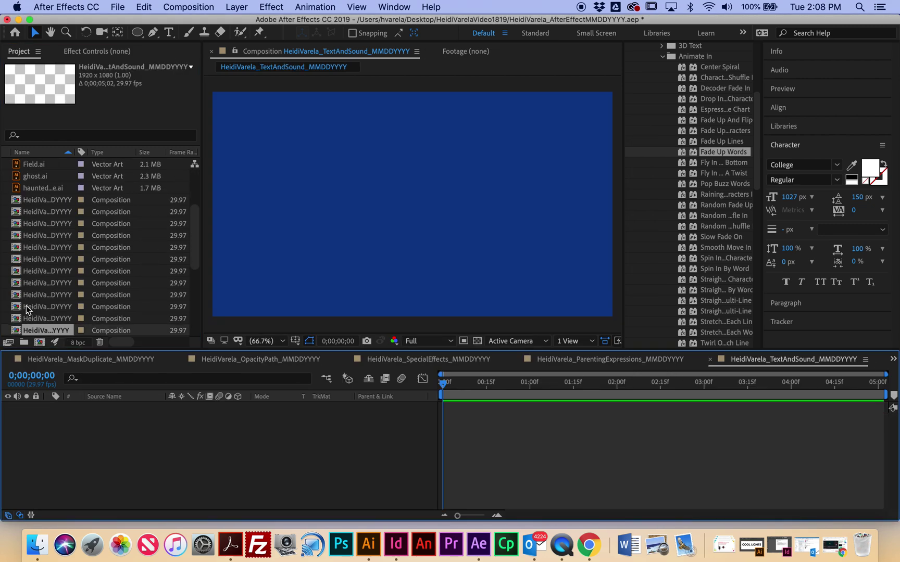
Import StepBrothers.mp3 and drag it into the composition as a layer
{"action": "double_click", "coordinate": [7, 276]}
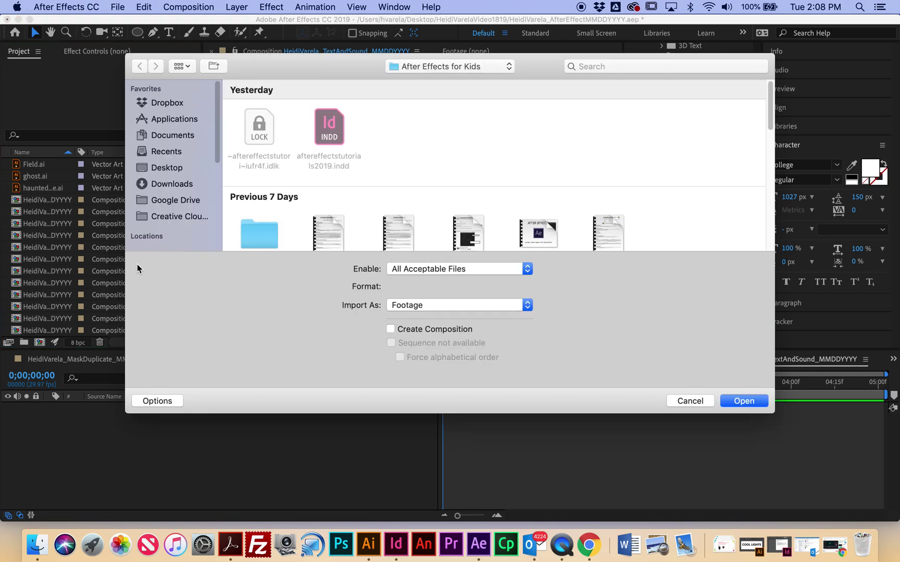
{"action": "scroll", "coordinate": [515, 185], "scroll_direction": "down", "scroll_amount": 2}
{"action": "scroll", "coordinate": [521, 185], "scroll_direction": "down", "scroll_amount": 2}
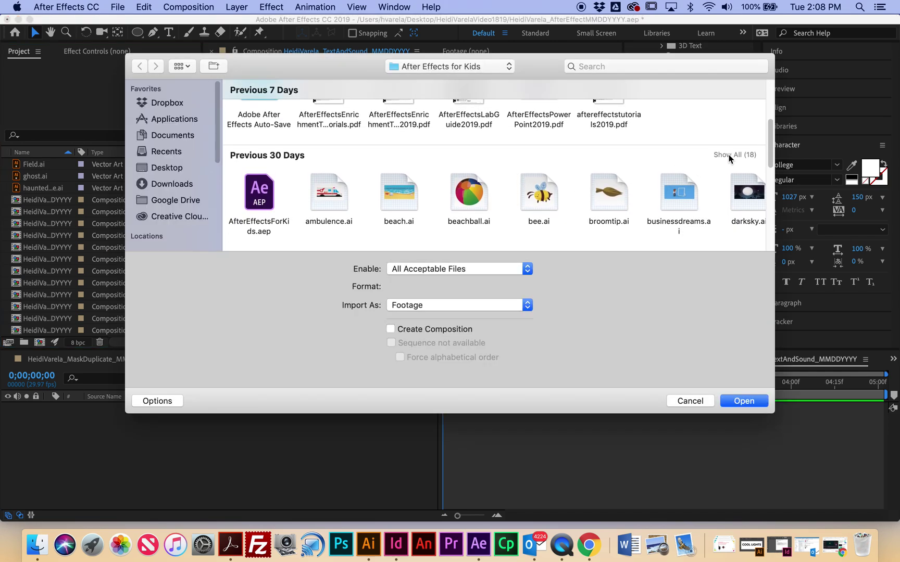
{"action": "scroll", "coordinate": [658, 196], "scroll_direction": "down", "scroll_amount": 2}
{"action": "scroll", "coordinate": [658, 196], "scroll_direction": "down", "scroll_amount": 3}
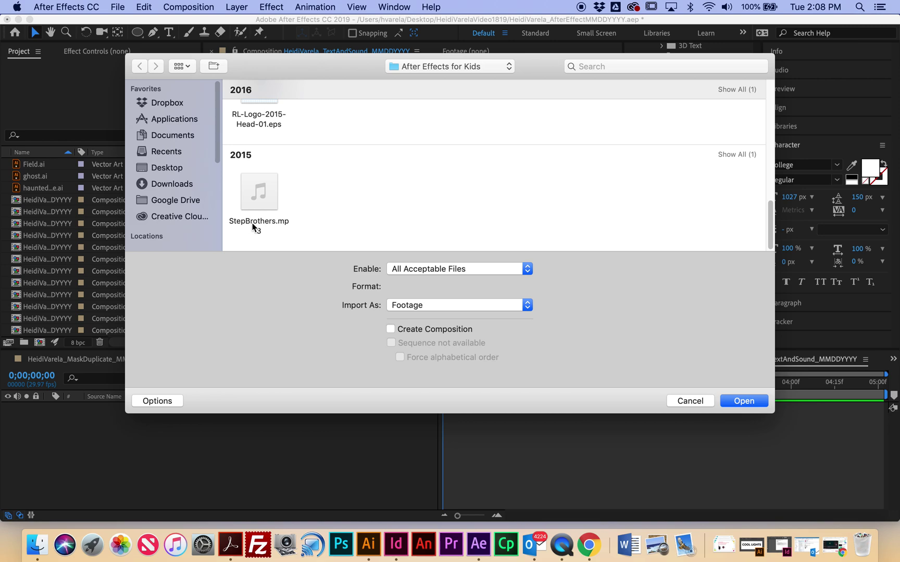
{"action": "left_click", "coordinate": [276, 197]}
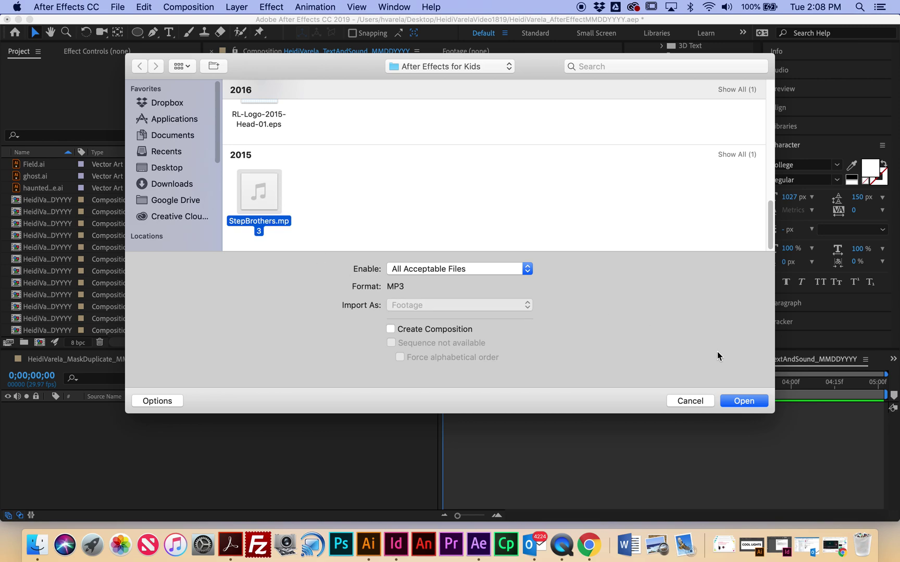
{"action": "left_click", "coordinate": [737, 402]}
{"action": "left_click_drag", "start_coordinate": [22, 333], "coordinate": [98, 409]}
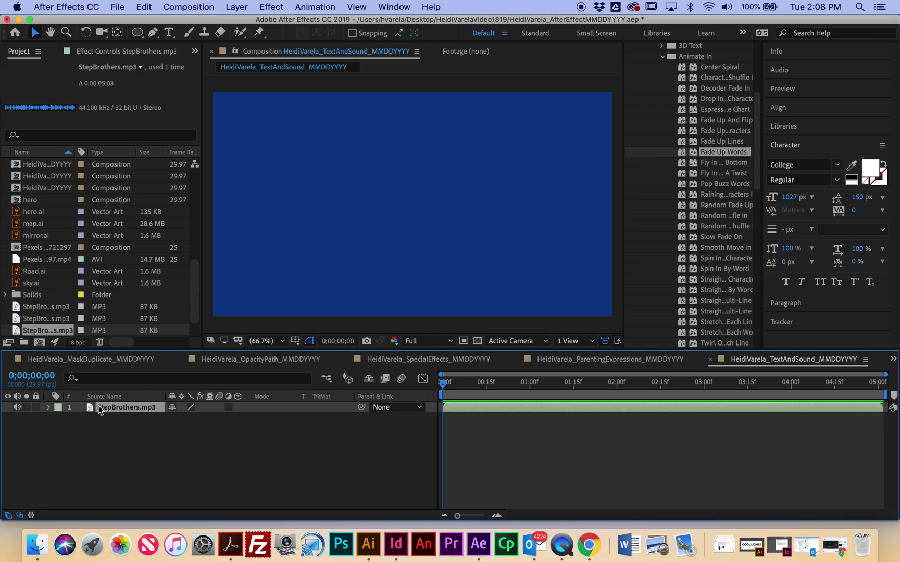
Show the StepBrothers.mp3 waveform, scrub through the audio, then collapse the layer
{"action": "left_click", "coordinate": [49, 408]}
{"action": "left_click", "coordinate": [59, 418]}
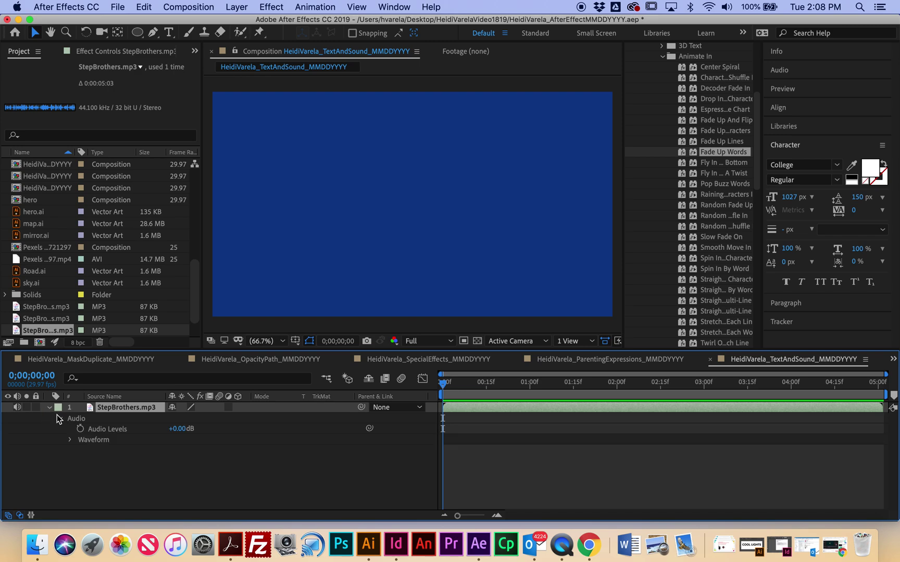
{"action": "left_click", "coordinate": [71, 440]}
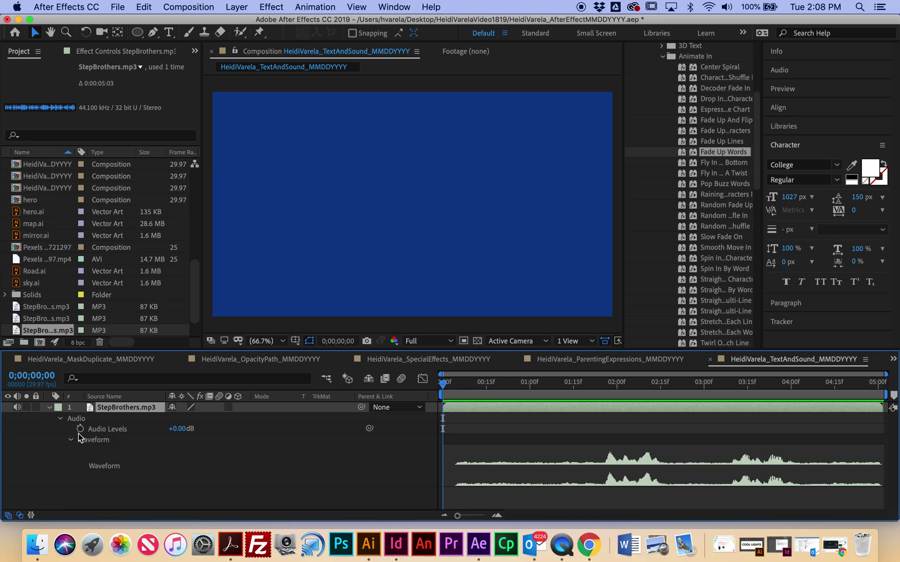
{"action": "left_click_drag", "start_coordinate": [443, 385], "coordinate": [604, 479]}
{"action": "left_click", "coordinate": [49, 408]}
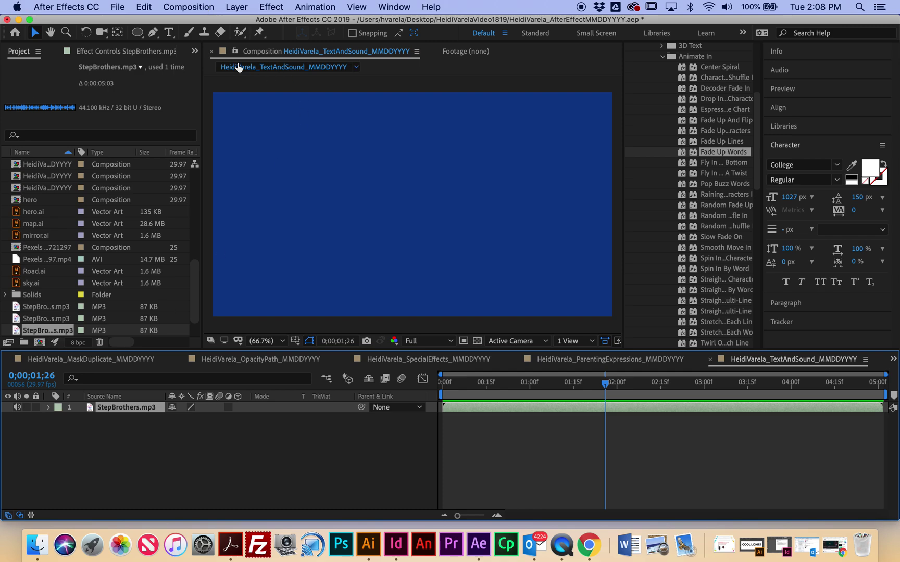
Add a new Deep Blue solid layer to the composition
{"action": "left_click", "coordinate": [232, 7]}
{"action": "mouse_move", "coordinate": [242, 22]}
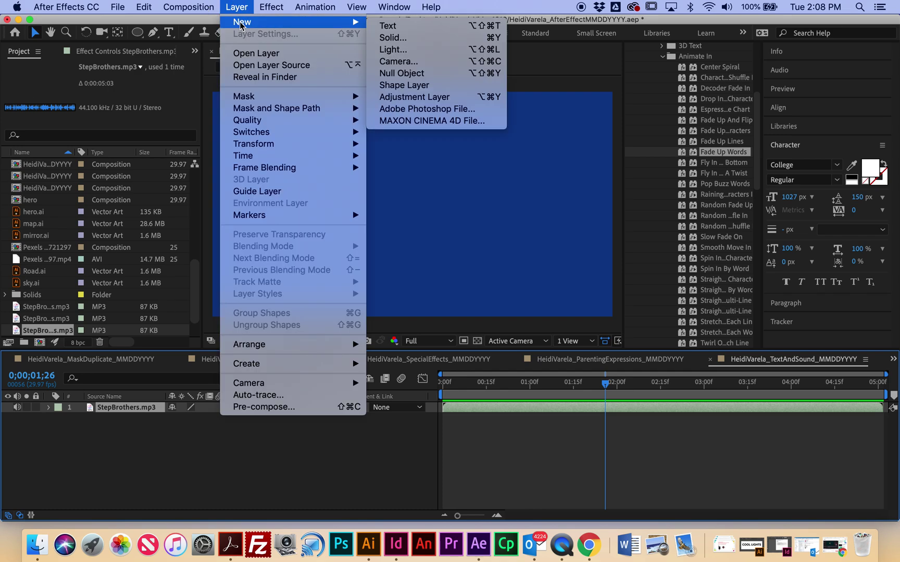
{"action": "left_click", "coordinate": [393, 37]}
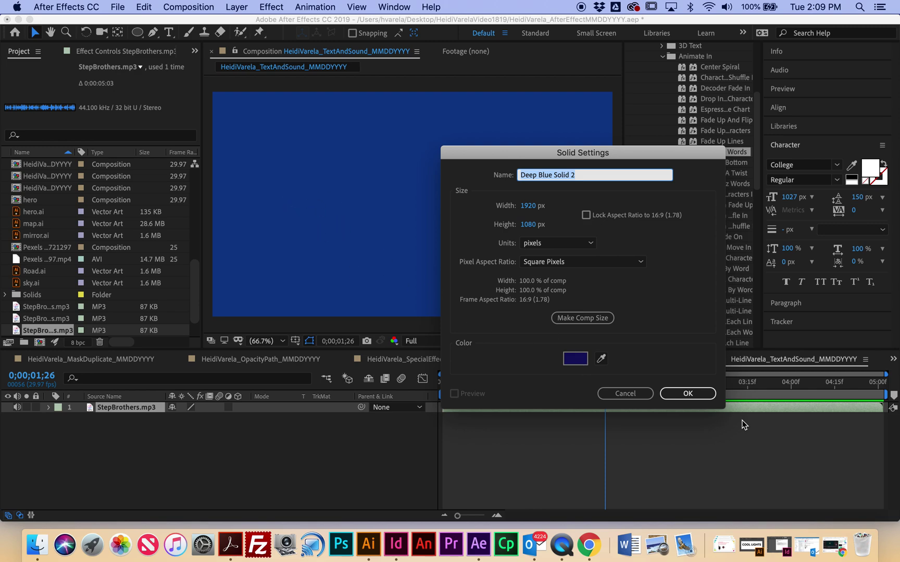
{"action": "left_click", "coordinate": [687, 394]}
Draw a full-frame elliptical mask on the solid and feather it to 256 px
{"action": "left_click", "coordinate": [140, 34]}
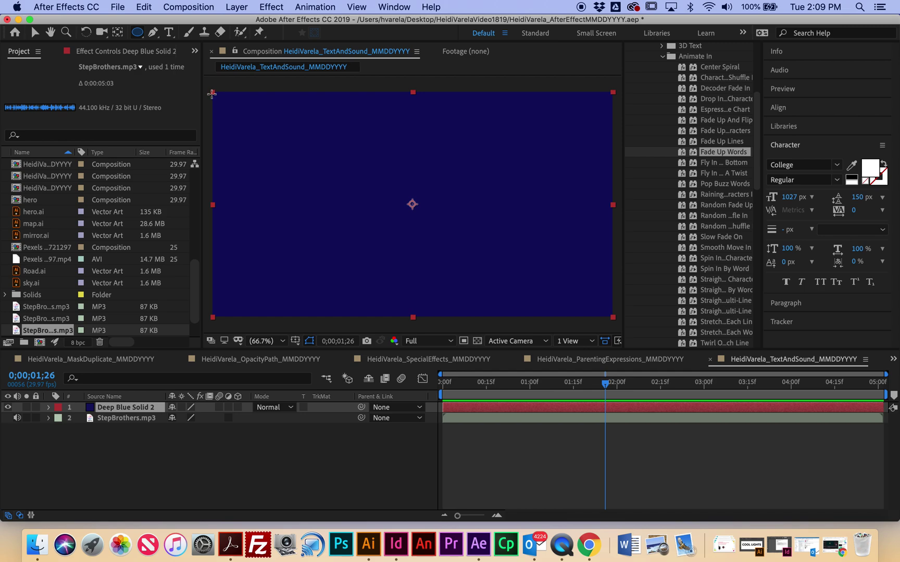
{"action": "left_click_drag", "start_coordinate": [213, 93], "coordinate": [614, 317]}
{"action": "left_click", "coordinate": [70, 428]}
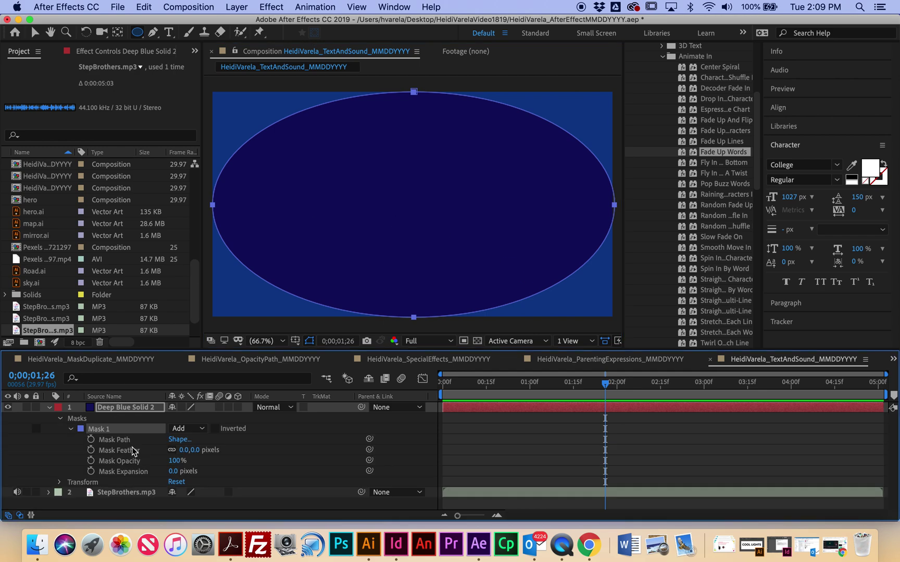
{"action": "left_click_drag", "start_coordinate": [185, 449], "coordinate": [340, 452]}
{"action": "mouse_move", "coordinate": [605, 383]}
{"action": "left_mouse_down"}
{"action": "mouse_move", "coordinate": [458, 384]}
{"action": "mouse_move", "coordinate": [733, 437]}
{"action": "mouse_move", "coordinate": [363, 411]}
{"action": "left_mouse_up"}
{"action": "left_click", "coordinate": [497, 423]}
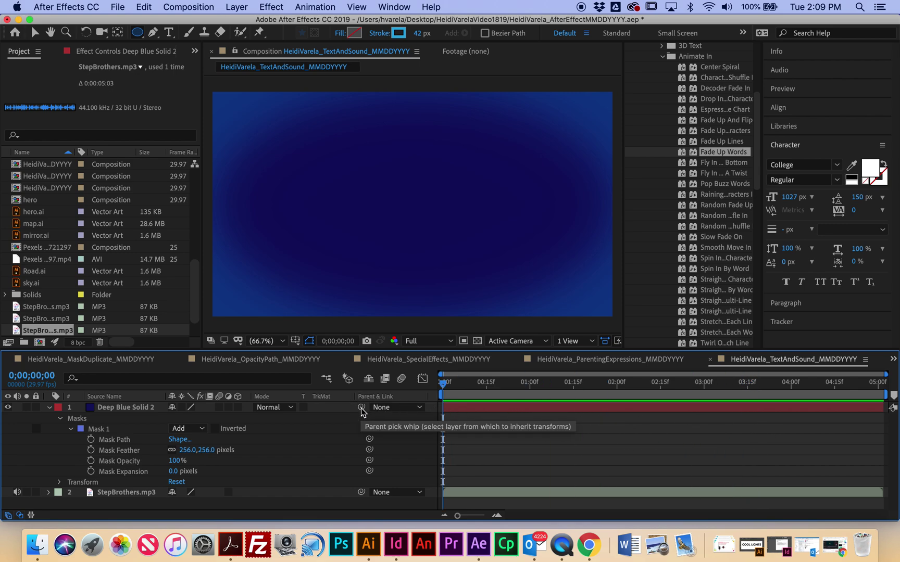
{"action": "left_click", "coordinate": [49, 408]}
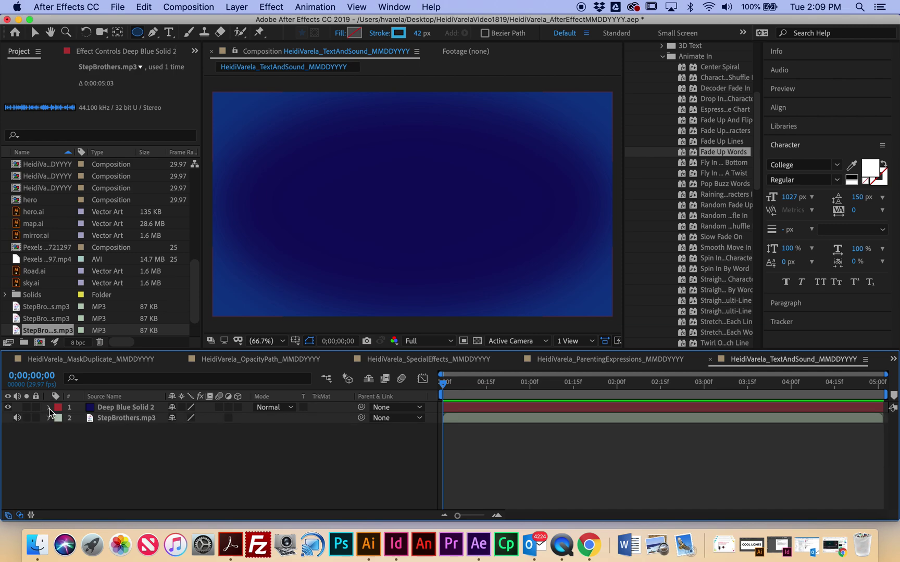
{"action": "left_click", "coordinate": [170, 33]}
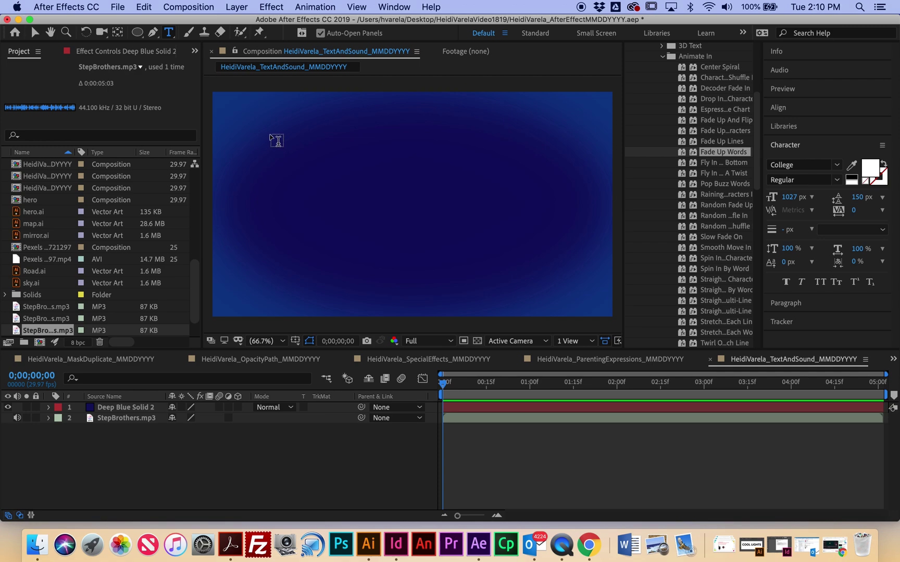
Type WHY in a paragraph text box and set it to 376 px
{"action": "left_click_drag", "start_coordinate": [275, 133], "coordinate": [423, 294]}
{"action": "type", "text": "WHY"}
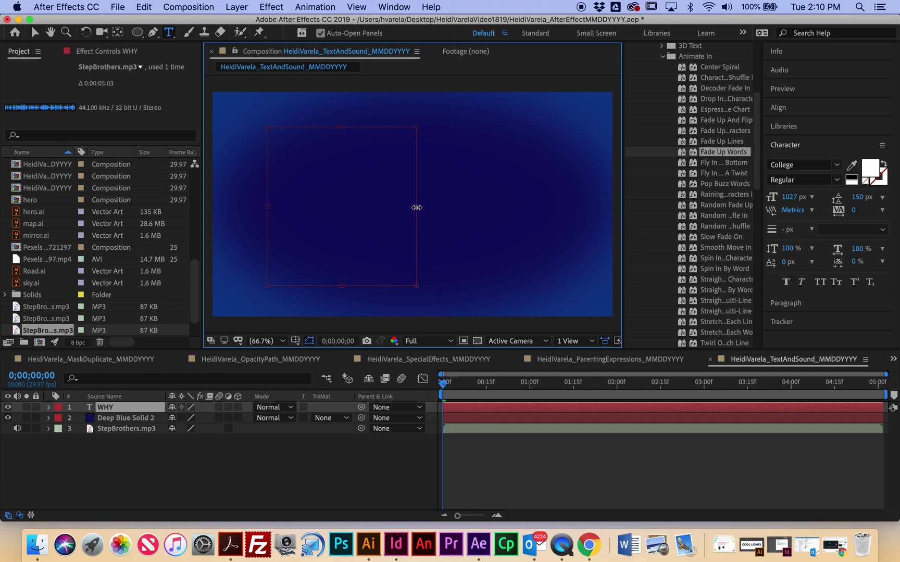
{"action": "left_click_drag", "start_coordinate": [416, 207], "coordinate": [728, 198]}
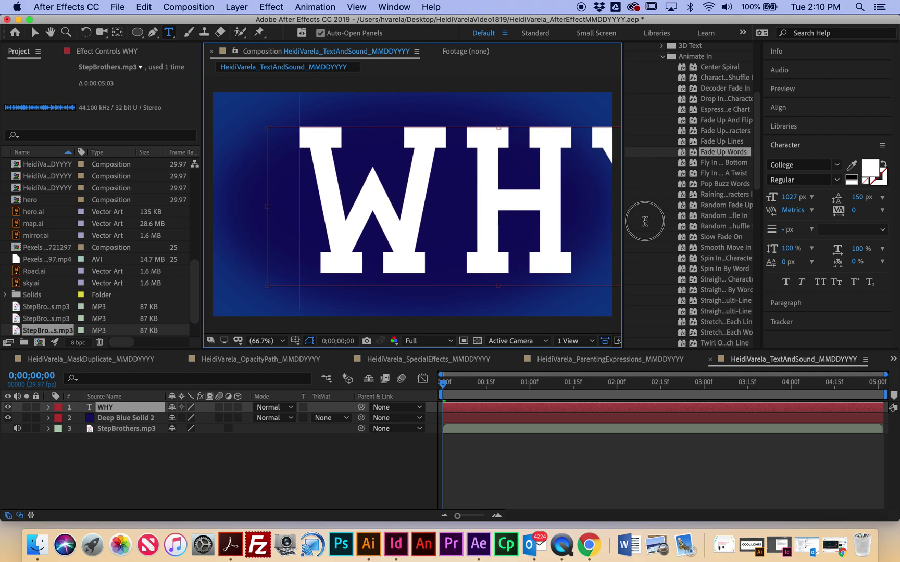
{"action": "key", "text": "super+a"}
{"action": "left_click_drag", "start_coordinate": [795, 202], "coordinate": [427, 242]}
{"action": "left_click_drag", "start_coordinate": [267, 287], "coordinate": [388, 263]}
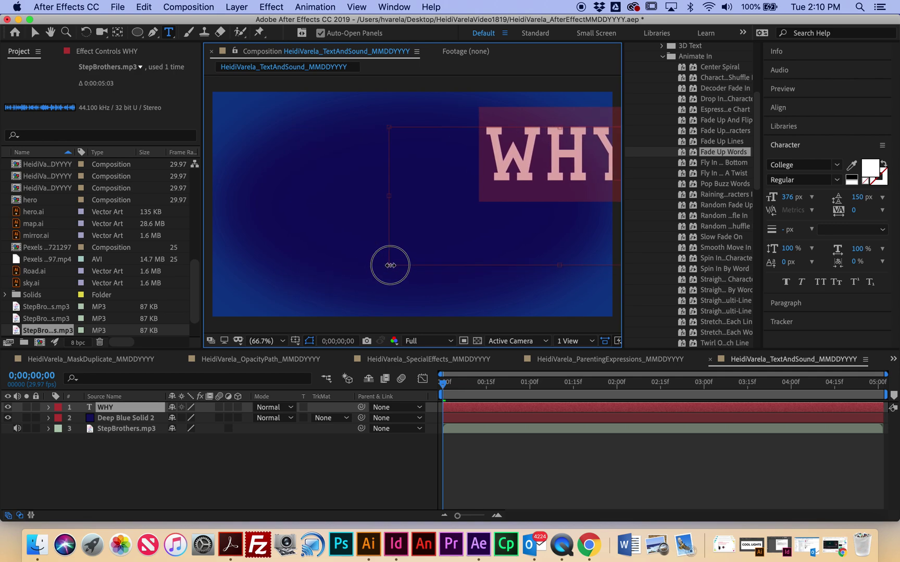
Move the WHY text into the upper left of the frame
{"action": "left_click", "coordinate": [34, 32]}
{"action": "left_click_drag", "start_coordinate": [538, 156], "coordinate": [310, 160]}
{"action": "left_click", "coordinate": [168, 32]}
{"action": "left_click_drag", "start_coordinate": [409, 151], "coordinate": [243, 147]}
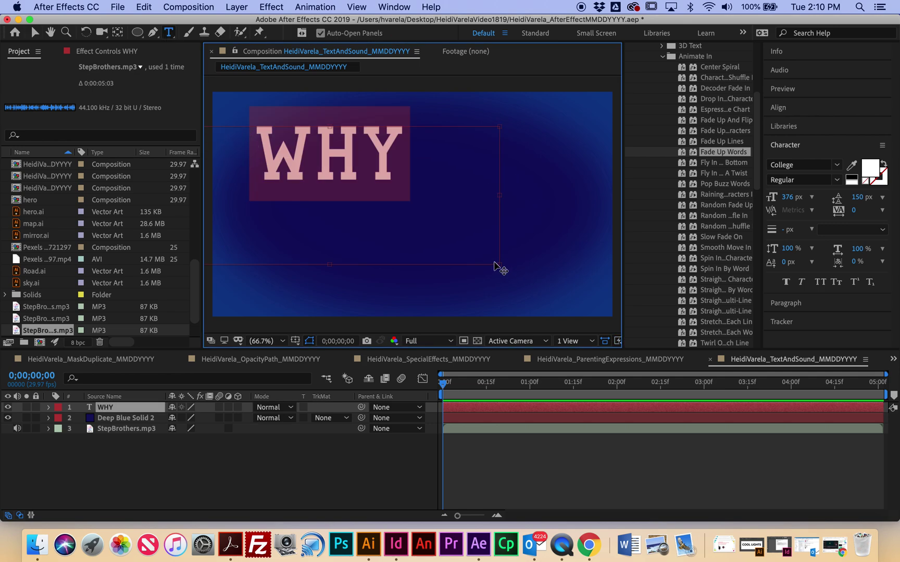
{"action": "left_click_drag", "start_coordinate": [499, 265], "coordinate": [372, 150]}
{"action": "left_click", "coordinate": [42, 33]}
{"action": "left_click", "coordinate": [836, 166]}
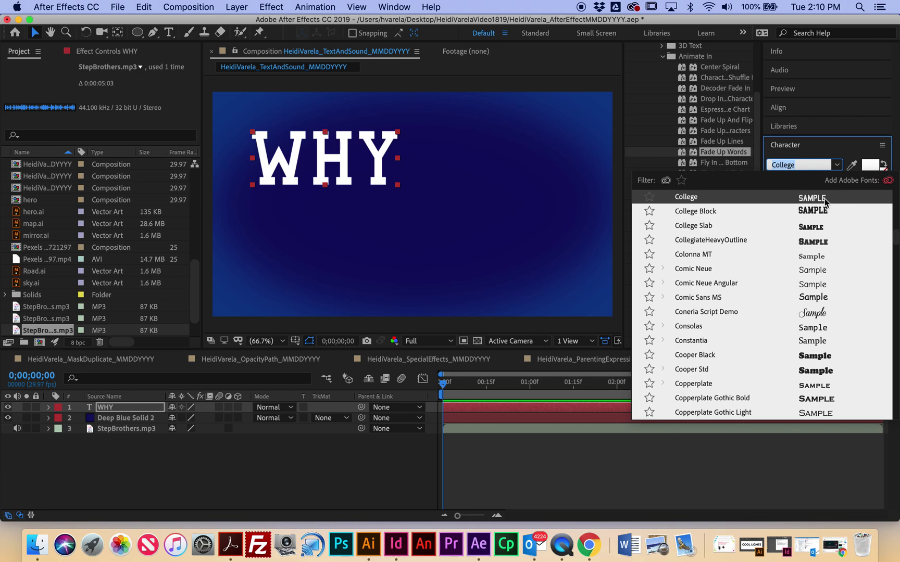
Choose College from the font list for the WHY text
{"action": "scroll", "coordinate": [824, 316], "scroll_direction": "down", "scroll_amount": 5}
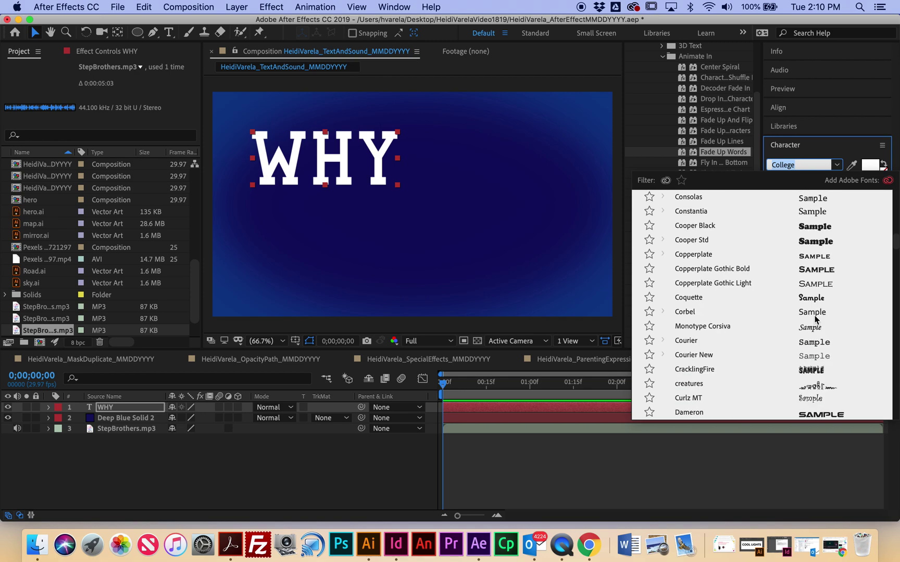
{"action": "scroll", "coordinate": [822, 327], "scroll_direction": "down", "scroll_amount": 5}
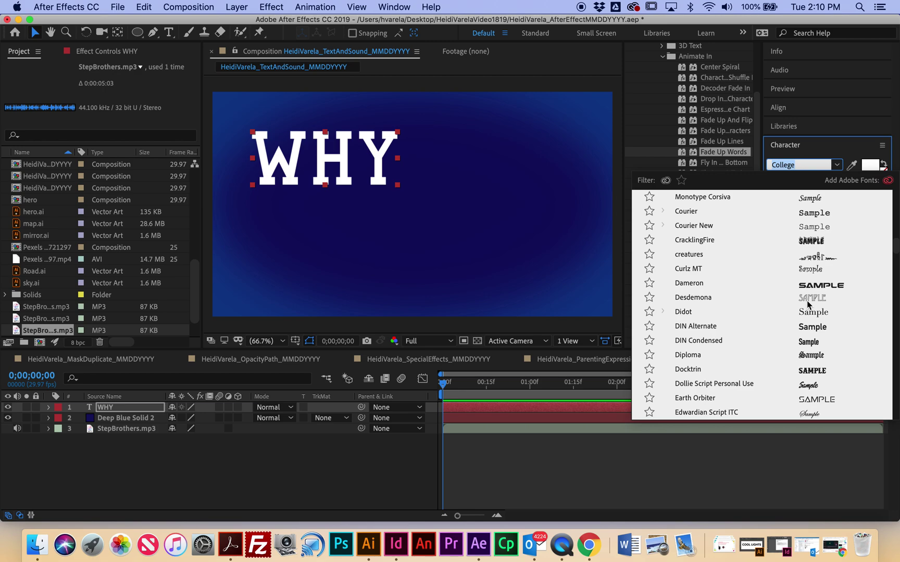
{"action": "scroll", "coordinate": [808, 299], "scroll_direction": "down", "scroll_amount": 5}
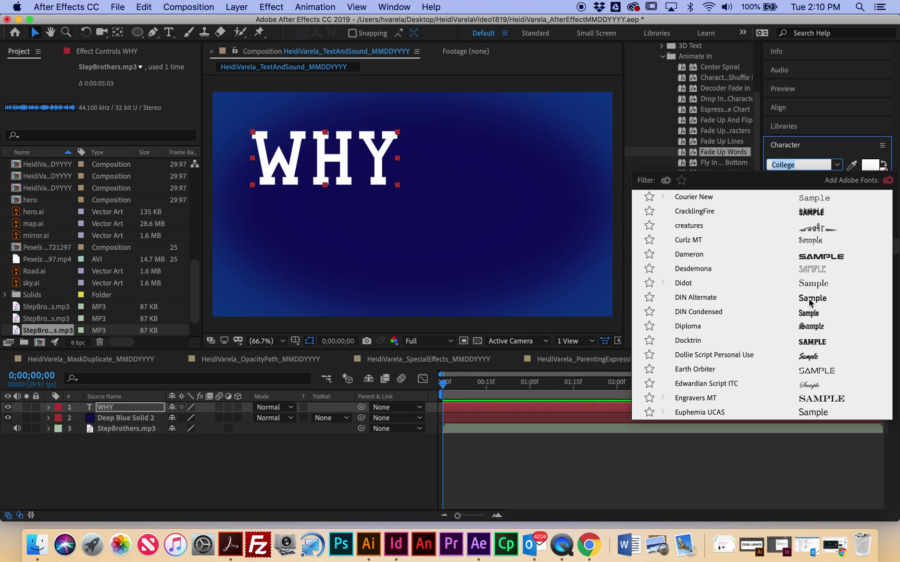
{"action": "scroll", "coordinate": [808, 303], "scroll_direction": "down", "scroll_amount": 8}
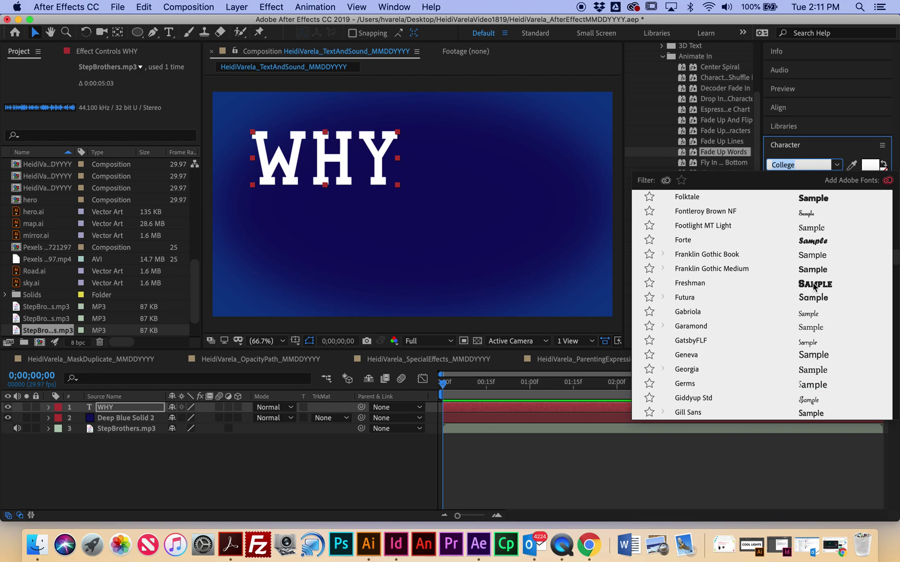
{"action": "scroll", "coordinate": [812, 274], "scroll_direction": "down", "scroll_amount": 4}
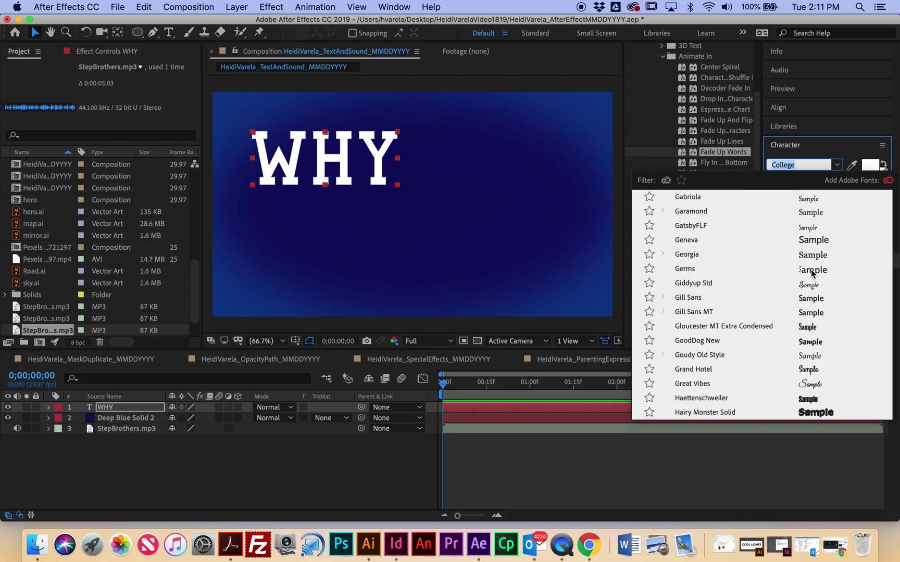
{"action": "scroll", "coordinate": [820, 332], "scroll_direction": "down", "scroll_amount": 2}
{"action": "scroll", "coordinate": [808, 328], "scroll_direction": "up", "scroll_amount": 15}
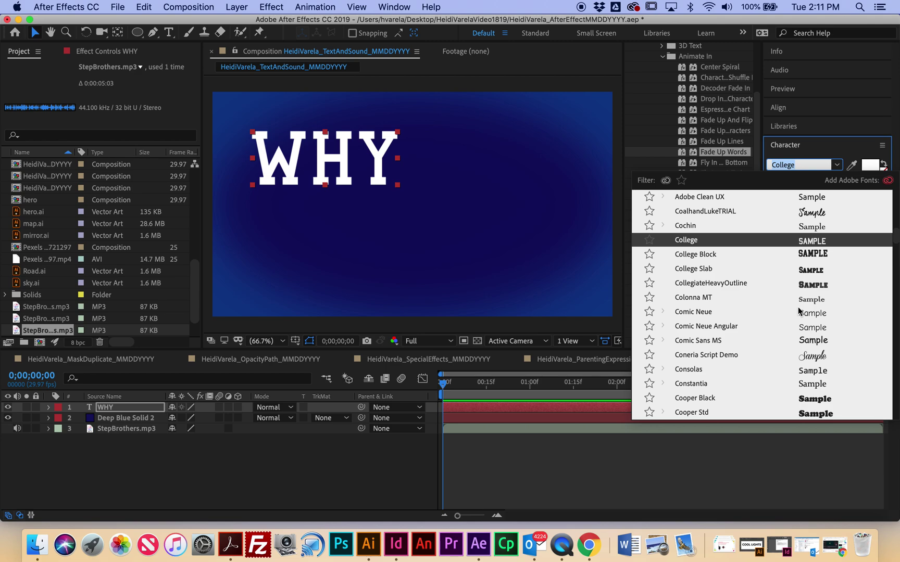
{"action": "left_click", "coordinate": [764, 255]}
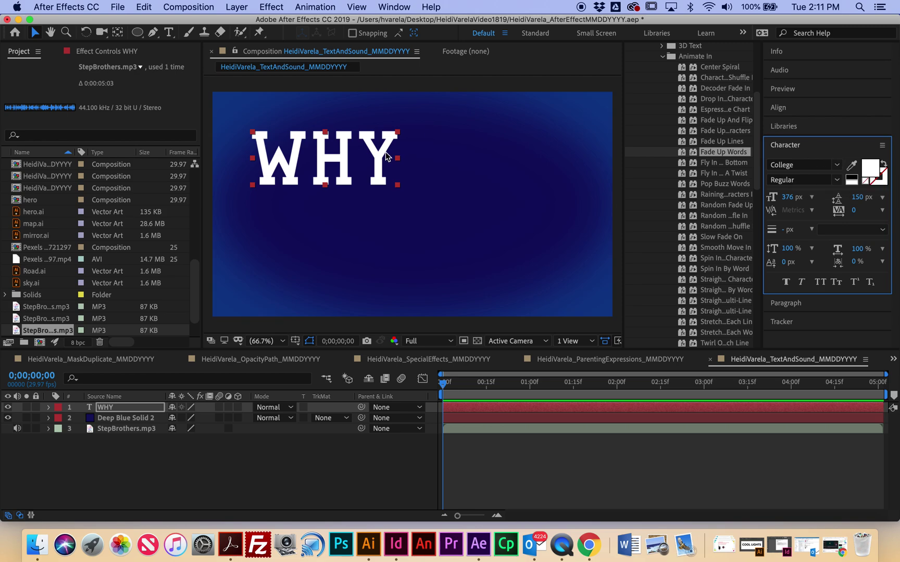
Duplicate WHY, shrink it to 178 px, retype it as ARE, and place it beside WHY
{"action": "left_click", "coordinate": [142, 407]}
{"action": "key", "text": "super+d"}
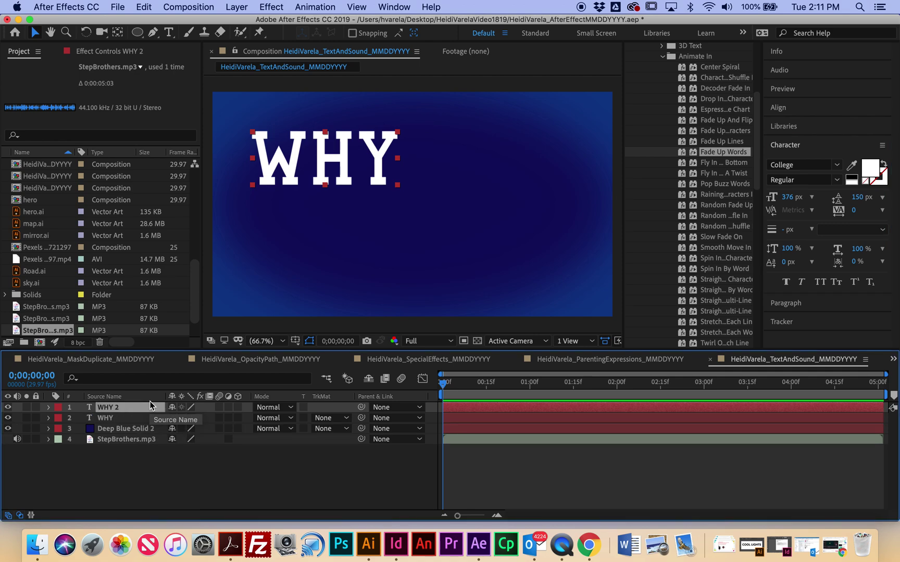
{"action": "left_click_drag", "start_coordinate": [334, 168], "coordinate": [488, 168]}
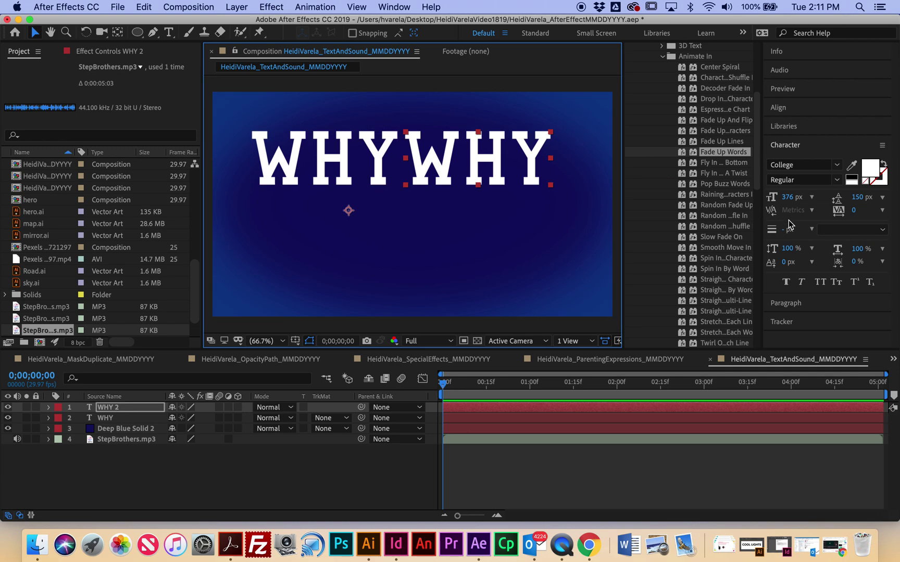
{"action": "left_click_drag", "start_coordinate": [797, 200], "coordinate": [653, 191]}
{"action": "left_click", "coordinate": [168, 32]}
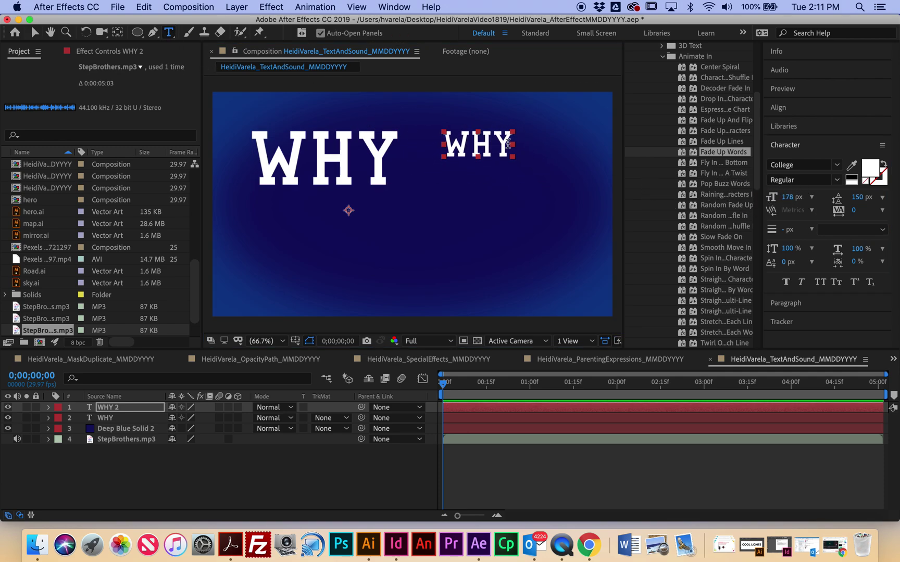
{"action": "left_click_drag", "start_coordinate": [529, 153], "coordinate": [490, 151]}
{"action": "left_click_drag", "start_coordinate": [430, 128], "coordinate": [440, 131]}
{"action": "type", "text": "ARE"}
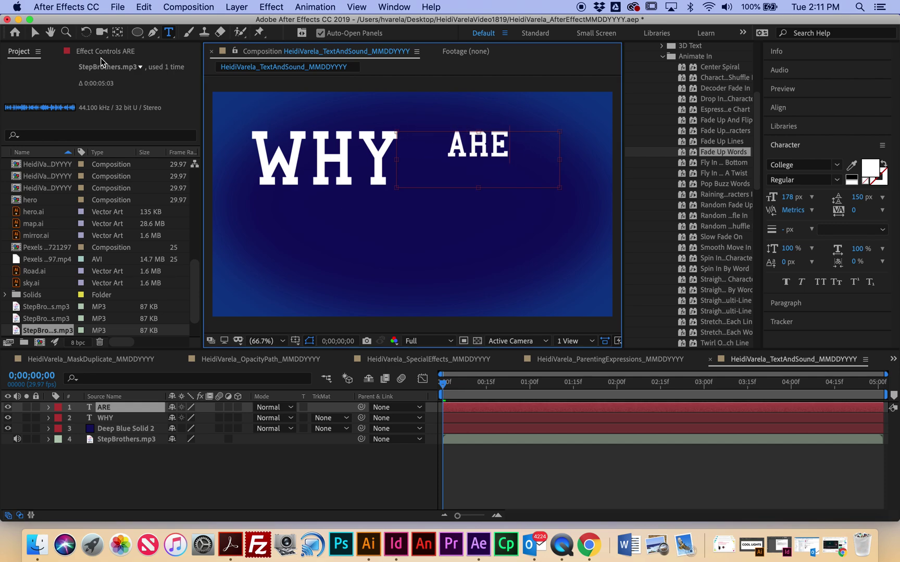
{"action": "left_click", "coordinate": [34, 32]}
{"action": "left_click_drag", "start_coordinate": [468, 147], "coordinate": [428, 147]}
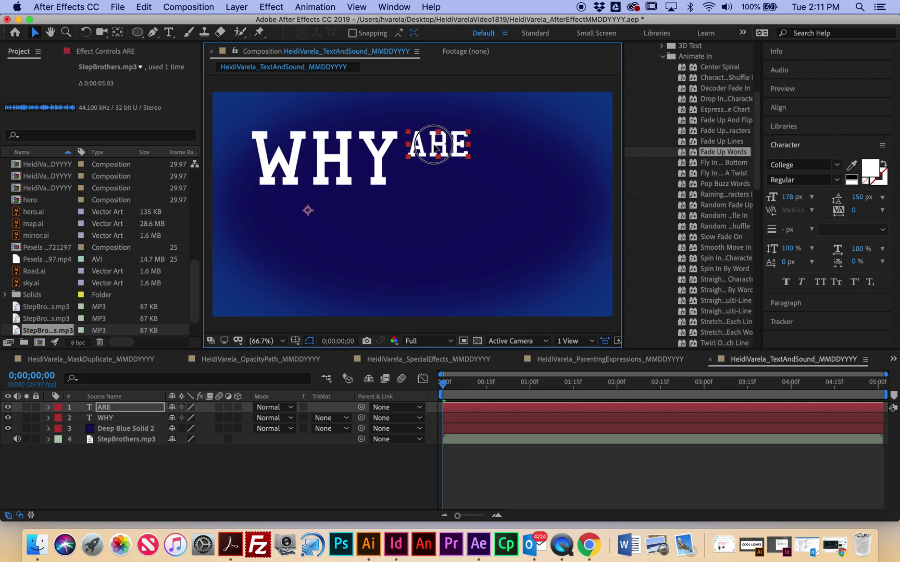
Duplicate ARE and retype the copy as YOU to its right
{"action": "key", "text": "super+d"}
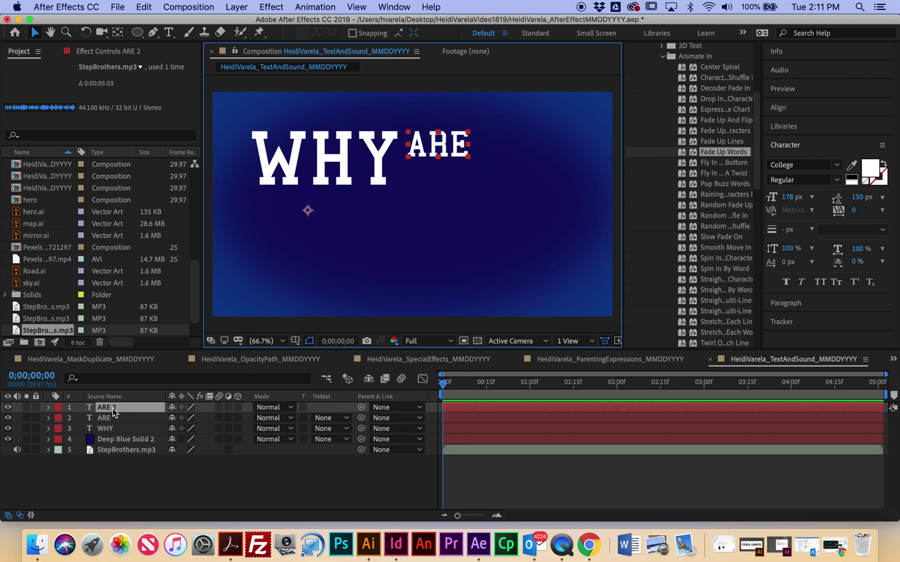
{"action": "left_click_drag", "start_coordinate": [450, 139], "coordinate": [474, 134]}
{"action": "left_click", "coordinate": [169, 32]}
{"action": "type", "text": "YOU"}
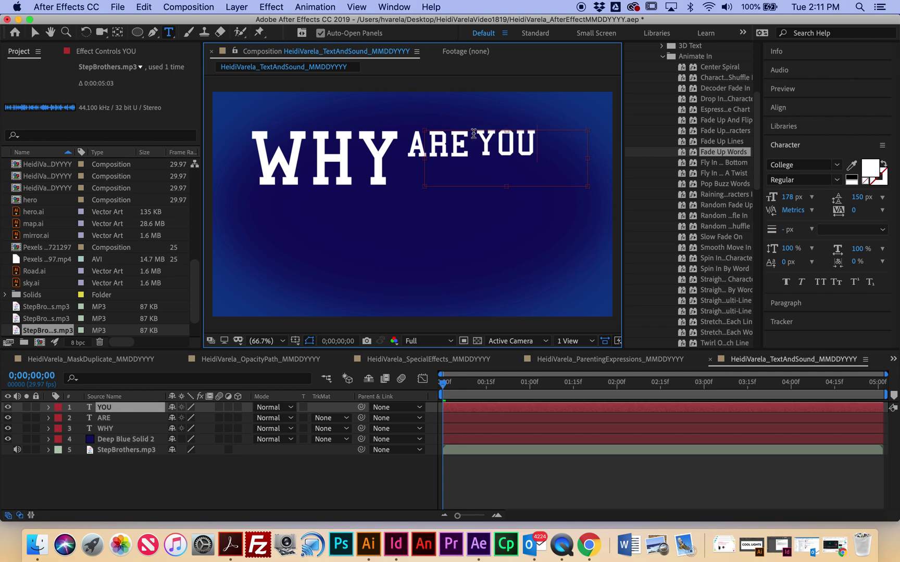
{"action": "left_click", "coordinate": [131, 415]}
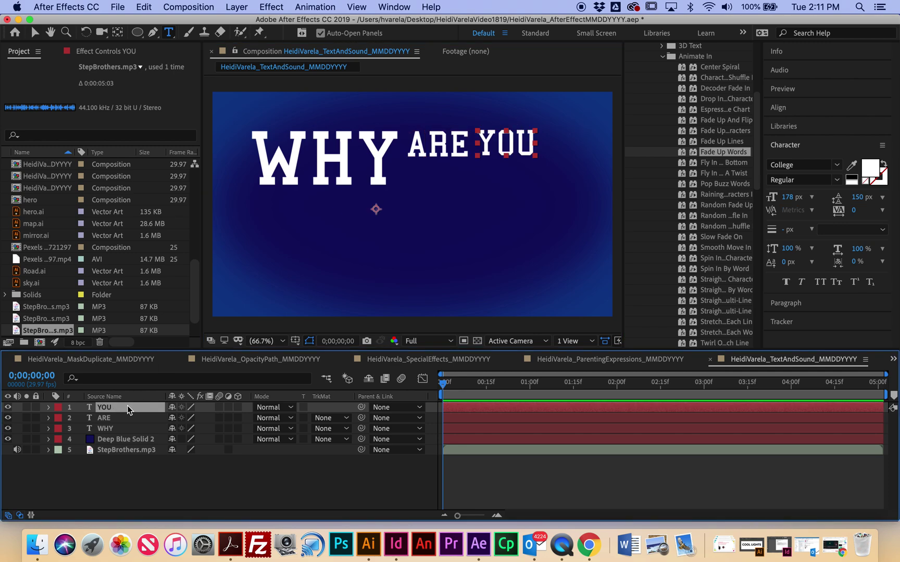
Duplicate YOU into SOOOOOO and position it beneath ARE YOU
{"action": "key", "text": "super+d"}
{"action": "left_click", "coordinate": [33, 35]}
{"action": "left_click_drag", "start_coordinate": [508, 146], "coordinate": [439, 182]}
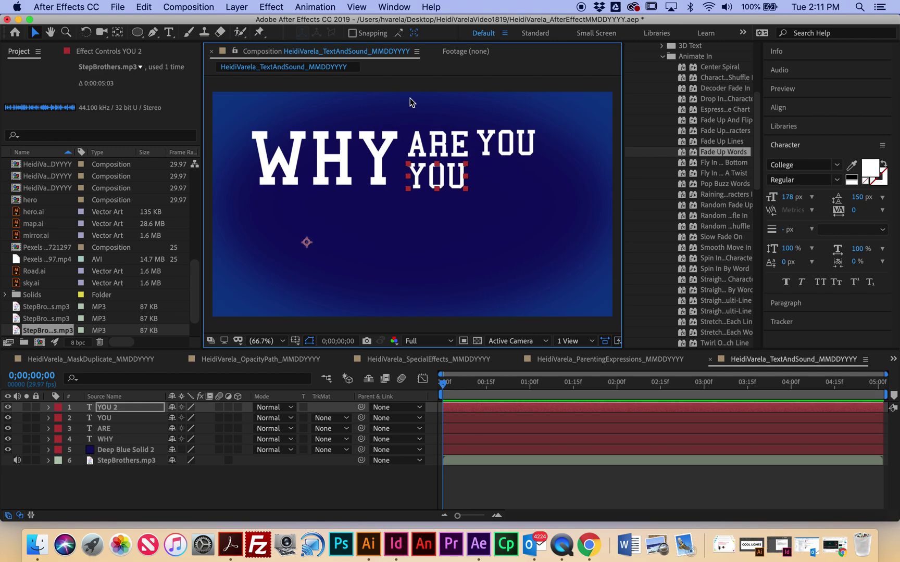
{"action": "key", "text": "super+t"}
{"action": "left_click_drag", "start_coordinate": [460, 179], "coordinate": [404, 176]}
{"action": "type", "text": "SOOOOOOO"}
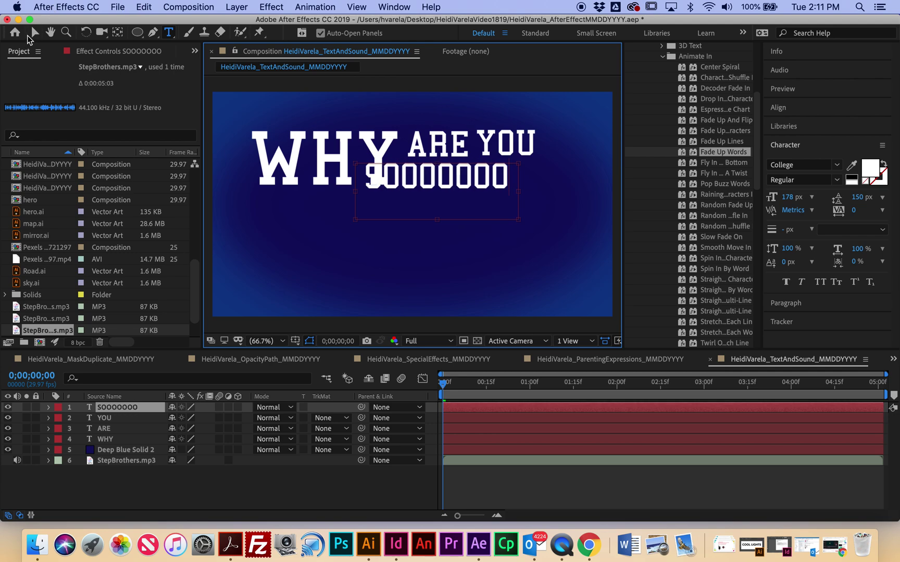
{"action": "left_click", "coordinate": [33, 35]}
{"action": "left_click_drag", "start_coordinate": [422, 182], "coordinate": [463, 181]}
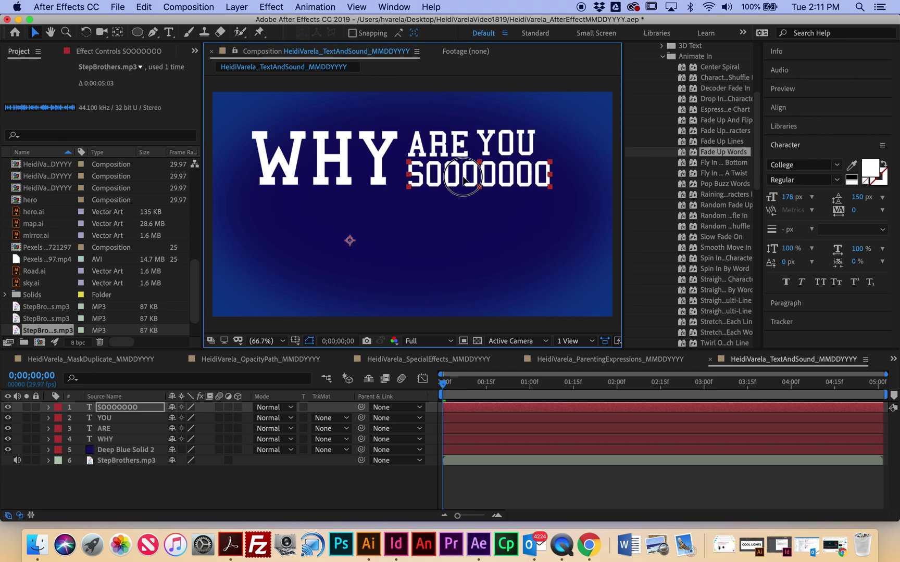
{"action": "left_click", "coordinate": [168, 32]}
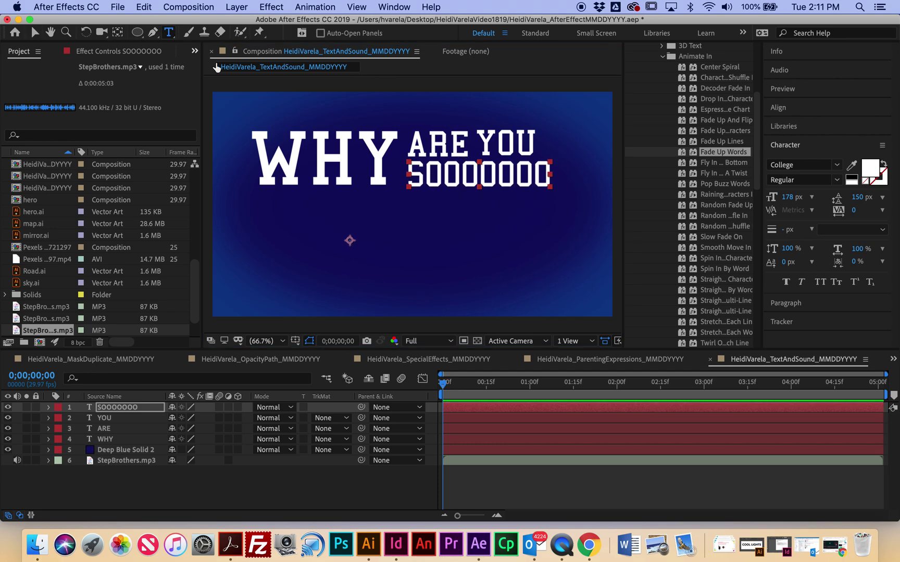
{"action": "left_click", "coordinate": [552, 166]}
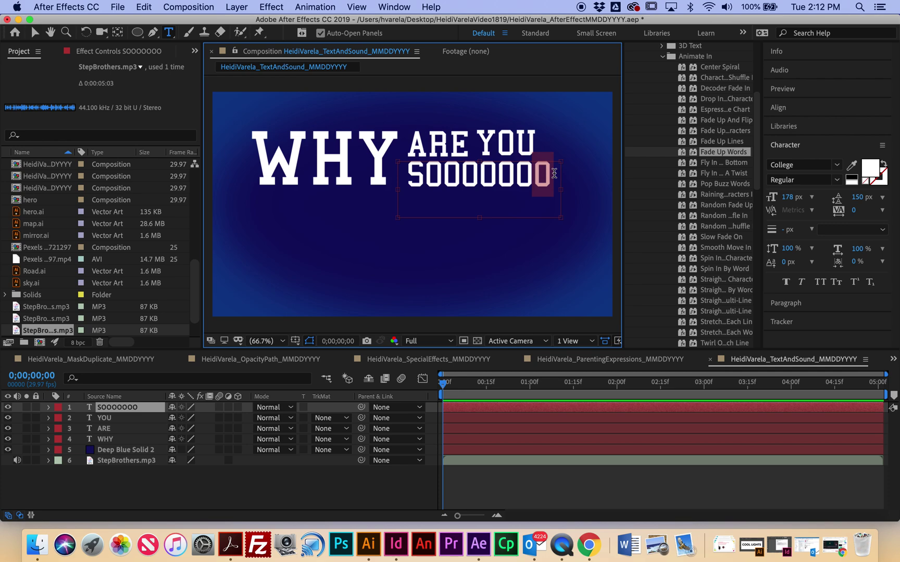
{"action": "key", "text": "BackSpace"}
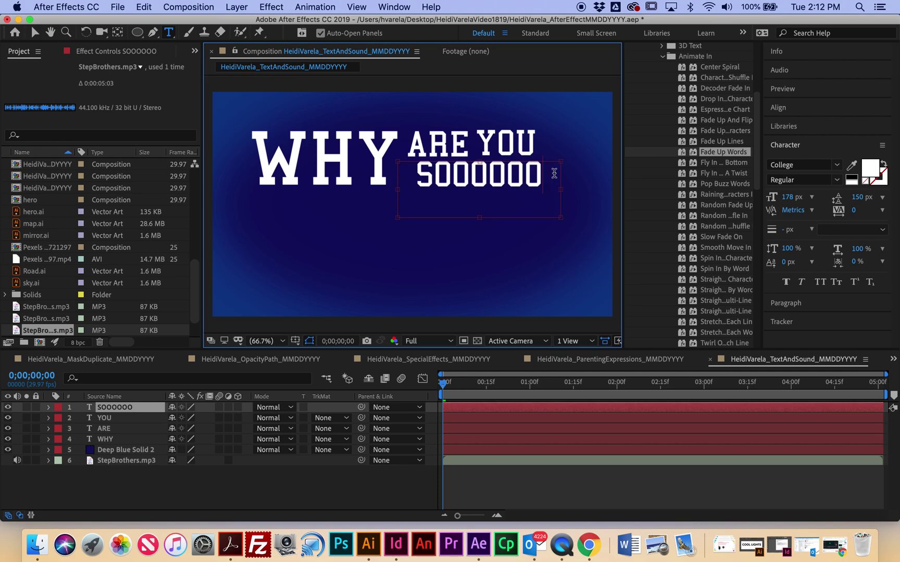
{"action": "left_click", "coordinate": [36, 33]}
{"action": "left_click_drag", "start_coordinate": [436, 180], "coordinate": [285, 201]}
Duplicate SOOOOOO and retype the copy as SWEATY
{"action": "key", "text": "super+d"}
{"action": "key", "text": "super+t"}
{"action": "type", "text": "WEATY"}
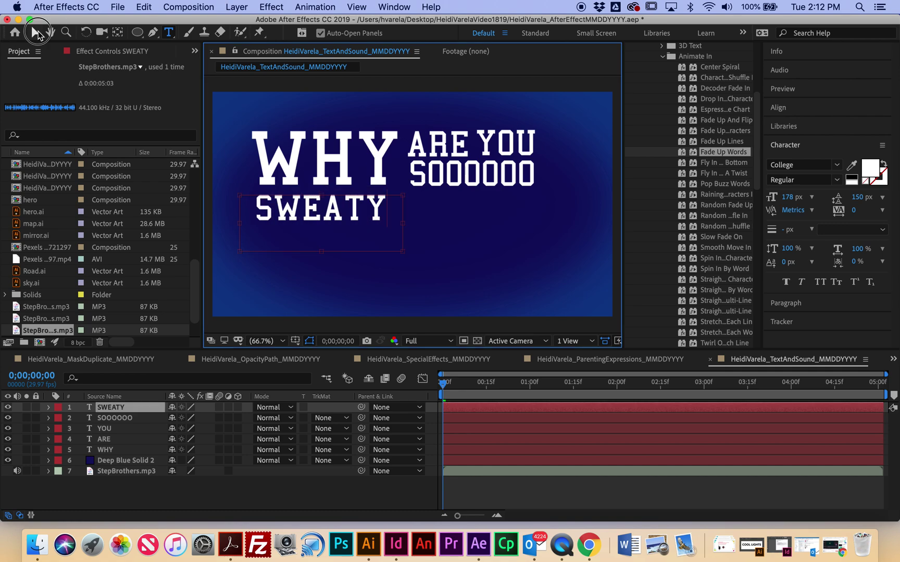
Widen the SWEATY text box and enlarge SWEATY to 385 px
{"action": "left_click", "coordinate": [36, 34]}
{"action": "left_click_drag", "start_coordinate": [786, 199], "coordinate": [893, 212]}
{"action": "left_click", "coordinate": [353, 237]}
{"action": "left_click", "coordinate": [169, 32]}
{"action": "left_click", "coordinate": [348, 224]}
{"action": "left_click_drag", "start_coordinate": [405, 224], "coordinate": [543, 227]}
{"action": "left_click_drag", "start_coordinate": [789, 198], "coordinate": [815, 198]}
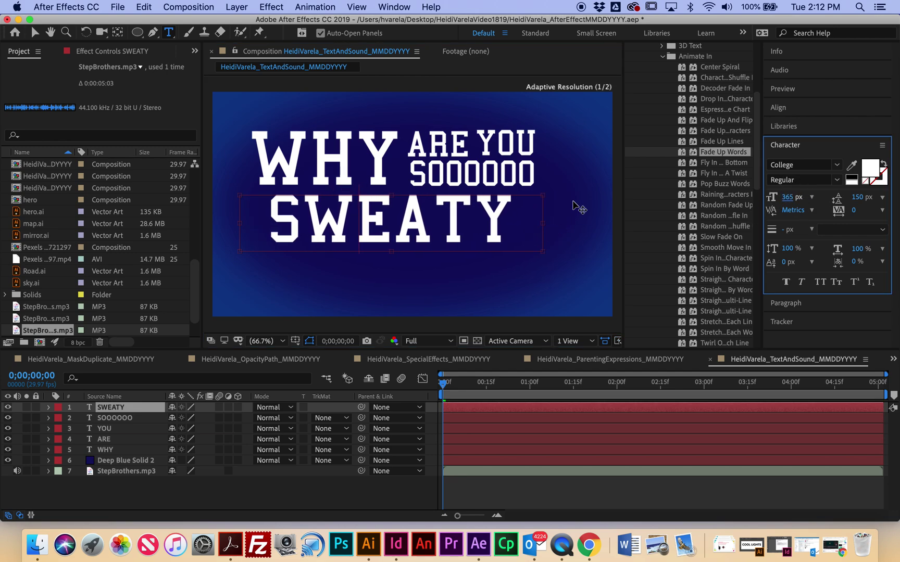
{"action": "left_click_drag", "start_coordinate": [510, 212], "coordinate": [250, 212]}
{"action": "left_click", "coordinate": [789, 197]}
{"action": "left_click_drag", "start_coordinate": [801, 198], "coordinate": [835, 198]}
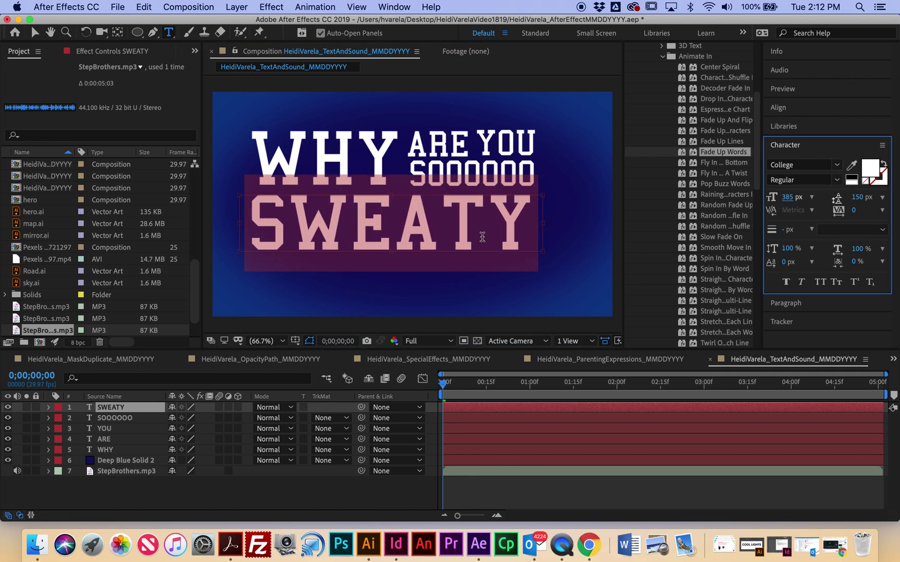
{"action": "left_click", "coordinate": [484, 239]}
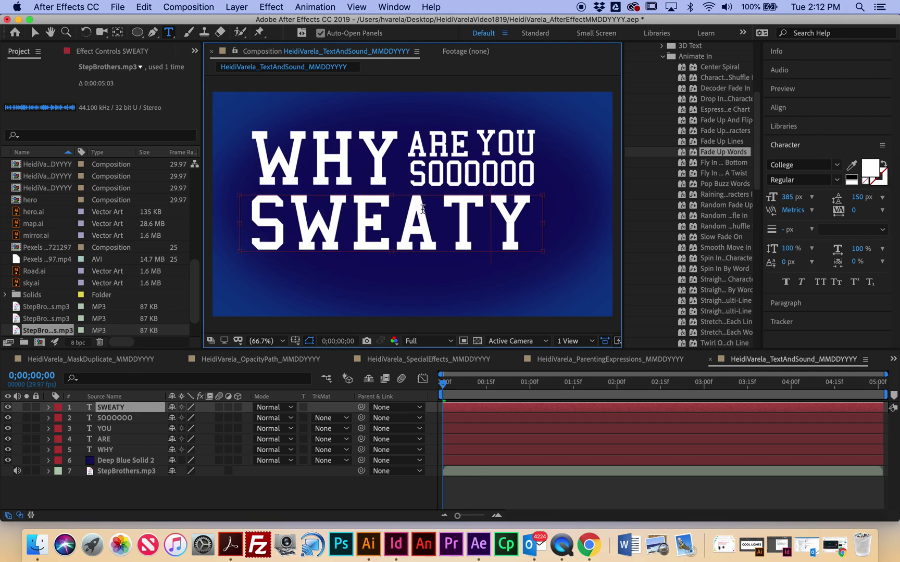
Duplicate SWEATY, move the copy below it, and select its text
{"action": "left_click", "coordinate": [115, 407]}
{"action": "key", "text": "super+d"}
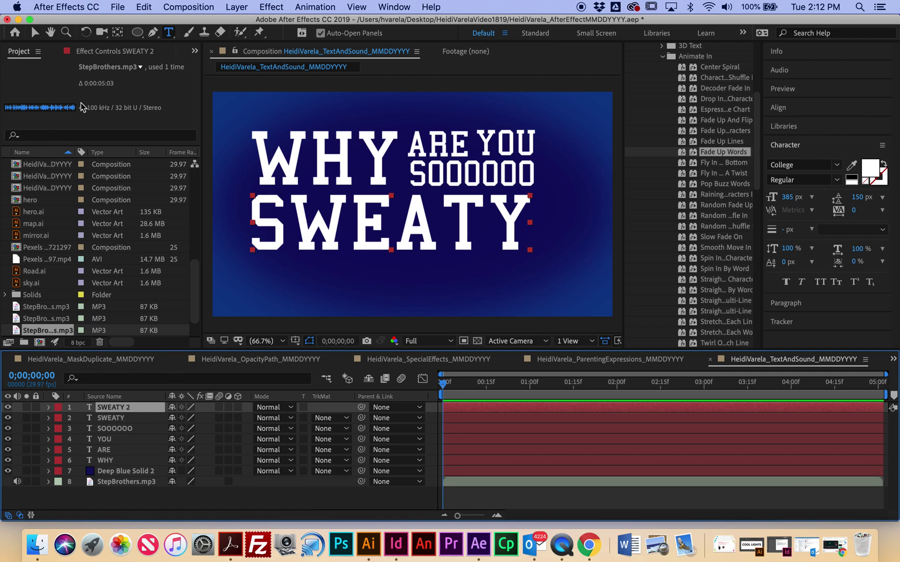
{"action": "left_click", "coordinate": [34, 33]}
{"action": "left_click_drag", "start_coordinate": [327, 251], "coordinate": [315, 304]}
{"action": "left_click", "coordinate": [167, 33]}
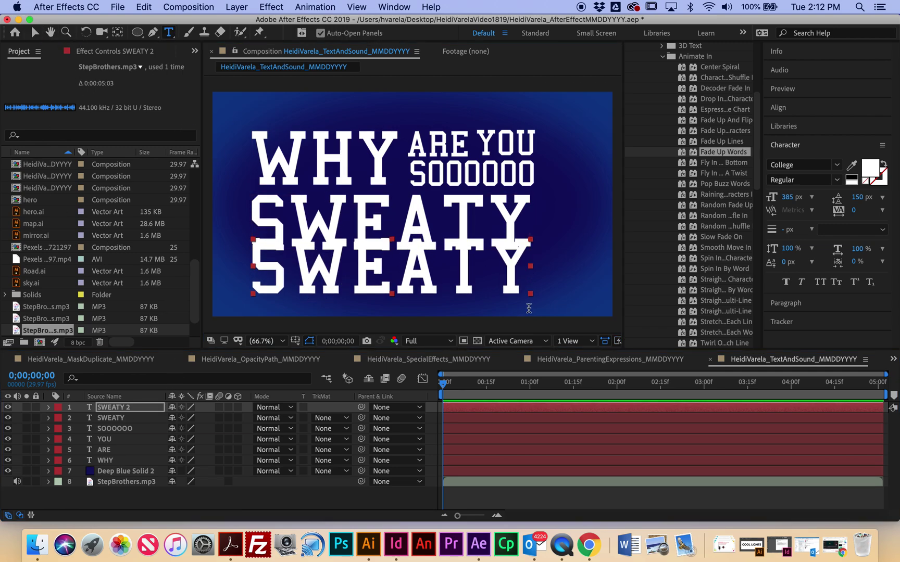
{"action": "left_click_drag", "start_coordinate": [521, 263], "coordinate": [242, 269]}
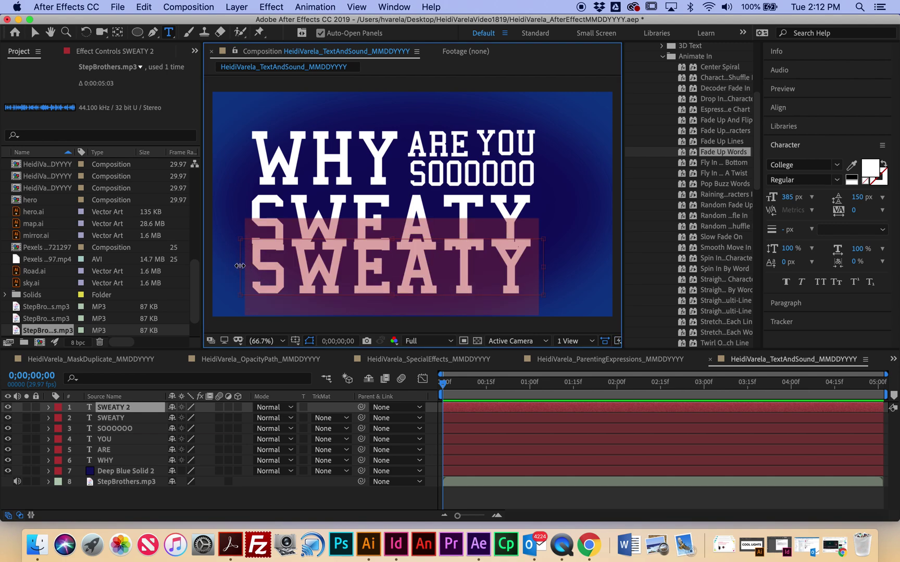
Replace the copy's text with ? and enlarge it to about 853 px, right of ARE YOU SOOOOOO
{"action": "type", "text": "?"}
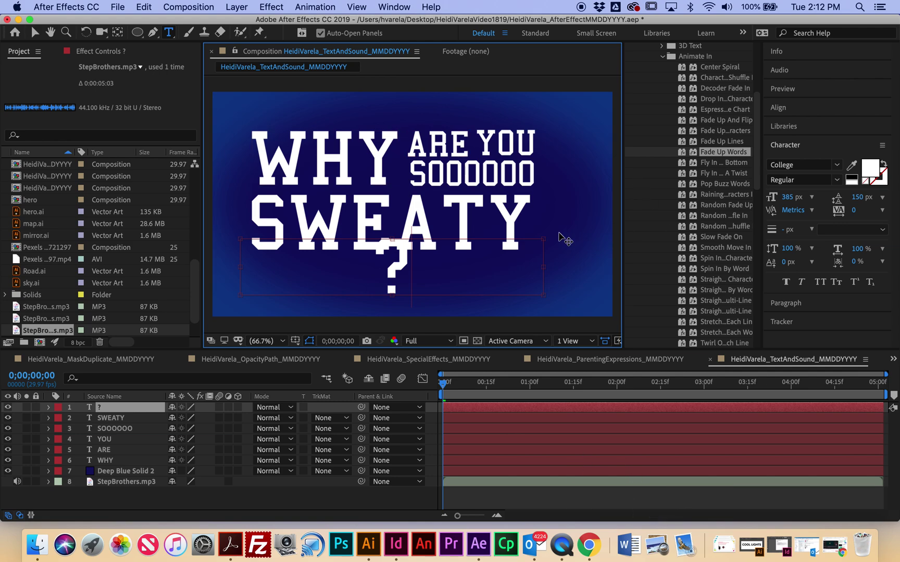
{"action": "left_click_drag", "start_coordinate": [543, 240], "coordinate": [542, 128]}
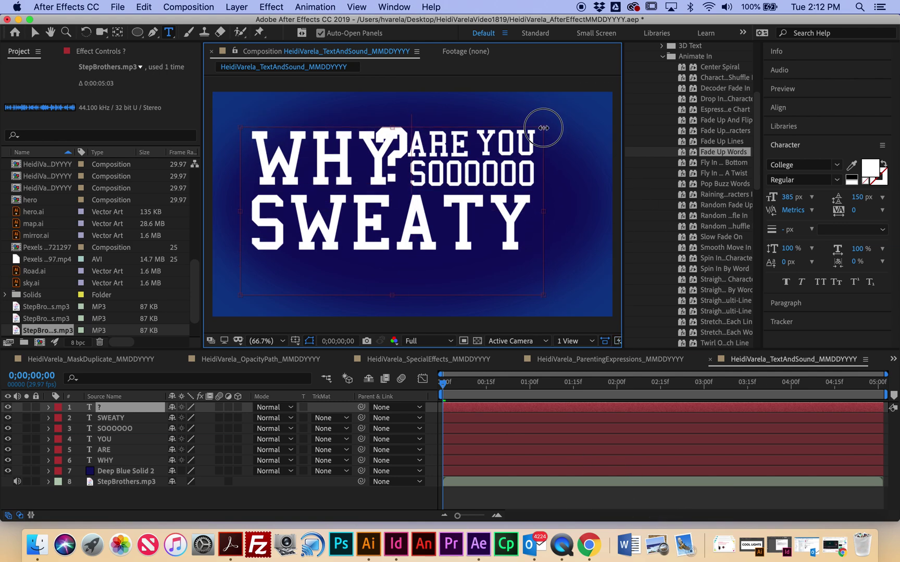
{"action": "left_click_drag", "start_coordinate": [788, 203], "coordinate": [806, 202]}
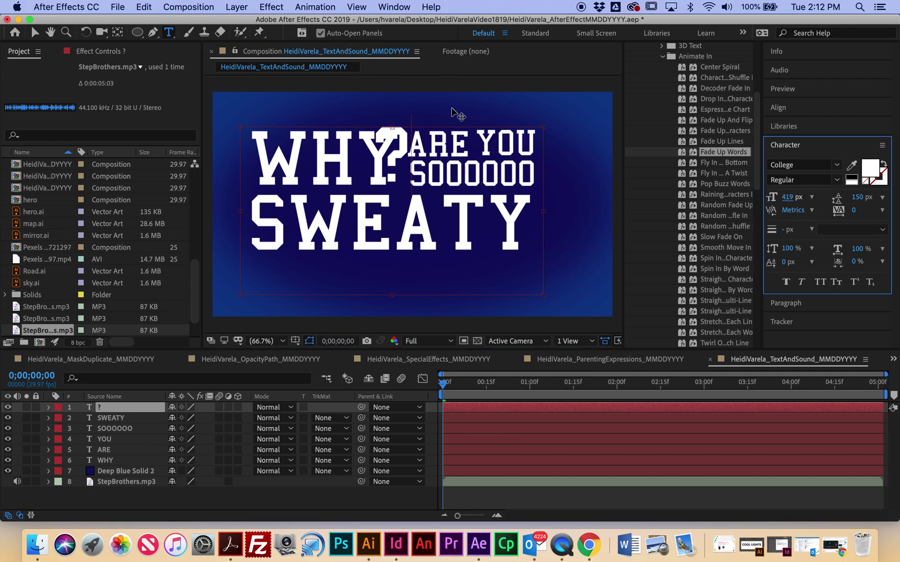
{"action": "left_click", "coordinate": [34, 32]}
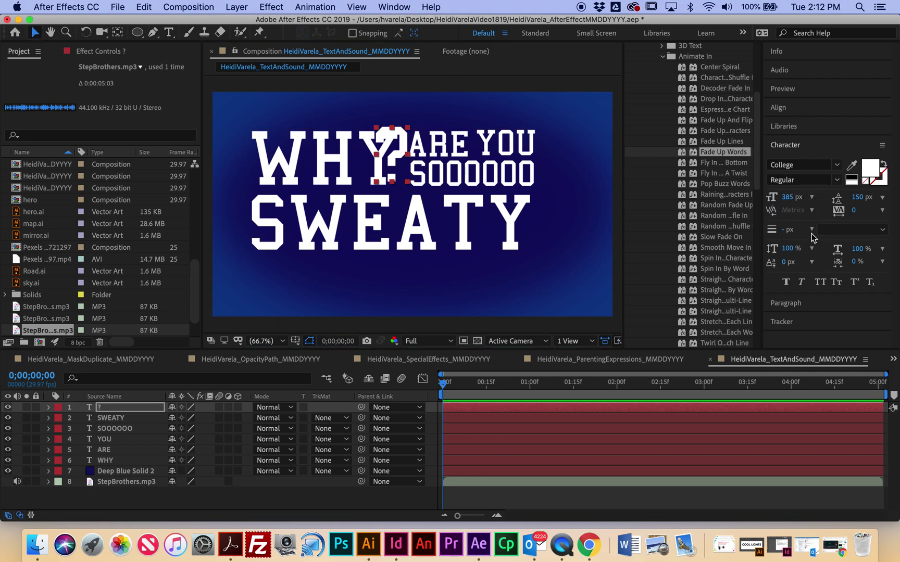
{"action": "left_click_drag", "start_coordinate": [791, 201], "coordinate": [880, 201]}
{"action": "left_click_drag", "start_coordinate": [401, 169], "coordinate": [568, 170]}
{"action": "left_click_drag", "start_coordinate": [787, 198], "coordinate": [896, 238]}
{"action": "left_click_drag", "start_coordinate": [787, 197], "coordinate": [866, 215]}
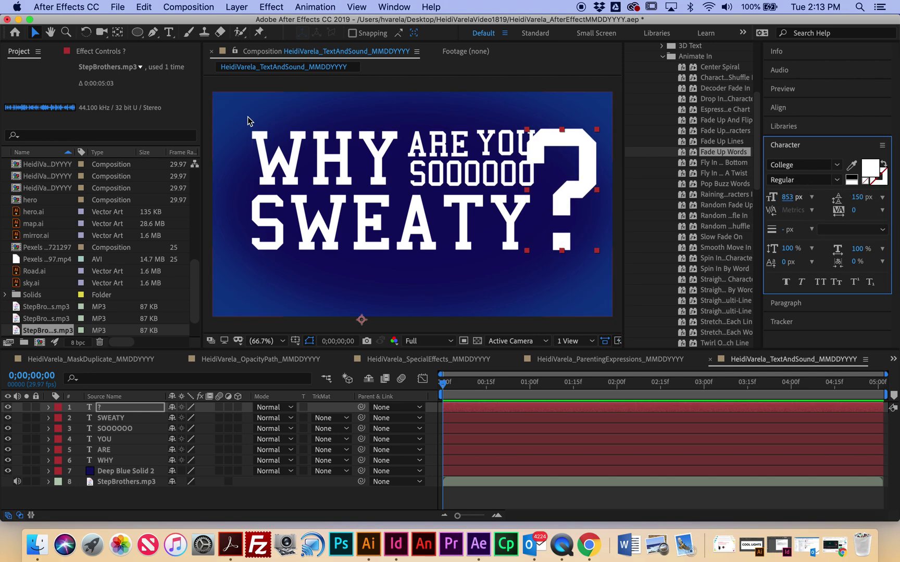
{"action": "left_click", "coordinate": [111, 460]}
Shift the five word layers about 22 px left, preview, then select the WHY layer
{"action": "left_click", "coordinate": [115, 421], "text": "shift"}
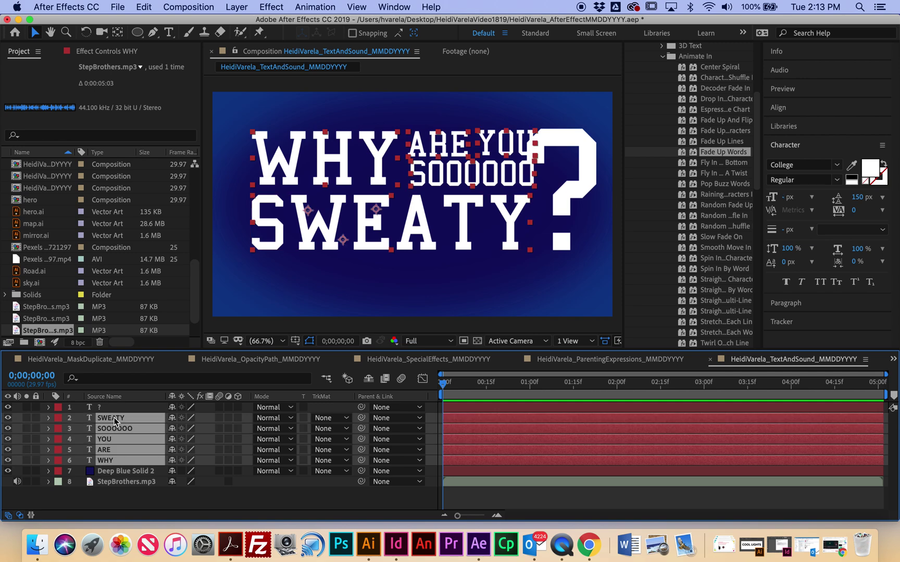
{"action": "left_click_drag", "start_coordinate": [496, 151], "coordinate": [483, 151]}
{"action": "left_click", "coordinate": [445, 388]}
{"action": "key", "text": "space"}
{"action": "key", "text": "space"}
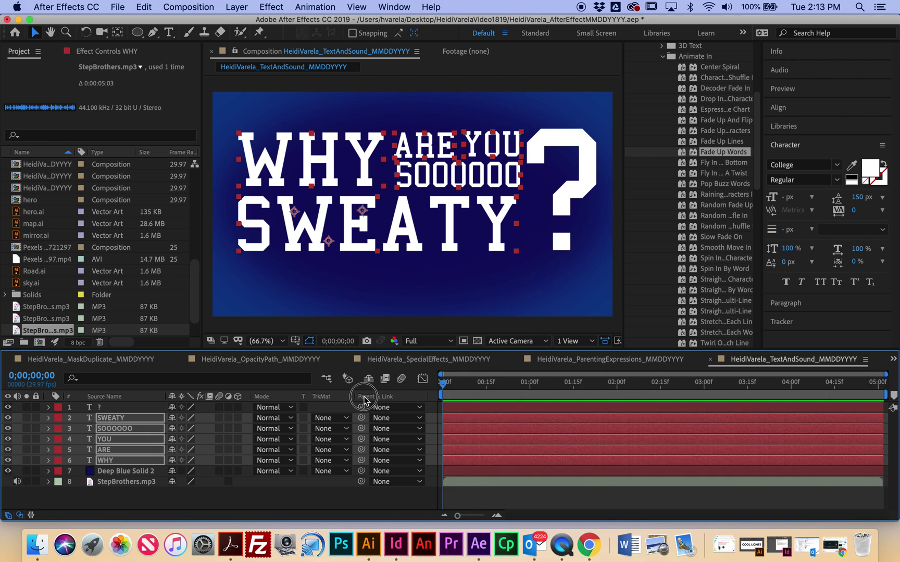
{"action": "left_click", "coordinate": [482, 503]}
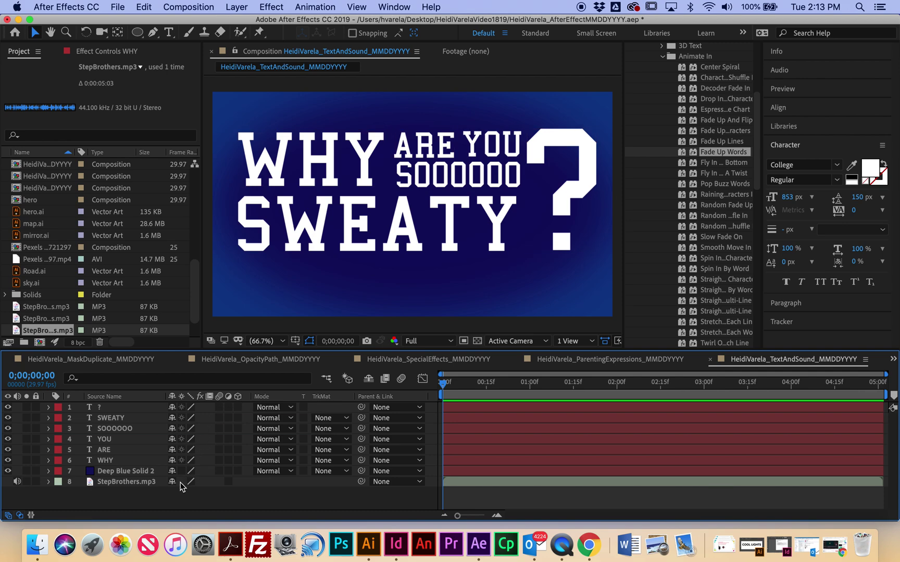
{"action": "left_click", "coordinate": [134, 461]}
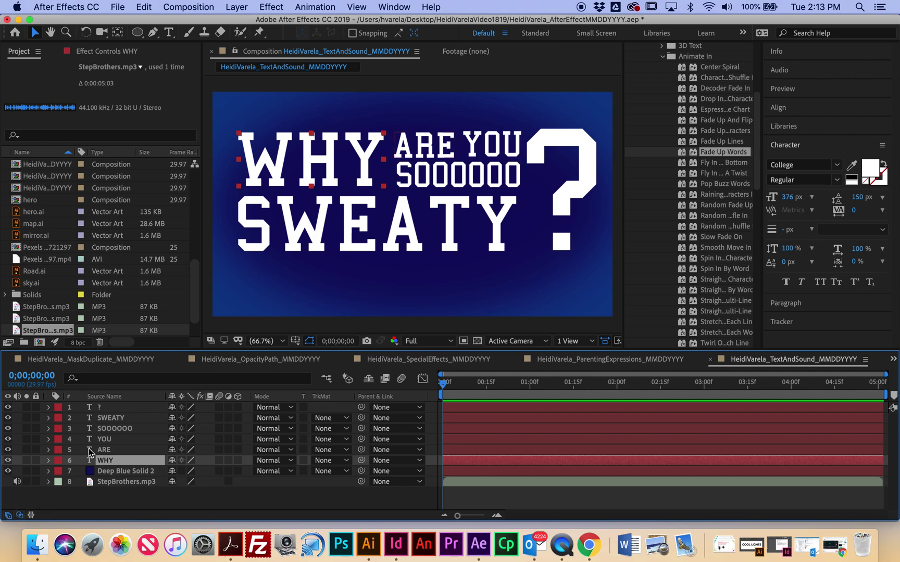
Set the WHY layer's Anchor Point Grouping to Word under Text > More Options
{"action": "left_click", "coordinate": [48, 460]}
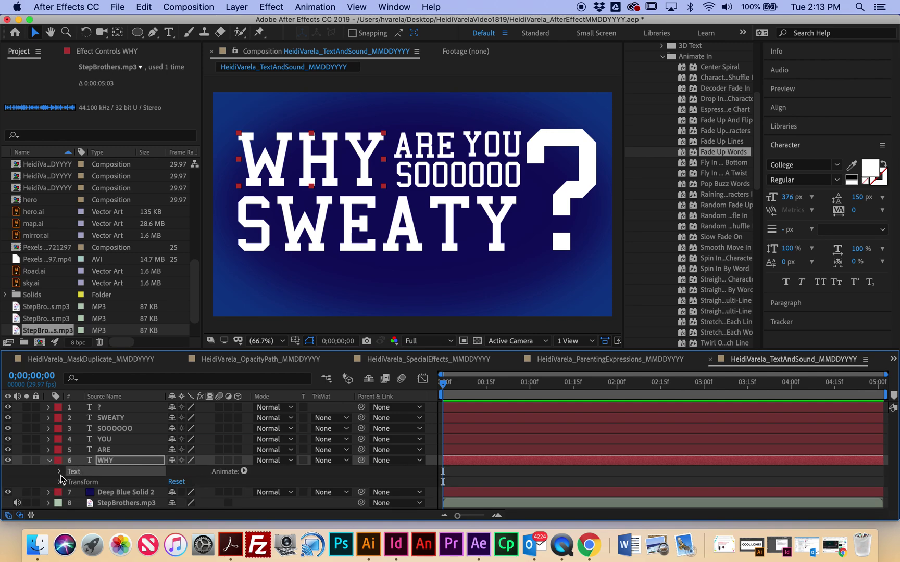
{"action": "left_click", "coordinate": [58, 472]}
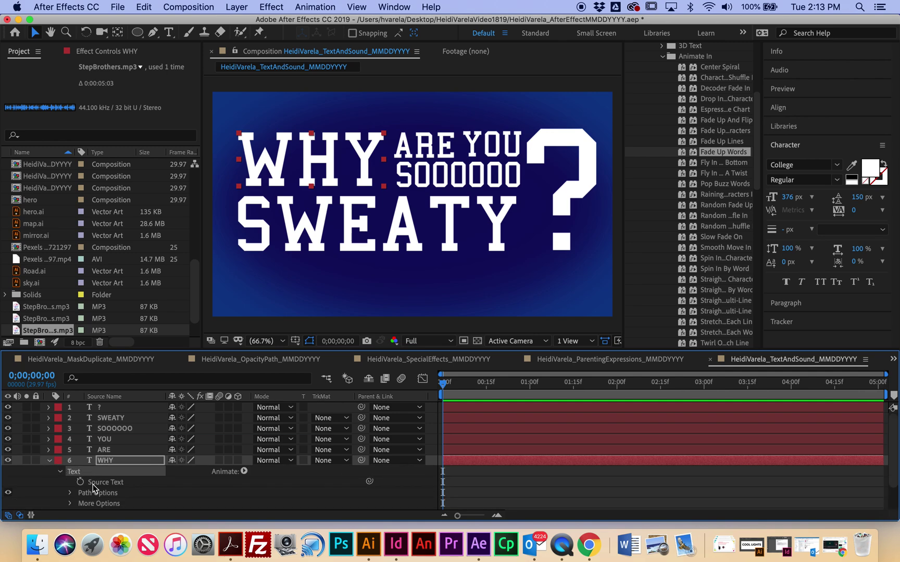
{"action": "left_click", "coordinate": [70, 504]}
{"action": "scroll", "coordinate": [127, 471], "scroll_direction": "down", "scroll_amount": 3}
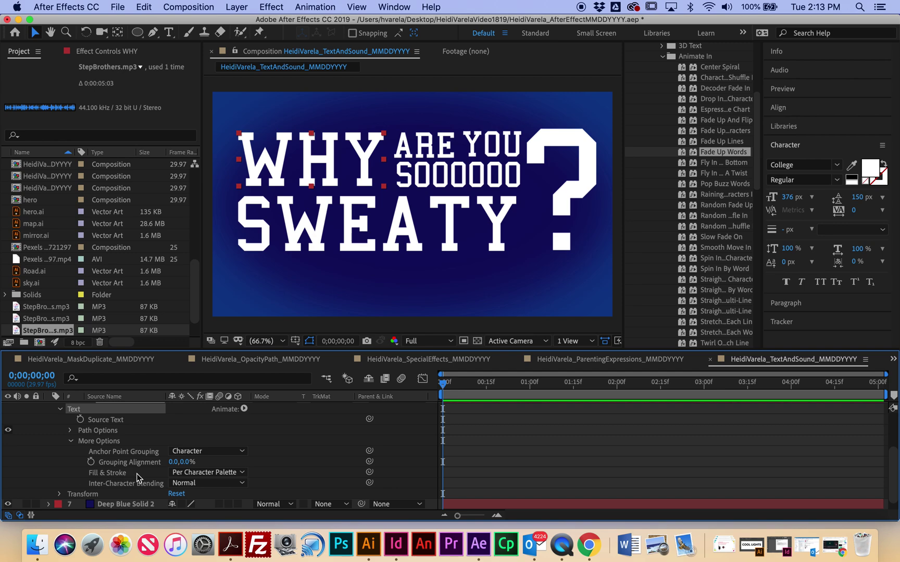
{"action": "left_click", "coordinate": [187, 451]}
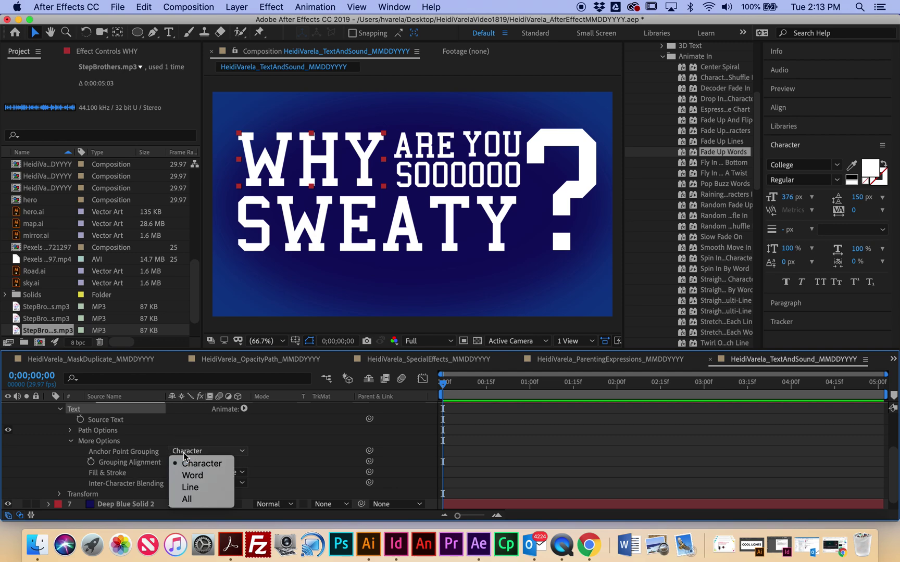
{"action": "left_click", "coordinate": [188, 473]}
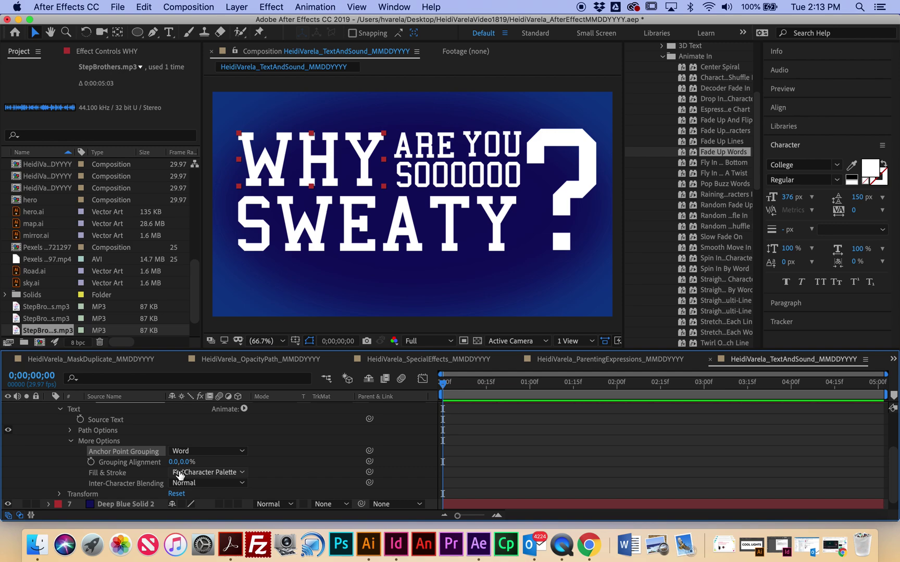
Add a Scale animator to WHY with its range selector Based On Words
{"action": "left_click", "coordinate": [244, 409]}
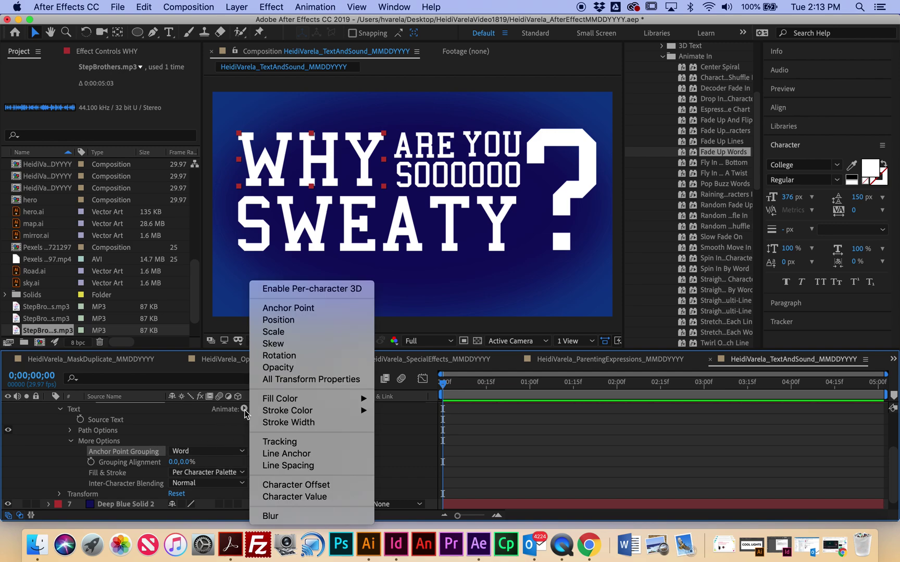
{"action": "left_click", "coordinate": [266, 334]}
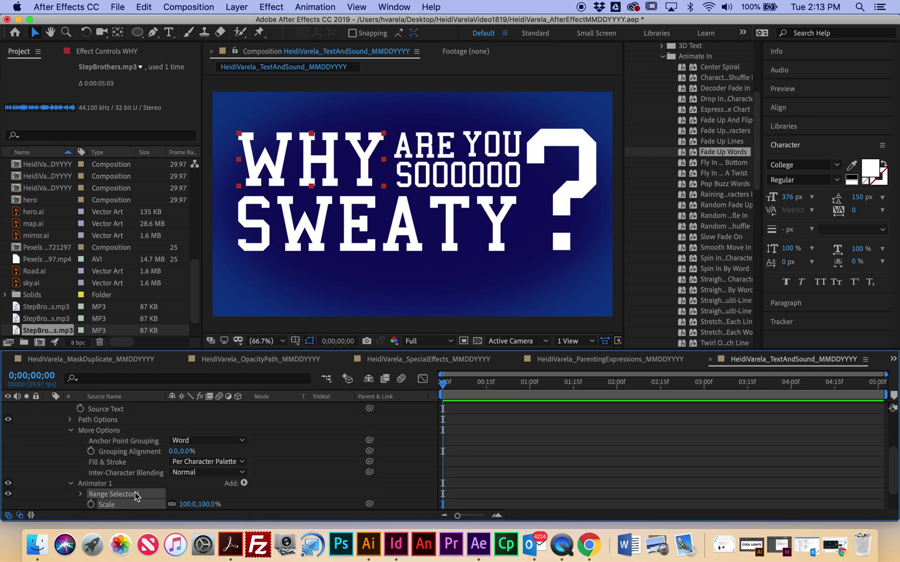
{"action": "scroll", "coordinate": [132, 487], "scroll_direction": "down", "scroll_amount": 3}
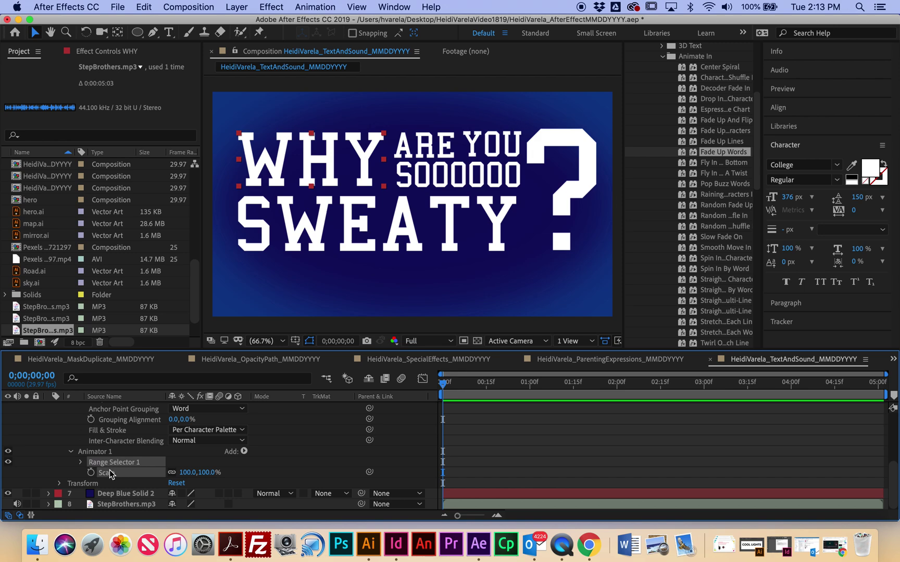
{"action": "left_click", "coordinate": [81, 462]}
{"action": "scroll", "coordinate": [116, 470], "scroll_direction": "down", "scroll_amount": 2}
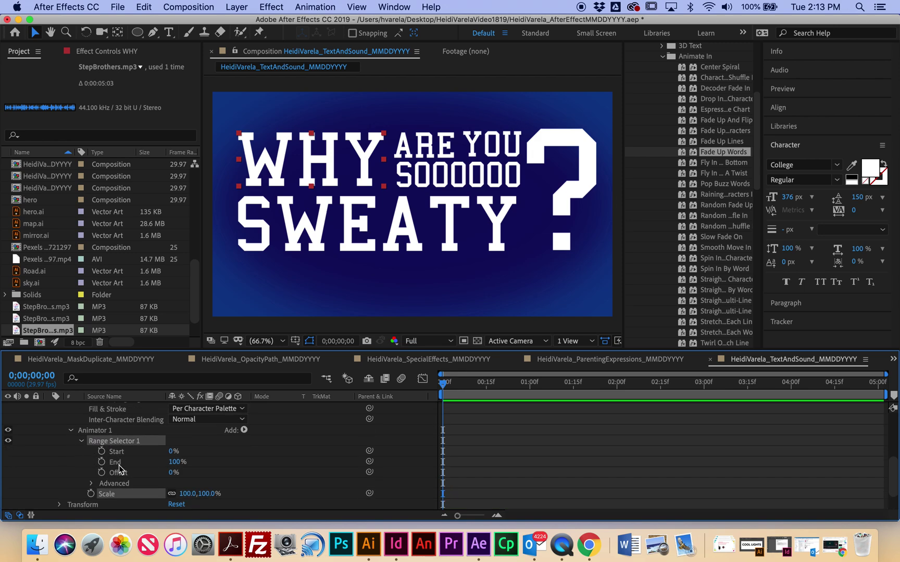
{"action": "left_click", "coordinate": [91, 475]}
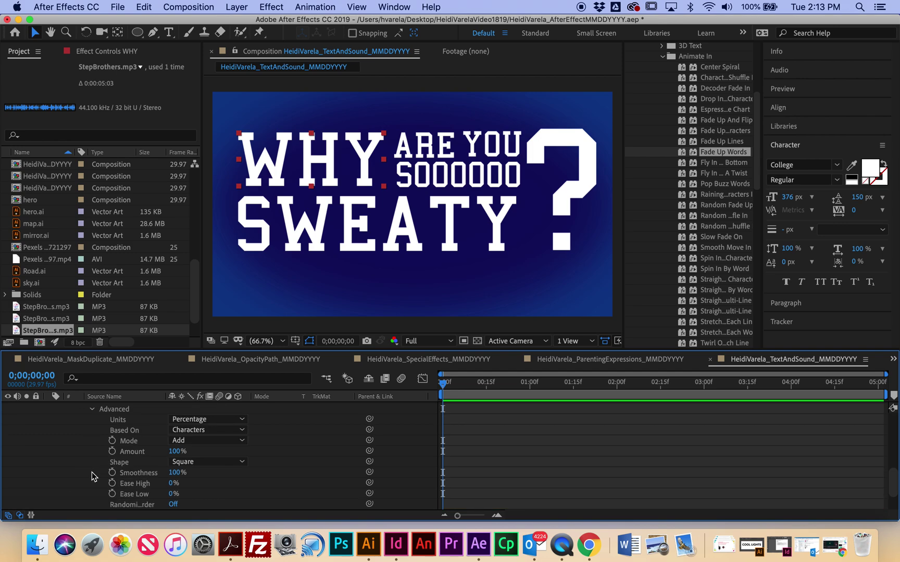
{"action": "scroll", "coordinate": [129, 476], "scroll_direction": "down", "scroll_amount": 2}
{"action": "scroll", "coordinate": [129, 476], "scroll_direction": "up", "scroll_amount": 2}
{"action": "left_click", "coordinate": [186, 433]}
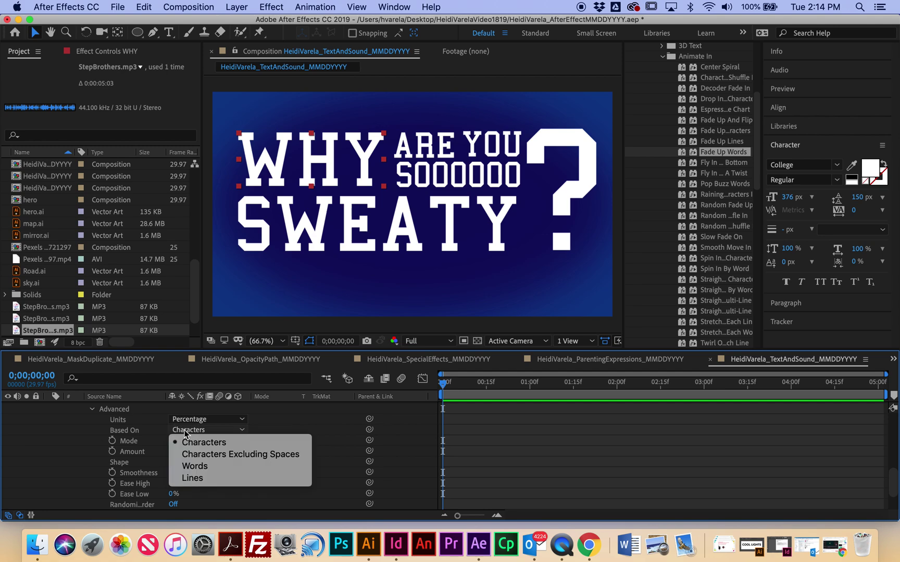
{"action": "left_click", "coordinate": [191, 464]}
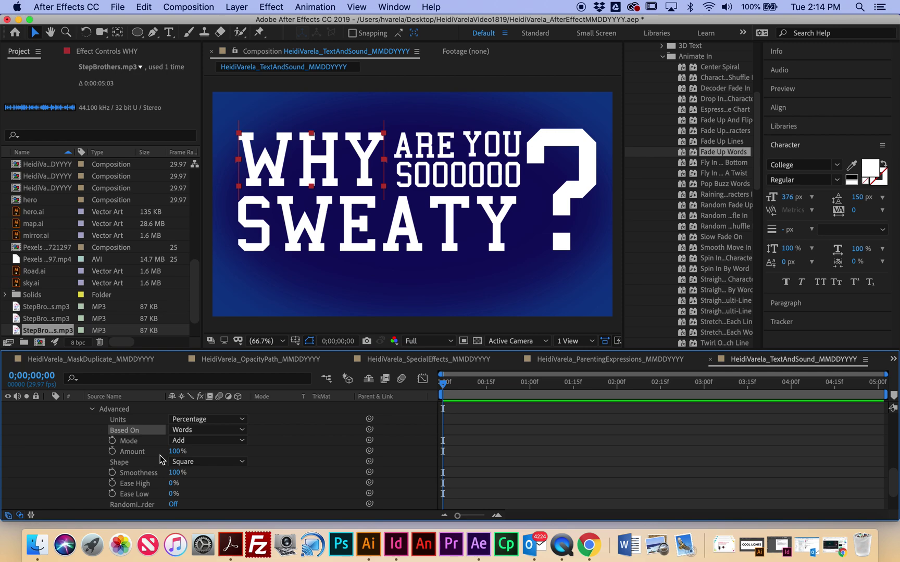
Set the animator's vertical scale to 0% so WHY disappears
{"action": "scroll", "coordinate": [141, 447], "scroll_direction": "down", "scroll_amount": 4}
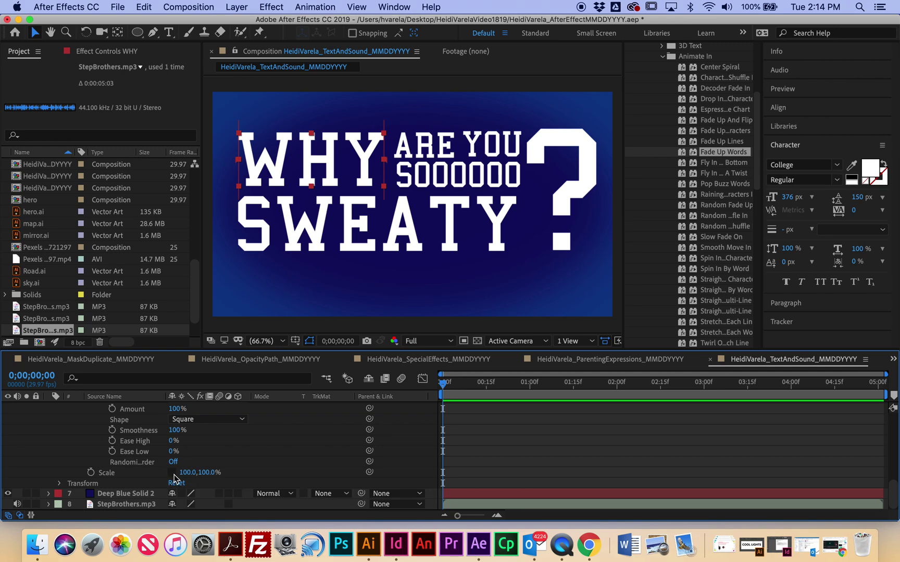
{"action": "left_click", "coordinate": [209, 473]}
{"action": "type", "text": "0"}
{"action": "left_click", "coordinate": [243, 470]}
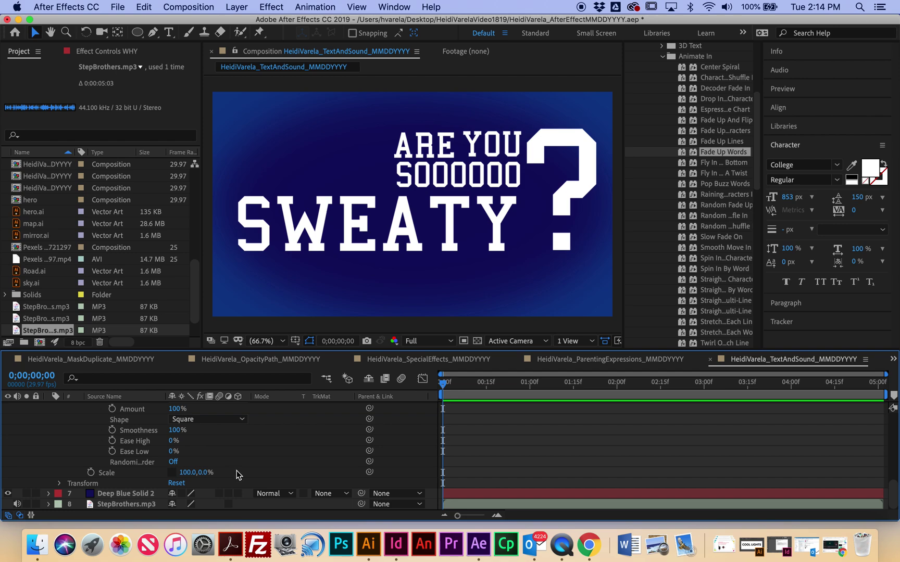
{"action": "scroll", "coordinate": [156, 447], "scroll_direction": "up", "scroll_amount": 3}
{"action": "scroll", "coordinate": [162, 443], "scroll_direction": "up", "scroll_amount": 5}
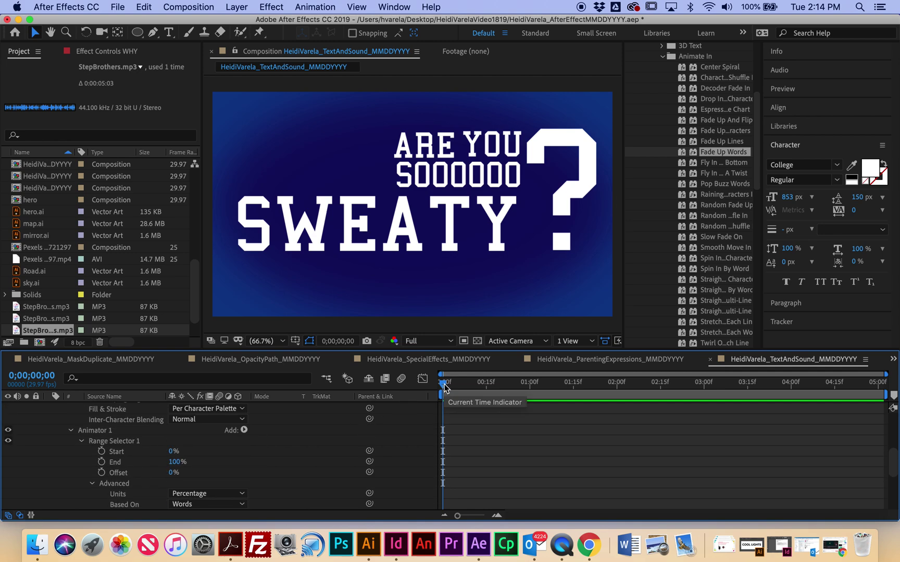
Move the current time to 0;00;01;25 and check the audio waveform there
{"action": "left_click_drag", "start_coordinate": [444, 386], "coordinate": [601, 386]}
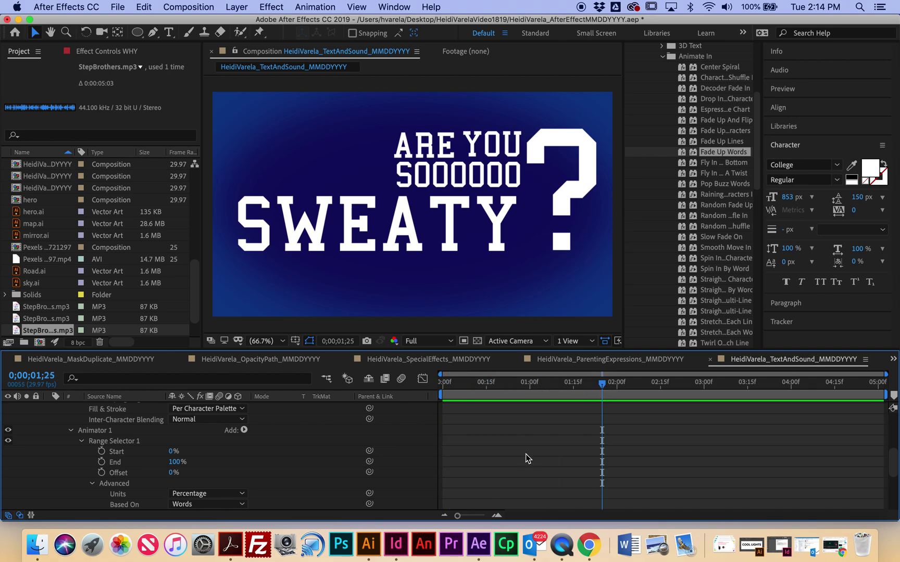
{"action": "scroll", "coordinate": [888, 418], "scroll_direction": "down", "scroll_amount": 5}
{"action": "scroll", "coordinate": [643, 426], "scroll_direction": "up", "scroll_amount": 15}
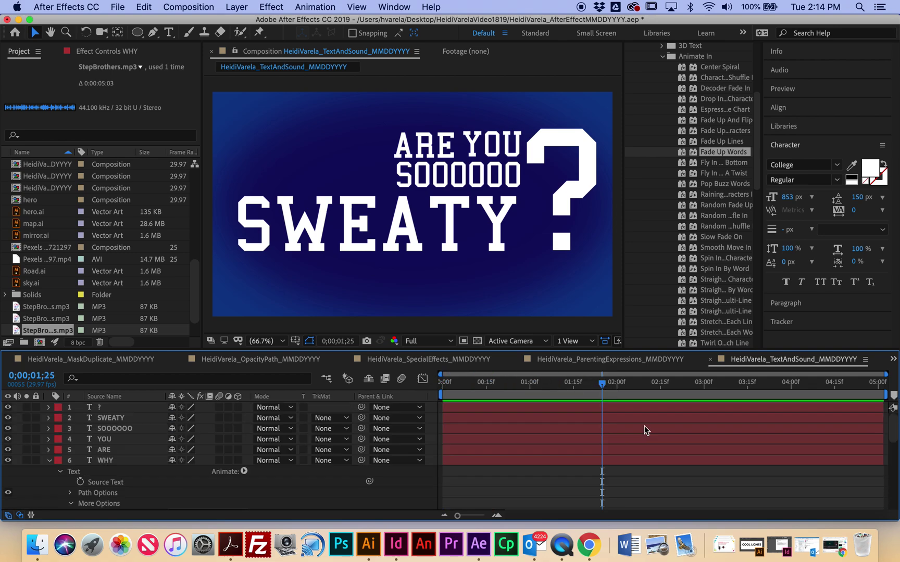
{"action": "left_click", "coordinate": [49, 460]}
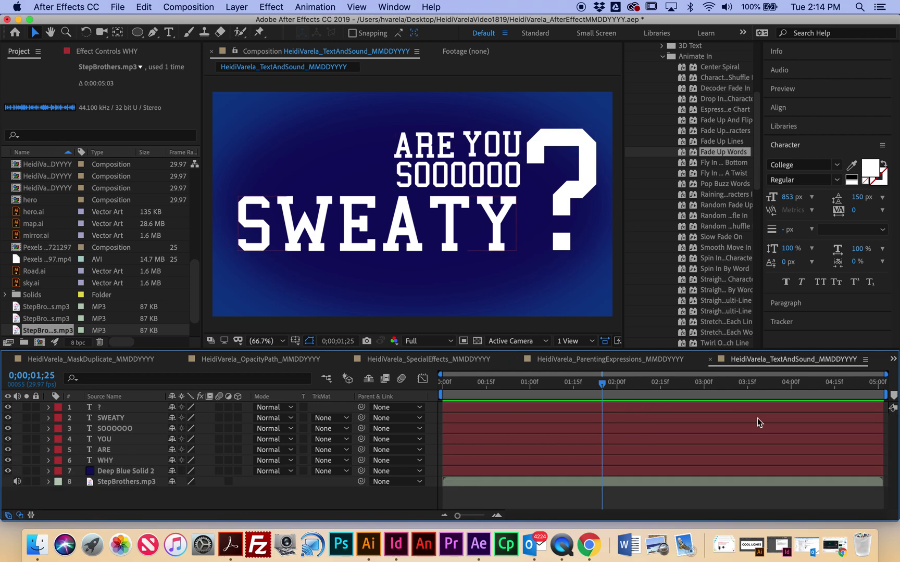
{"action": "left_click", "coordinate": [49, 482]}
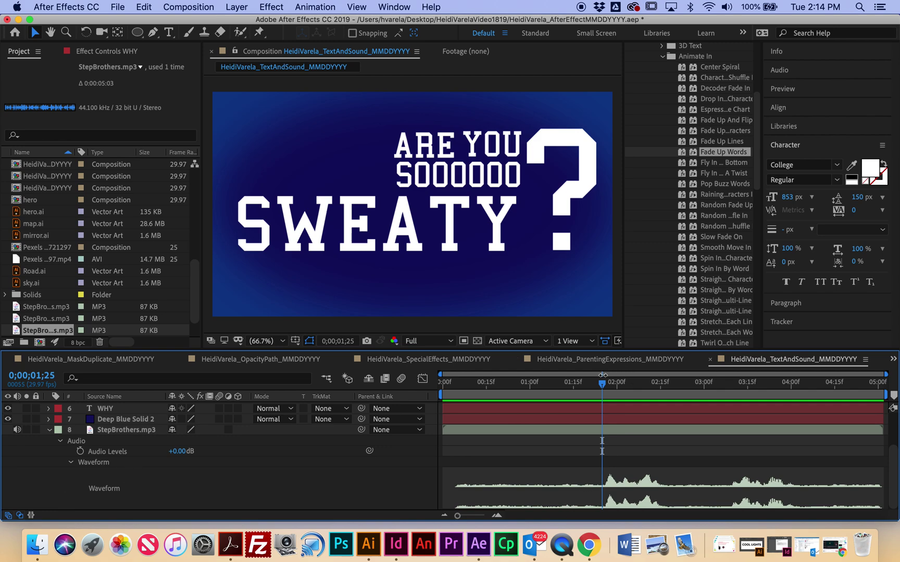
{"action": "left_click_drag", "start_coordinate": [602, 385], "coordinate": [601, 432]}
{"action": "scroll", "coordinate": [595, 435], "scroll_direction": "up", "scroll_amount": 5}
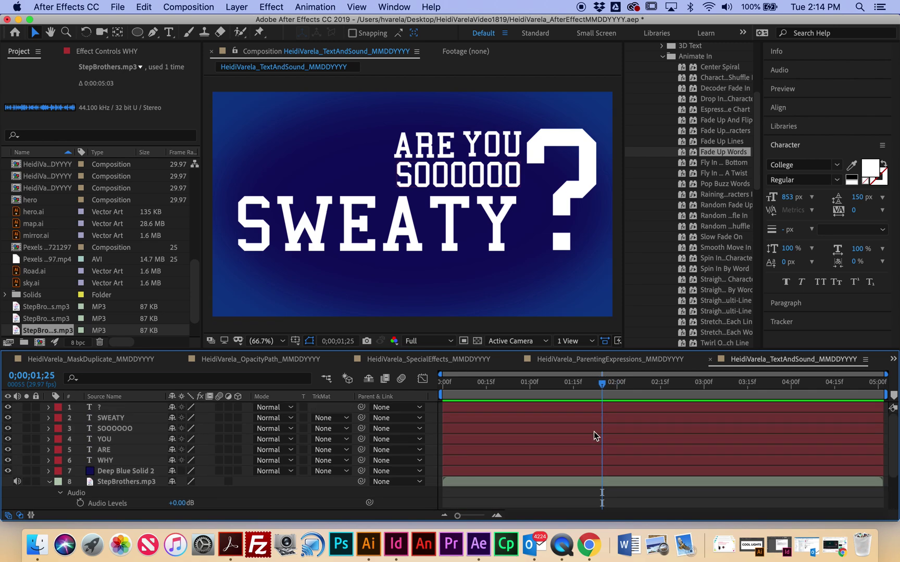
Trim all six text layers to start at 0;00;01;25 with Alt+[
{"action": "left_click", "coordinate": [593, 451]}
{"action": "left_click", "coordinate": [595, 461]}
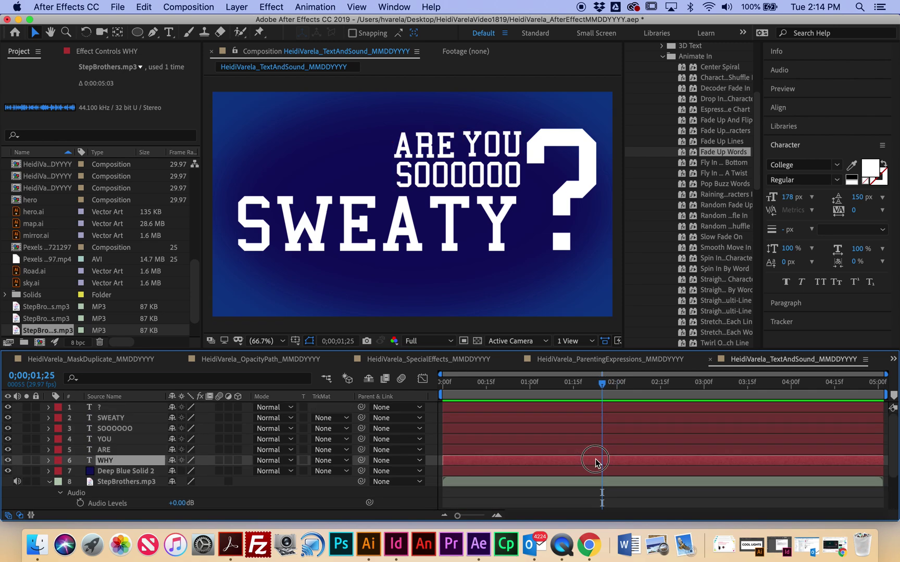
{"action": "left_click", "coordinate": [597, 408], "text": "shift"}
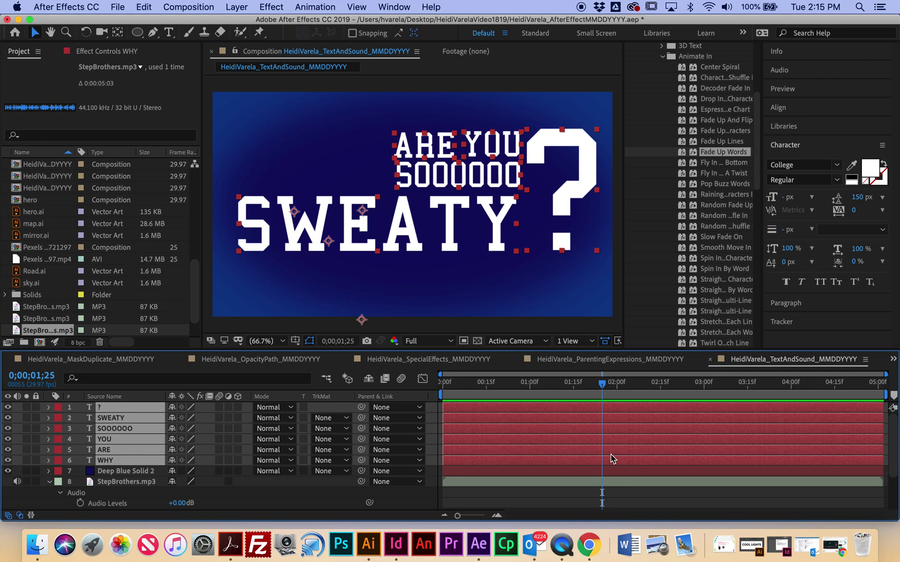
{"action": "key", "text": "alt+bracketleft"}
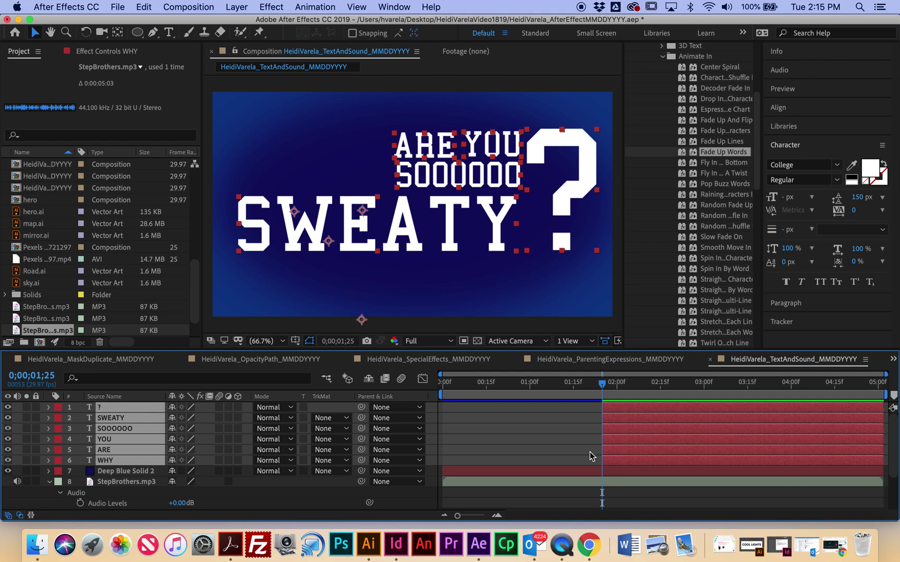
{"action": "scroll", "coordinate": [612, 458], "scroll_direction": "down", "scroll_amount": 3}
{"action": "scroll", "coordinate": [613, 419], "scroll_direction": "up", "scroll_amount": 3}
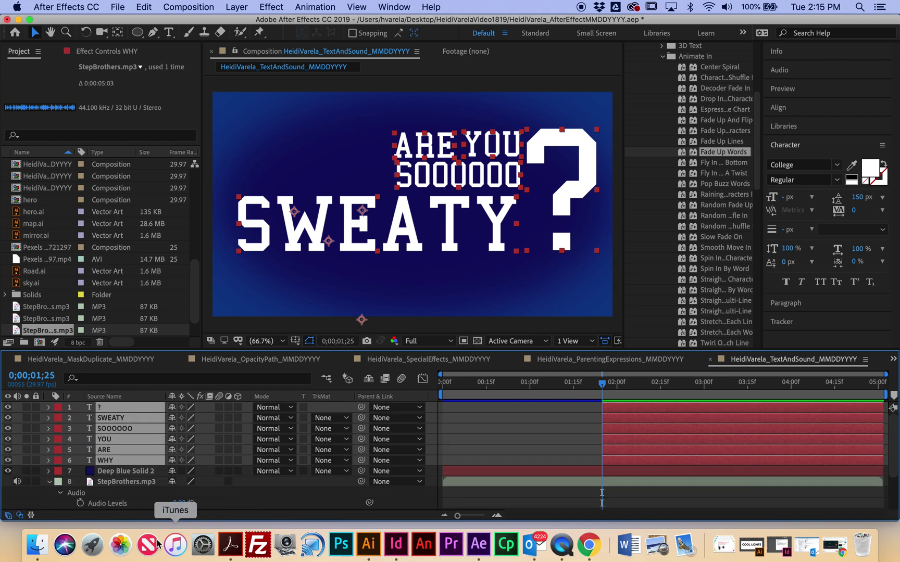
Reveal WHY's properties again and select only the WHY layer
{"action": "left_click", "coordinate": [49, 460]}
{"action": "scroll", "coordinate": [133, 459], "scroll_direction": "down", "scroll_amount": 5}
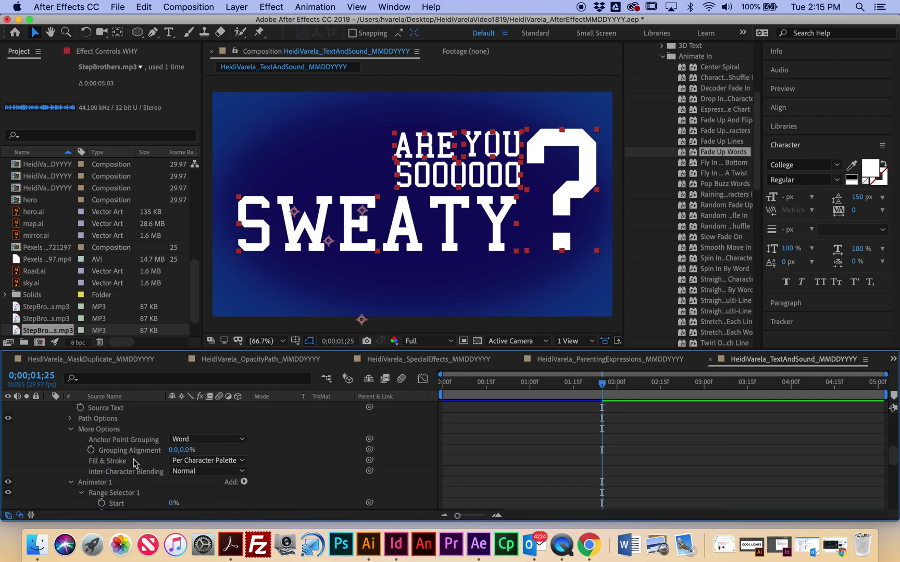
{"action": "scroll", "coordinate": [609, 426], "scroll_direction": "down", "scroll_amount": 10}
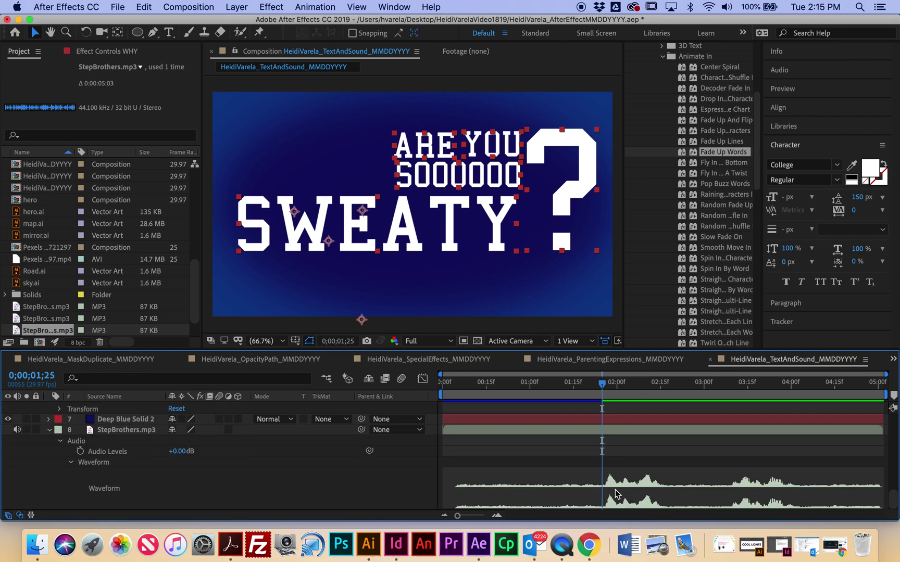
{"action": "scroll", "coordinate": [617, 443], "scroll_direction": "up", "scroll_amount": 15}
{"action": "scroll", "coordinate": [617, 444], "scroll_direction": "down", "scroll_amount": 8}
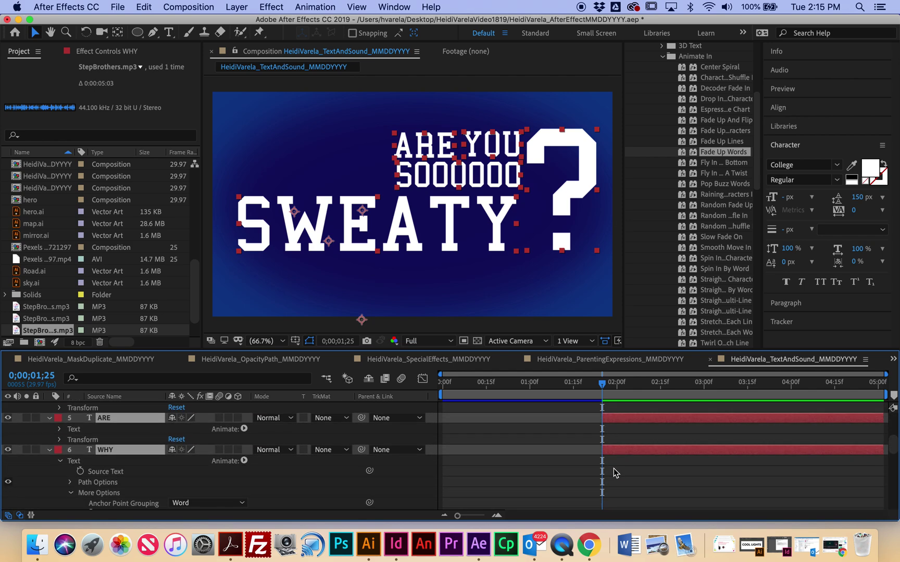
{"action": "left_click", "coordinate": [614, 468]}
{"action": "left_click", "coordinate": [610, 452]}
{"action": "scroll", "coordinate": [171, 451], "scroll_direction": "down", "scroll_amount": 6}
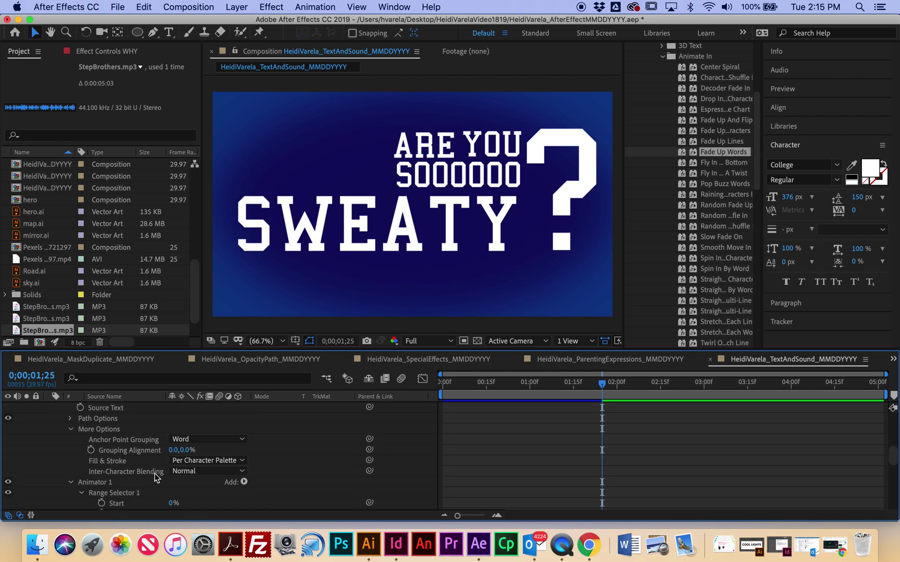
{"action": "scroll", "coordinate": [110, 473], "scroll_direction": "down", "scroll_amount": 2}
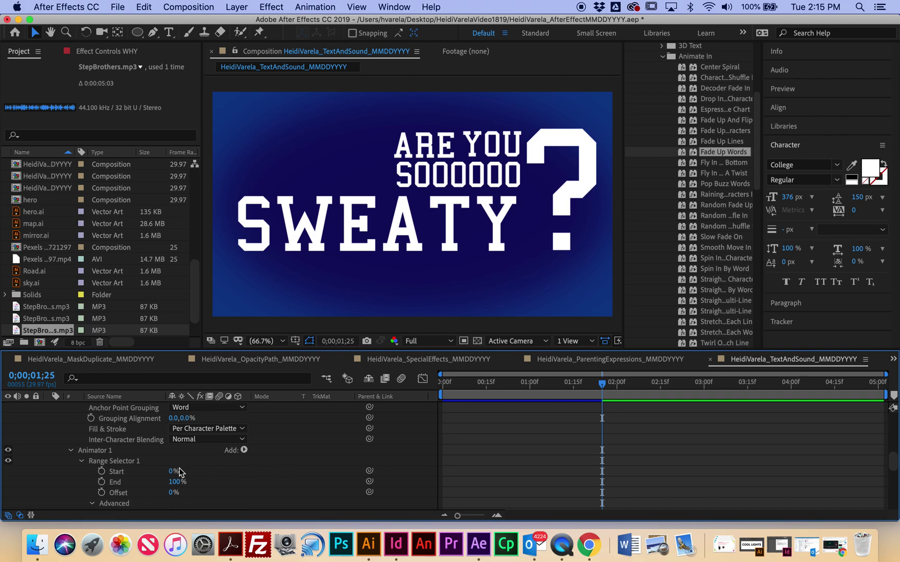
Keyframe WHY's range Start from 0% at 0;00;01;25 to 100% at 0;00;02;00, then select both keys
{"action": "left_click", "coordinate": [101, 471]}
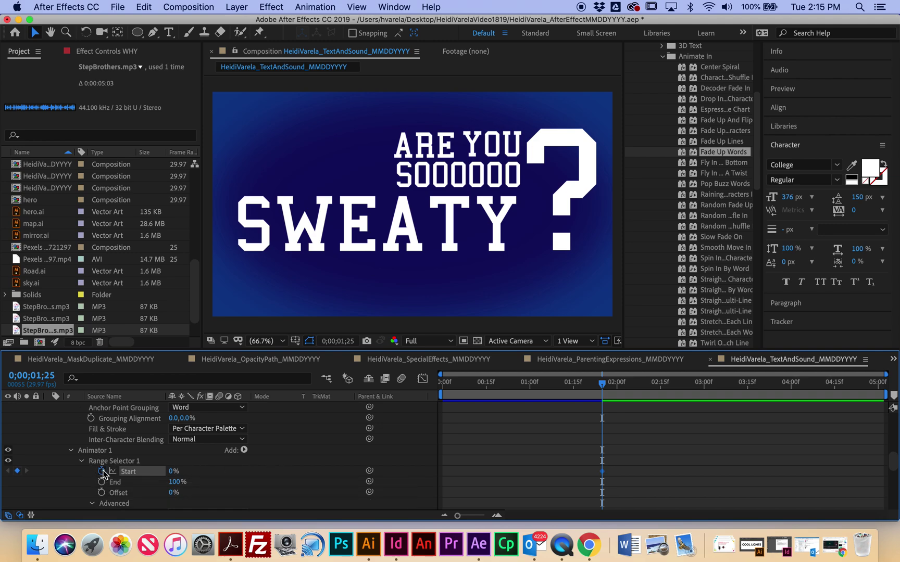
{"action": "left_click", "coordinate": [602, 387]}
{"action": "left_click_drag", "start_coordinate": [602, 386], "coordinate": [617, 386]}
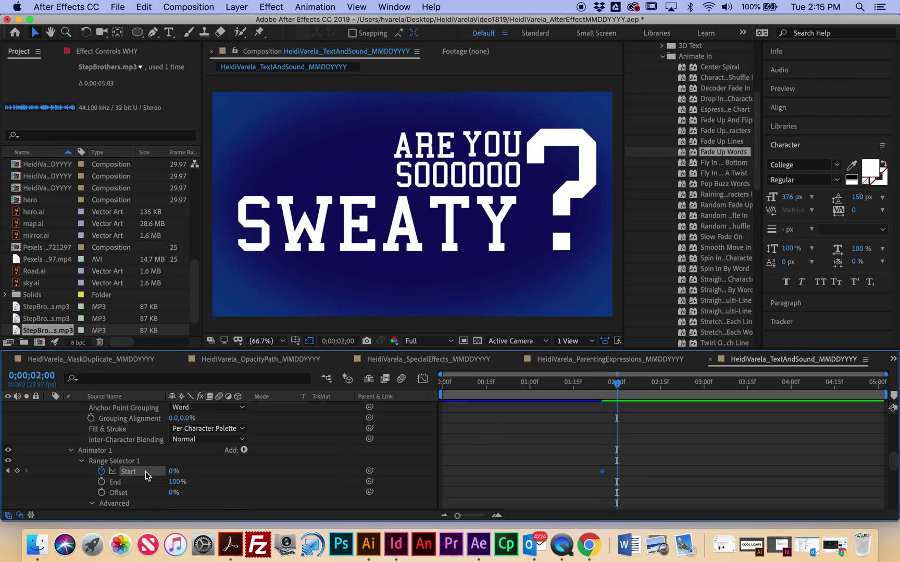
{"action": "left_click_drag", "start_coordinate": [173, 471], "coordinate": [251, 475]}
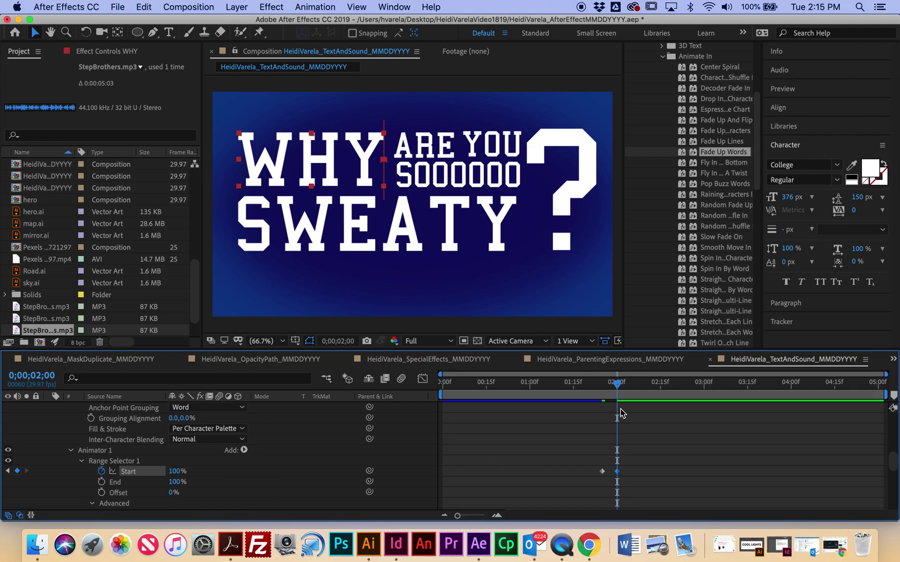
{"action": "mouse_move", "coordinate": [618, 397]}
{"action": "left_mouse_down"}
{"action": "mouse_move", "coordinate": [595, 398]}
{"action": "mouse_move", "coordinate": [618, 402]}
{"action": "mouse_move", "coordinate": [598, 407]}
{"action": "mouse_move", "coordinate": [620, 409]}
{"action": "left_mouse_up"}
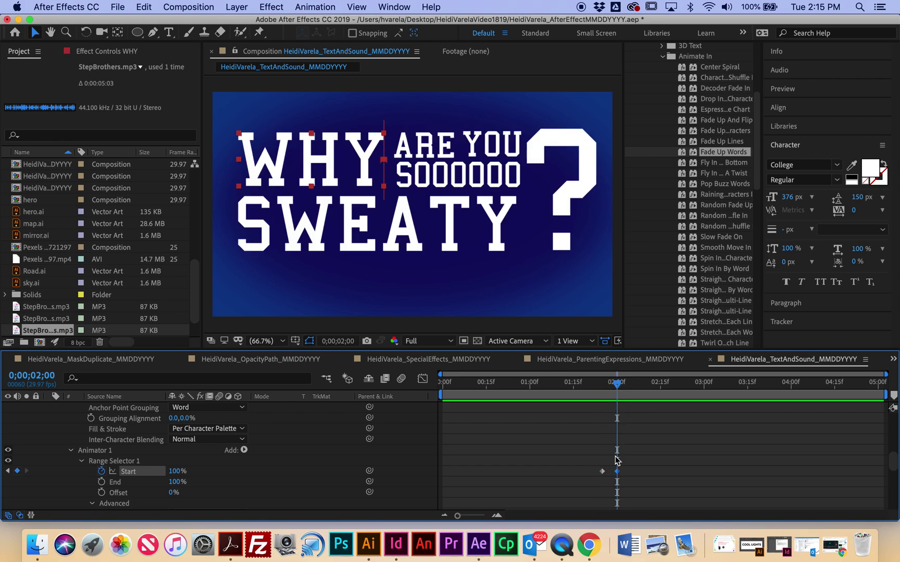
{"action": "mouse_move", "coordinate": [624, 468]}
{"action": "left_mouse_down"}
{"action": "mouse_move", "coordinate": [600, 469]}
{"action": "mouse_move", "coordinate": [617, 473]}
{"action": "left_mouse_up"}
Apply Easy Ease to both Start keyframes, then select WHY's text animator
{"action": "right_click", "coordinate": [616, 473]}
{"action": "mouse_move", "coordinate": [648, 516]}
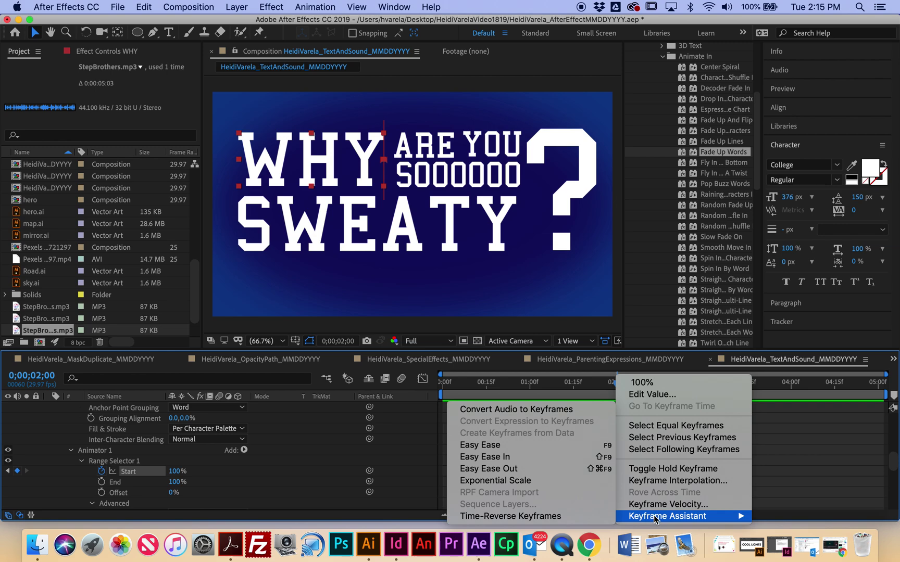
{"action": "left_click", "coordinate": [567, 453]}
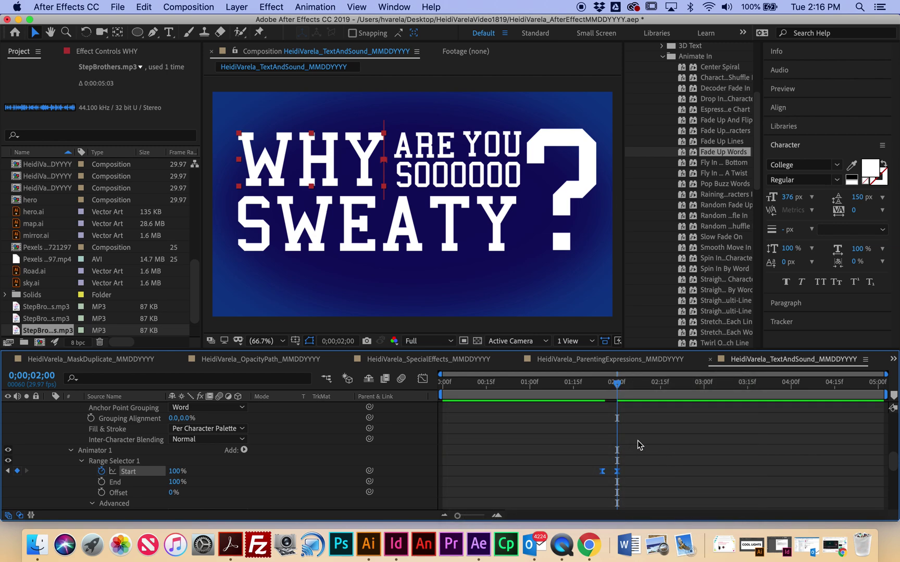
{"action": "left_click_drag", "start_coordinate": [618, 387], "coordinate": [613, 411]}
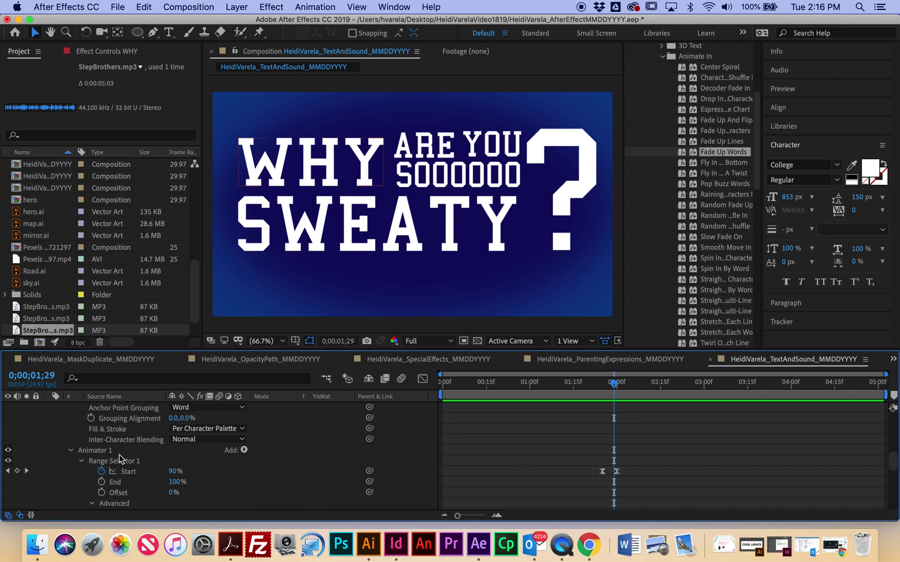
{"action": "scroll", "coordinate": [104, 458], "scroll_direction": "up", "scroll_amount": 2}
{"action": "left_click", "coordinate": [107, 471]}
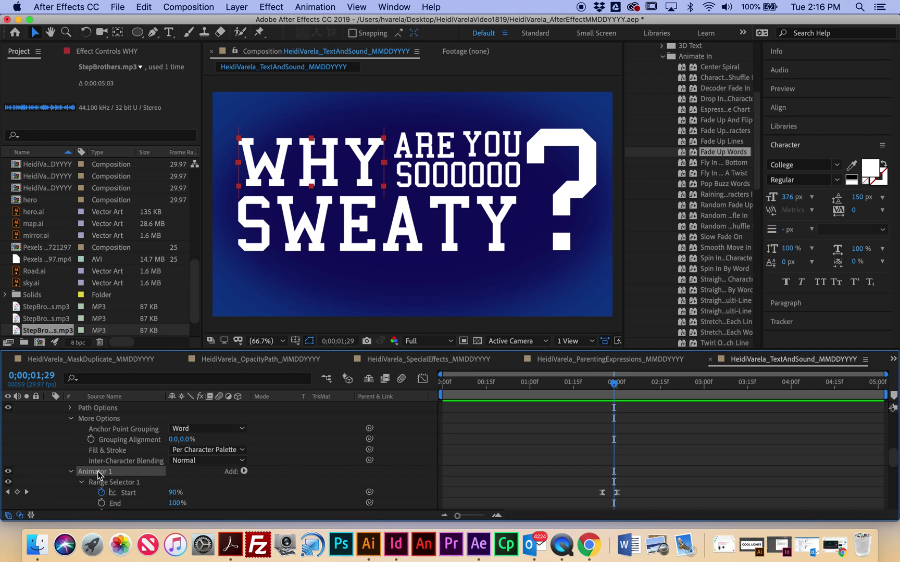
Save the animator as preset ScaleUp.ffx, replacing the existing file
{"action": "left_click", "coordinate": [312, 7]}
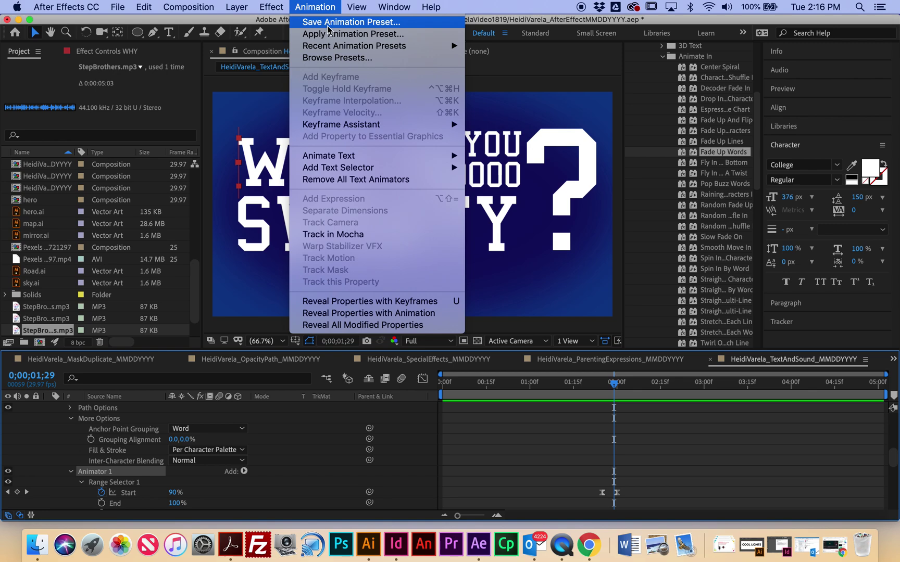
{"action": "left_click", "coordinate": [328, 23]}
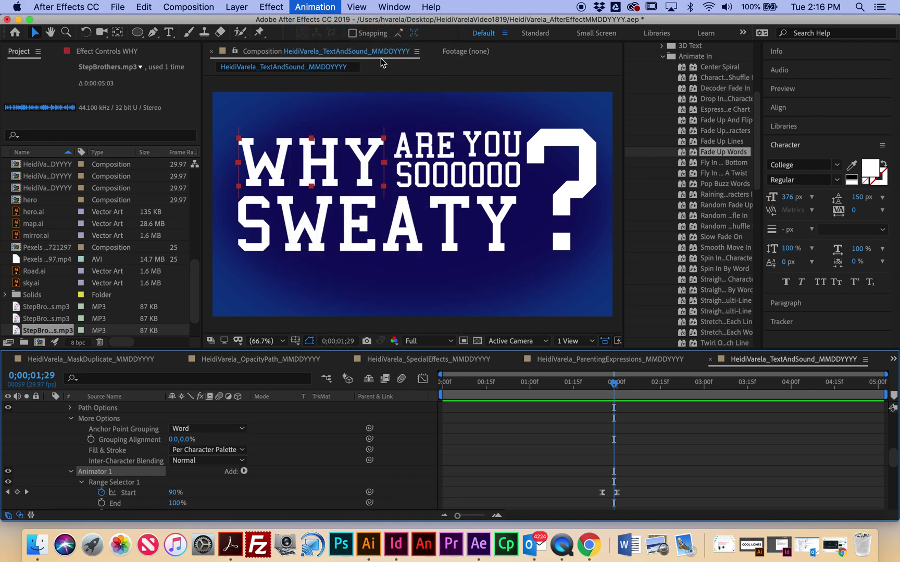
{"action": "type", "text": "ScaleUp.ffx"}
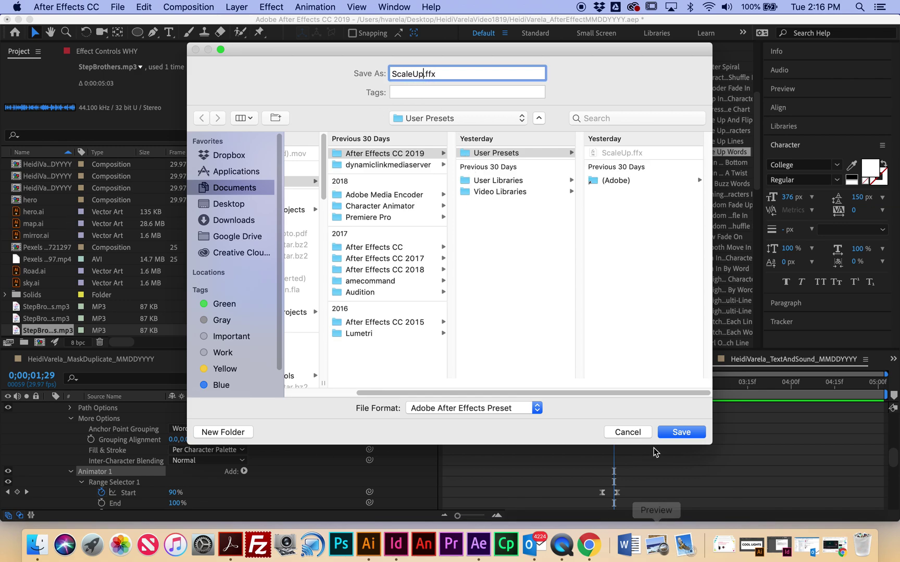
{"action": "left_click", "coordinate": [680, 432]}
{"action": "left_click", "coordinate": [557, 134]}
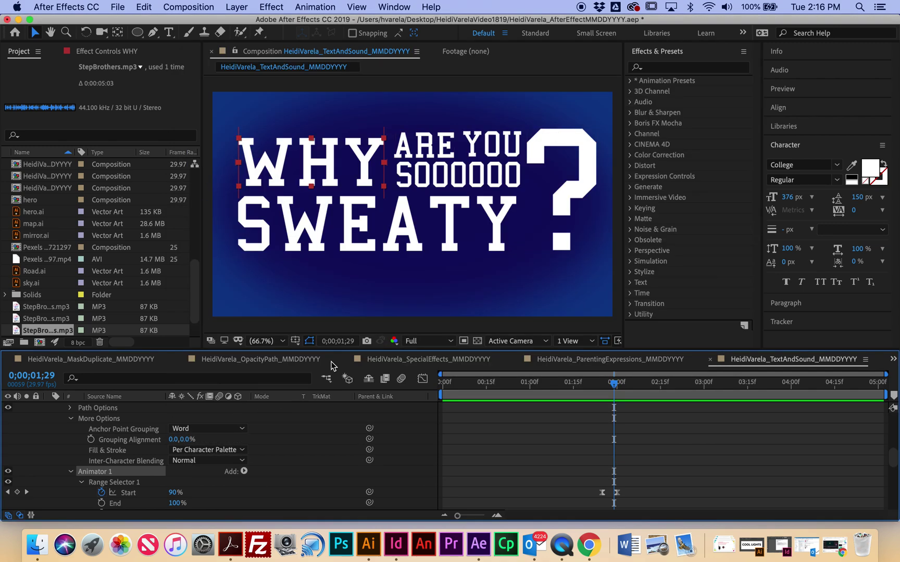
Collapse the ARE, YOU, SOOOOOO, SWEATY and ? layer properties
{"action": "scroll", "coordinate": [274, 446], "scroll_direction": "up", "scroll_amount": 8}
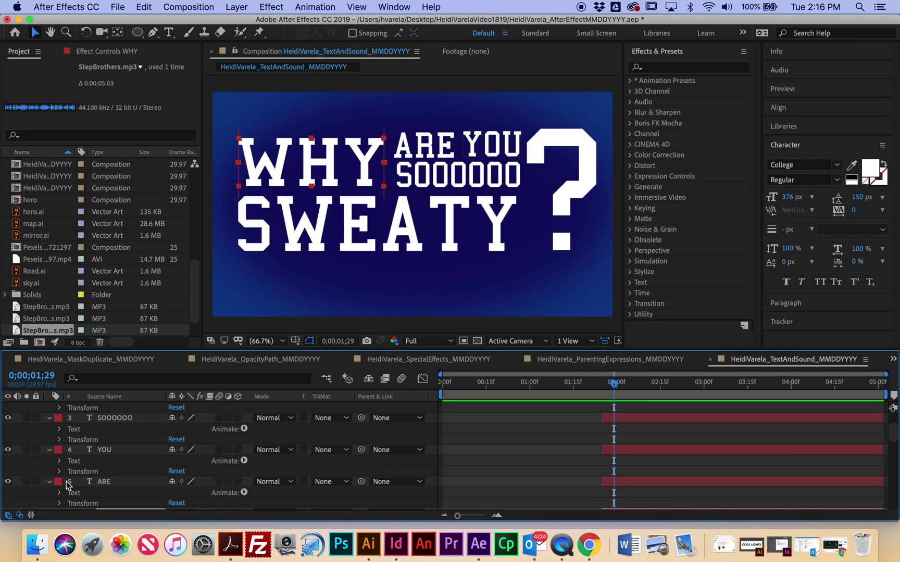
{"action": "left_click", "coordinate": [49, 481]}
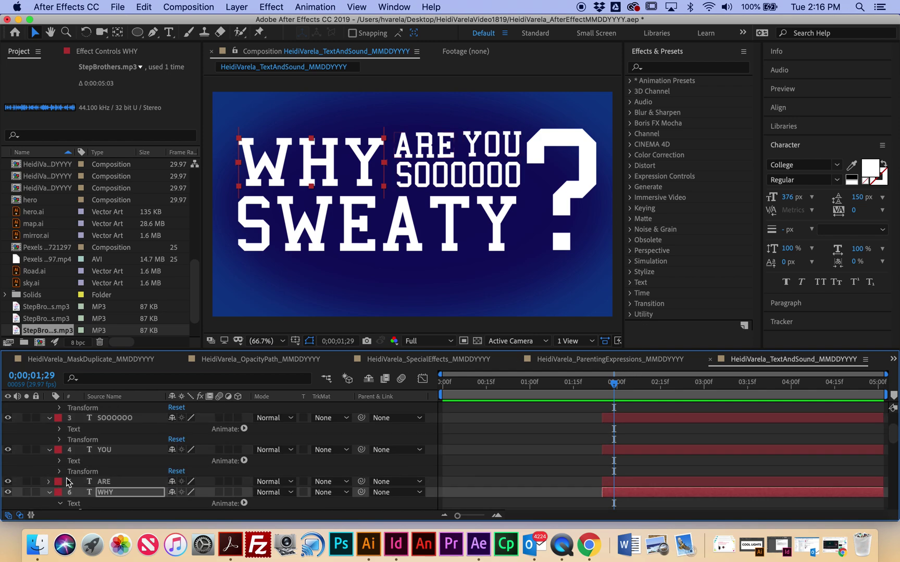
{"action": "left_click", "coordinate": [49, 449]}
{"action": "left_click", "coordinate": [49, 439]}
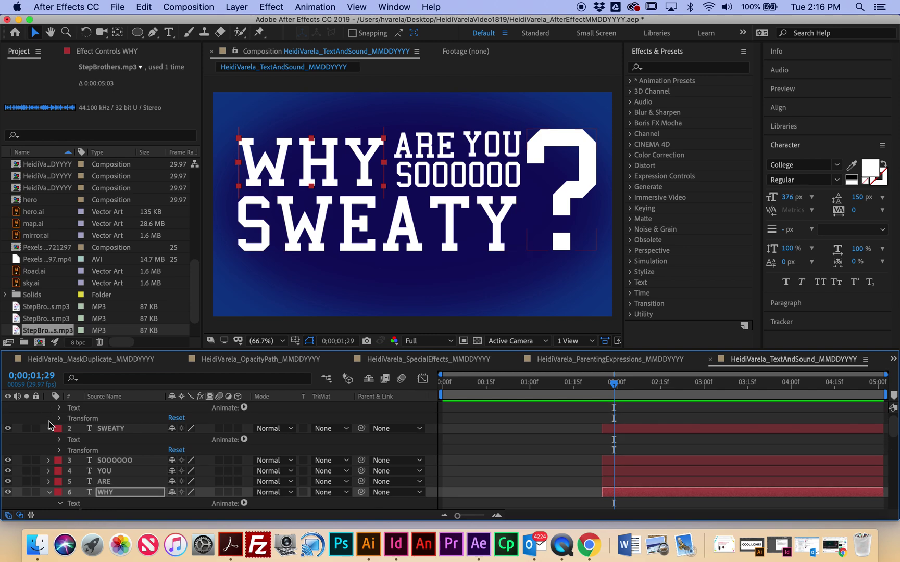
{"action": "left_click", "coordinate": [49, 429]}
{"action": "left_click", "coordinate": [50, 409]}
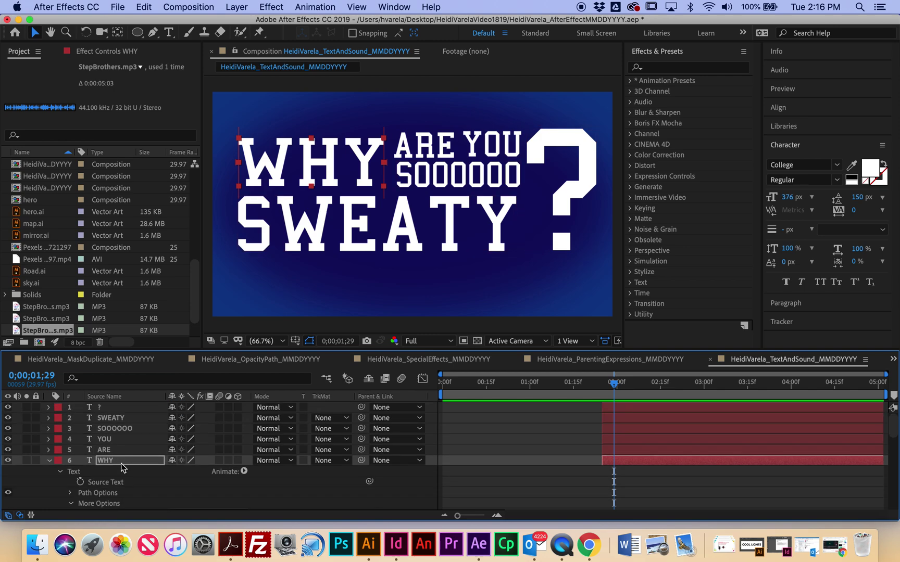
Apply the ScaleUp preset to the ARE, YOU and SOOOOOO layers
{"action": "left_click", "coordinate": [115, 451]}
{"action": "left_click", "coordinate": [314, 6]}
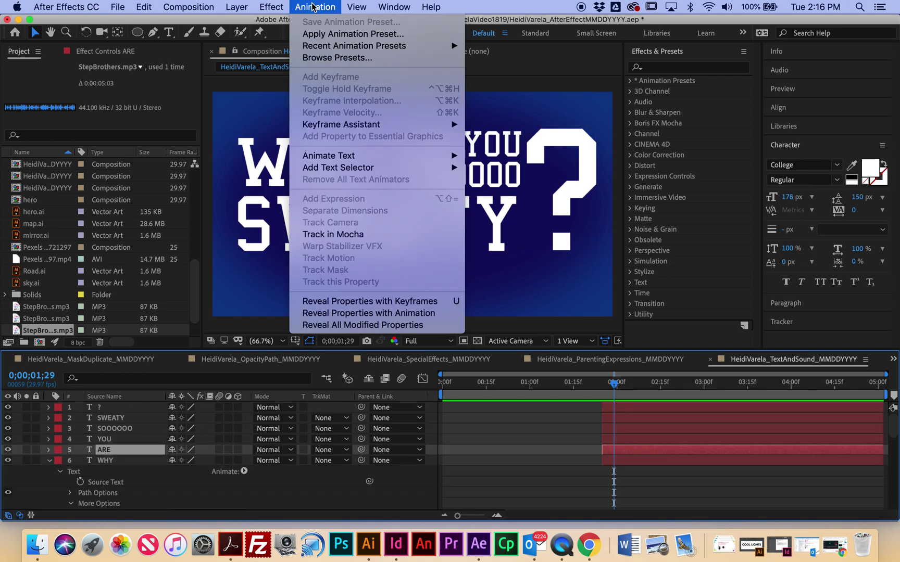
{"action": "mouse_move", "coordinate": [411, 46]}
{"action": "left_click", "coordinate": [492, 46]}
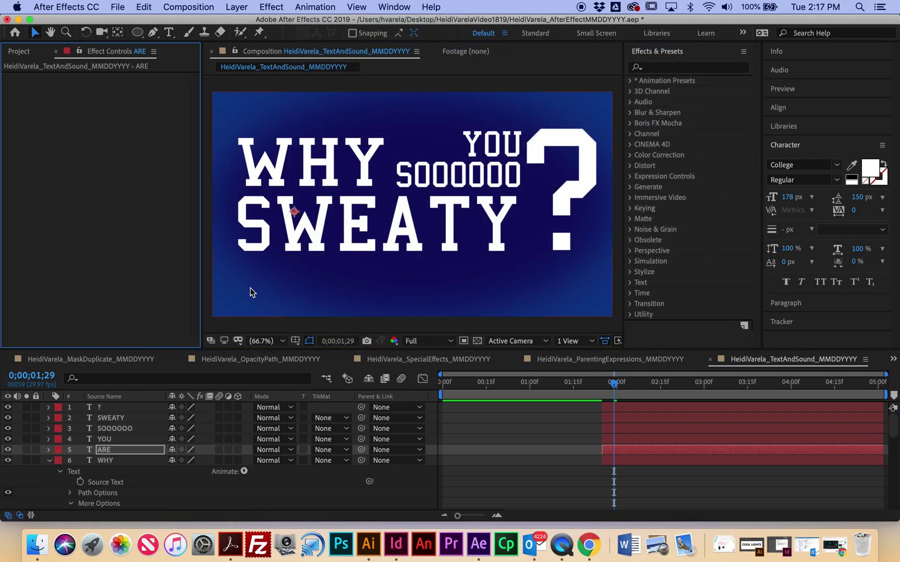
{"action": "left_click", "coordinate": [116, 440]}
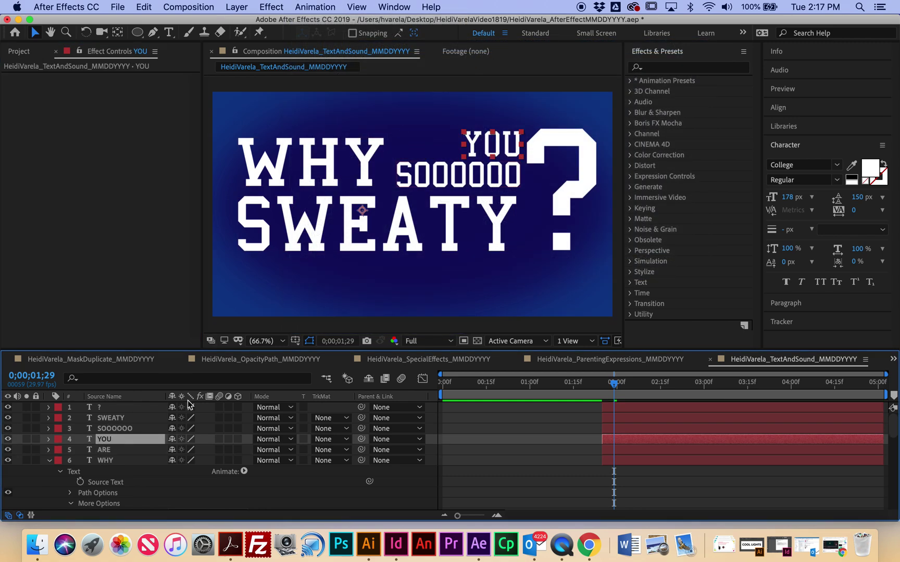
{"action": "left_click", "coordinate": [315, 7]}
{"action": "mouse_move", "coordinate": [438, 48]}
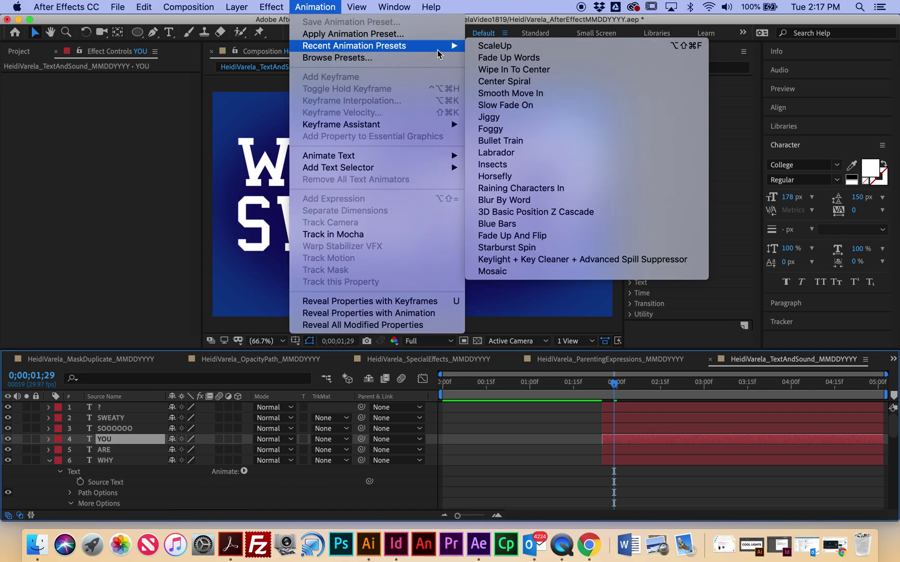
{"action": "left_click", "coordinate": [485, 47]}
{"action": "left_click", "coordinate": [116, 428]}
{"action": "left_click", "coordinate": [330, 6]}
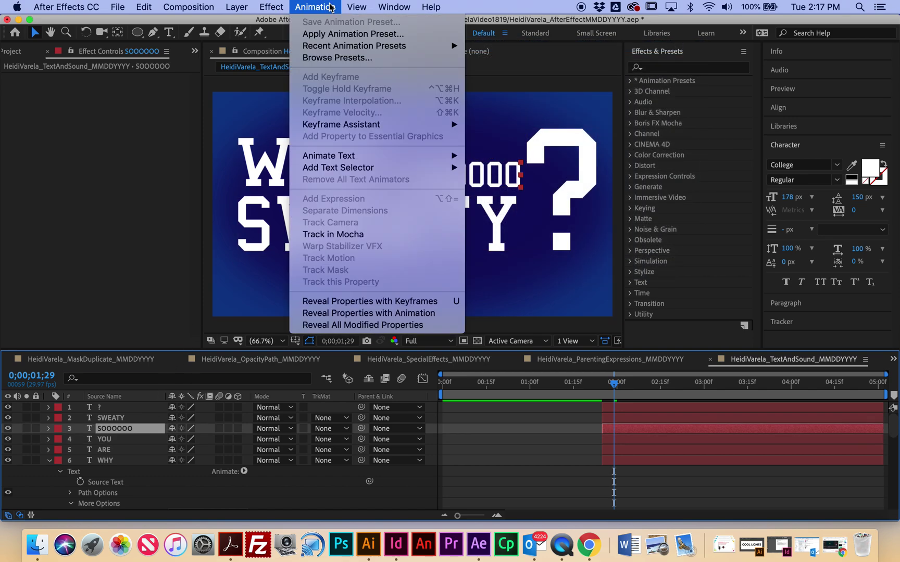
{"action": "mouse_move", "coordinate": [337, 48]}
{"action": "left_click", "coordinate": [487, 46]}
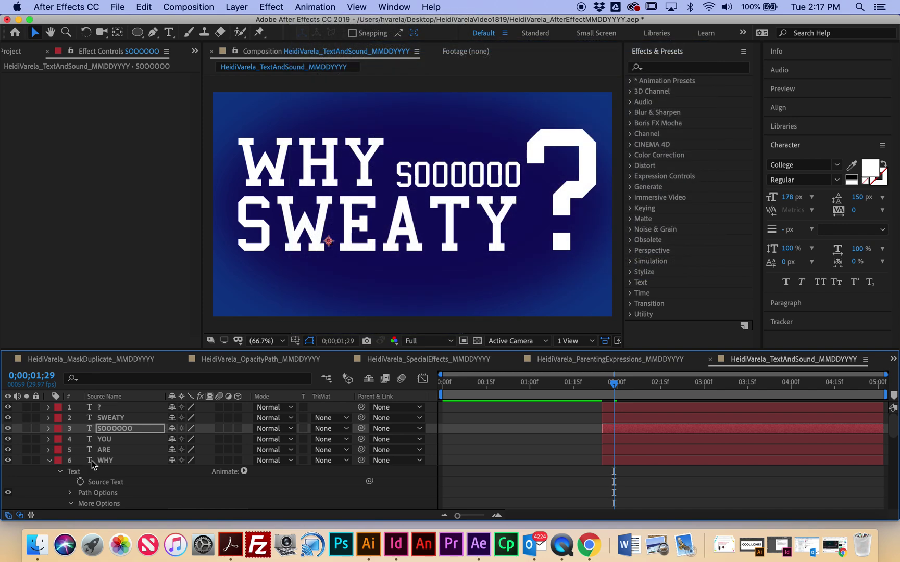
Apply ScaleUp to the SWEATY and ? layers and scrub to preview
{"action": "left_click", "coordinate": [110, 418]}
{"action": "left_click", "coordinate": [328, 8]}
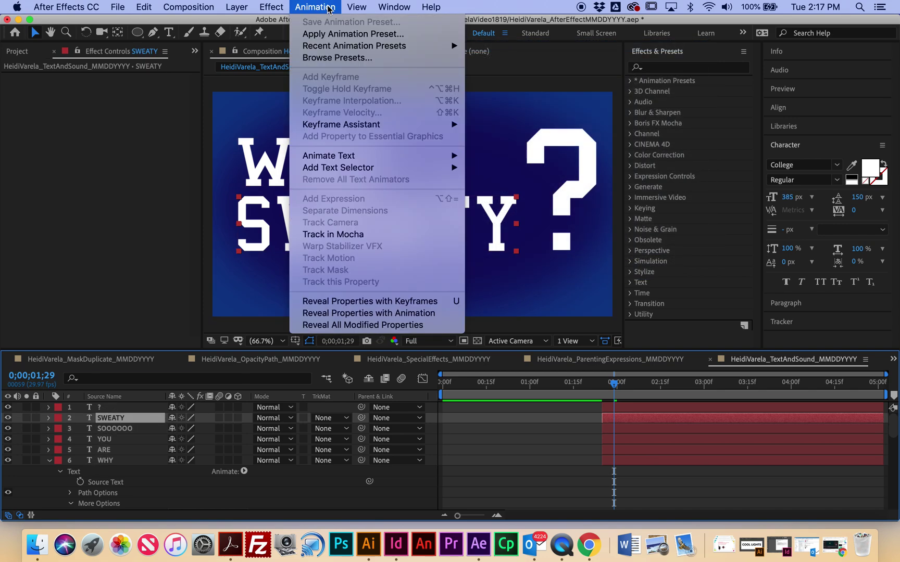
{"action": "mouse_move", "coordinate": [338, 47]}
{"action": "left_click", "coordinate": [493, 47]}
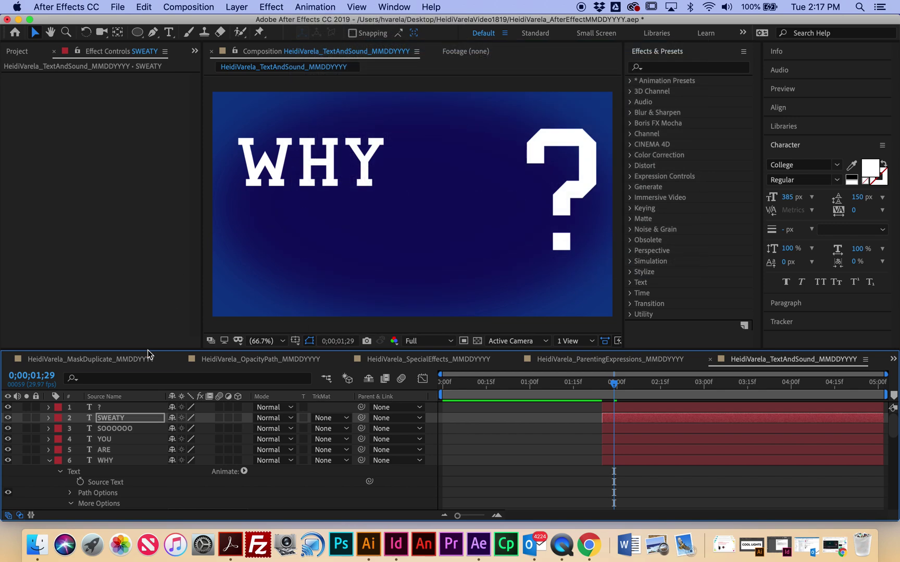
{"action": "left_click", "coordinate": [138, 407]}
{"action": "left_click", "coordinate": [315, 7]}
{"action": "mouse_move", "coordinate": [331, 47]}
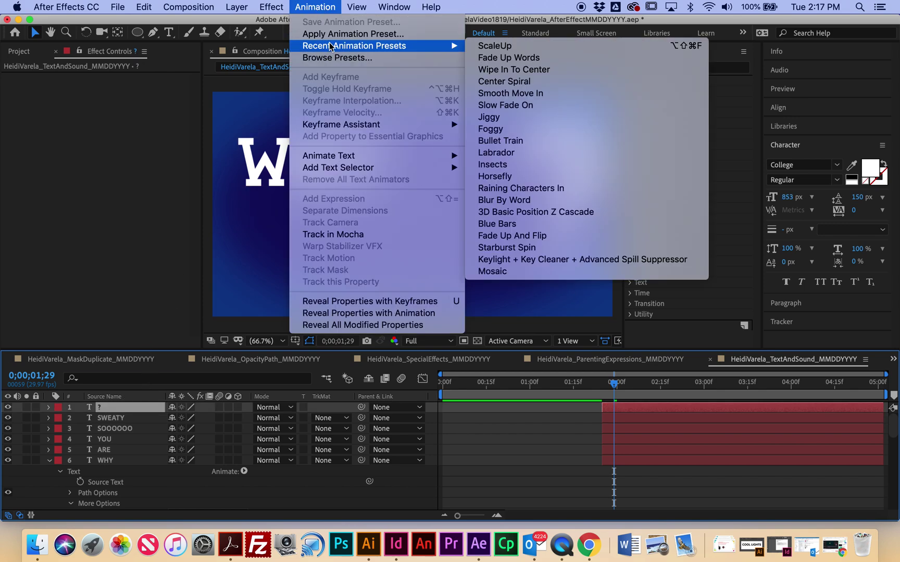
{"action": "left_click", "coordinate": [497, 46]}
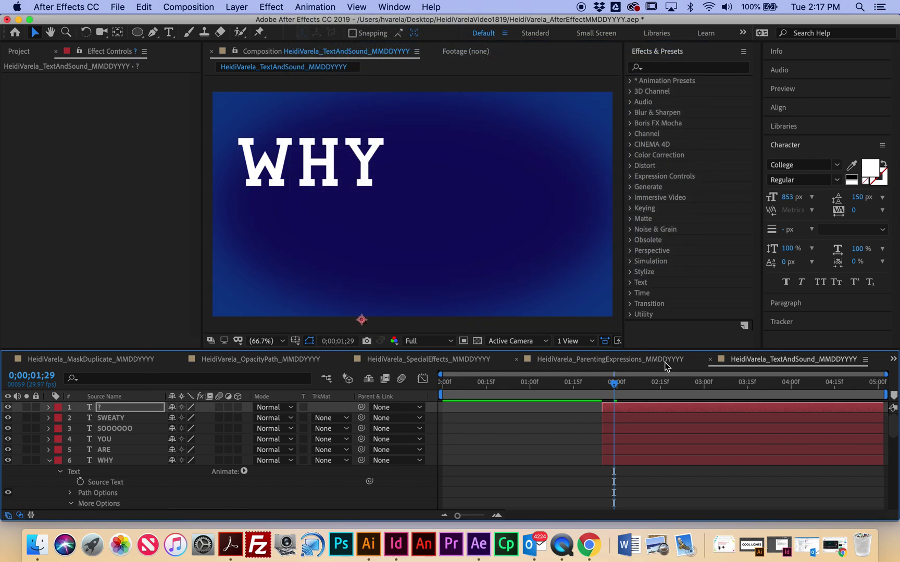
{"action": "left_click_drag", "start_coordinate": [613, 388], "coordinate": [599, 418]}
Collapse WHY's properties and scrub to the moment WHY appears
{"action": "scroll", "coordinate": [729, 439], "scroll_direction": "down", "scroll_amount": 1}
{"action": "scroll", "coordinate": [728, 438], "scroll_direction": "down", "scroll_amount": 10}
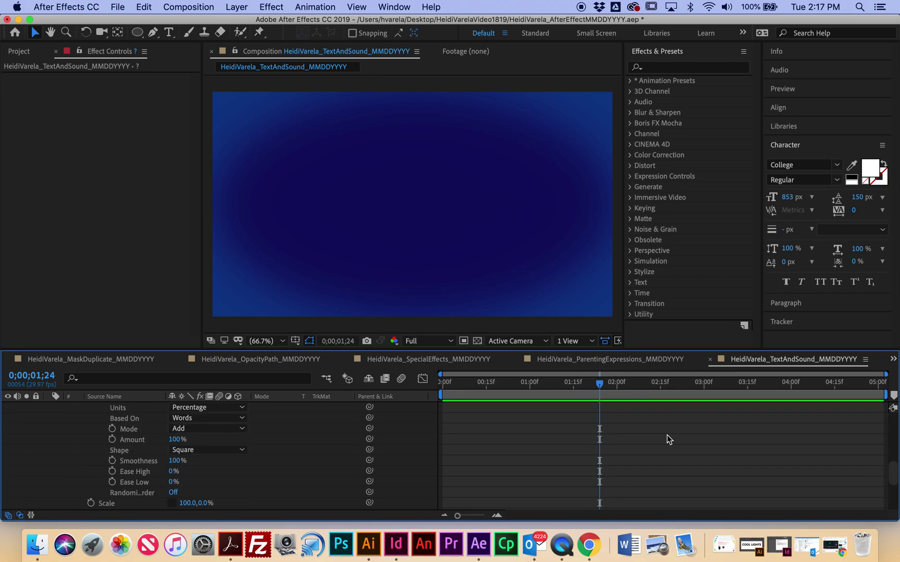
{"action": "scroll", "coordinate": [521, 468], "scroll_direction": "up", "scroll_amount": 3}
{"action": "scroll", "coordinate": [637, 473], "scroll_direction": "up", "scroll_amount": 6}
{"action": "scroll", "coordinate": [623, 471], "scroll_direction": "down", "scroll_amount": 3}
{"action": "scroll", "coordinate": [530, 454], "scroll_direction": "up", "scroll_amount": 2}
{"action": "left_click", "coordinate": [50, 419]}
{"action": "scroll", "coordinate": [632, 441], "scroll_direction": "up", "scroll_amount": 3}
{"action": "scroll", "coordinate": [631, 438], "scroll_direction": "down", "scroll_amount": 3}
{"action": "scroll", "coordinate": [630, 437], "scroll_direction": "up", "scroll_amount": 1}
{"action": "scroll", "coordinate": [602, 391], "scroll_direction": "up", "scroll_amount": 3}
{"action": "left_click", "coordinate": [602, 384]}
{"action": "left_click_drag", "start_coordinate": [602, 388], "coordinate": [615, 387]}
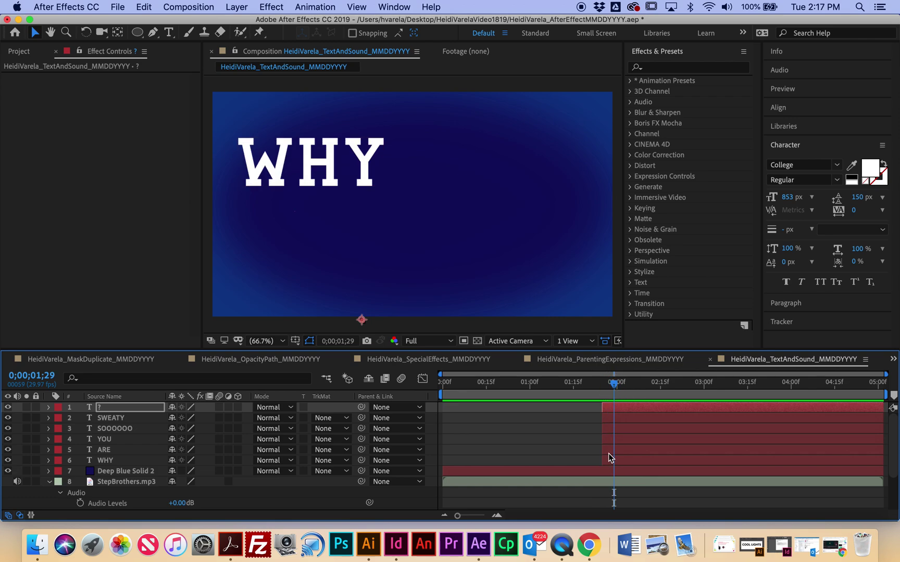
Start ARE at 1;29 and YOU at 2;02, then move the time to 2;04
{"action": "left_click_drag", "start_coordinate": [613, 454], "coordinate": [621, 453]}
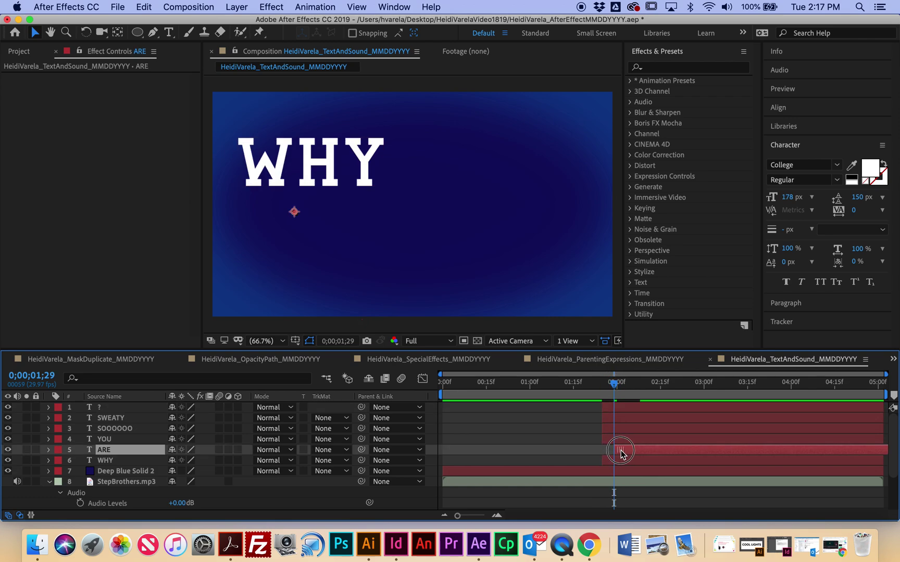
{"action": "left_click_drag", "start_coordinate": [615, 386], "coordinate": [622, 389]}
{"action": "left_click_drag", "start_coordinate": [610, 438], "coordinate": [630, 441]}
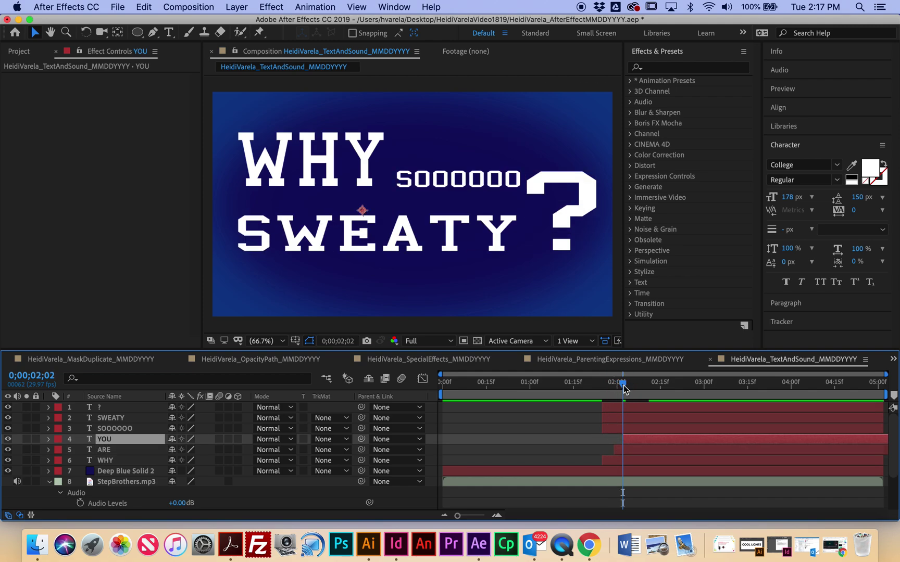
{"action": "scroll", "coordinate": [636, 403], "scroll_direction": "down", "scroll_amount": 2}
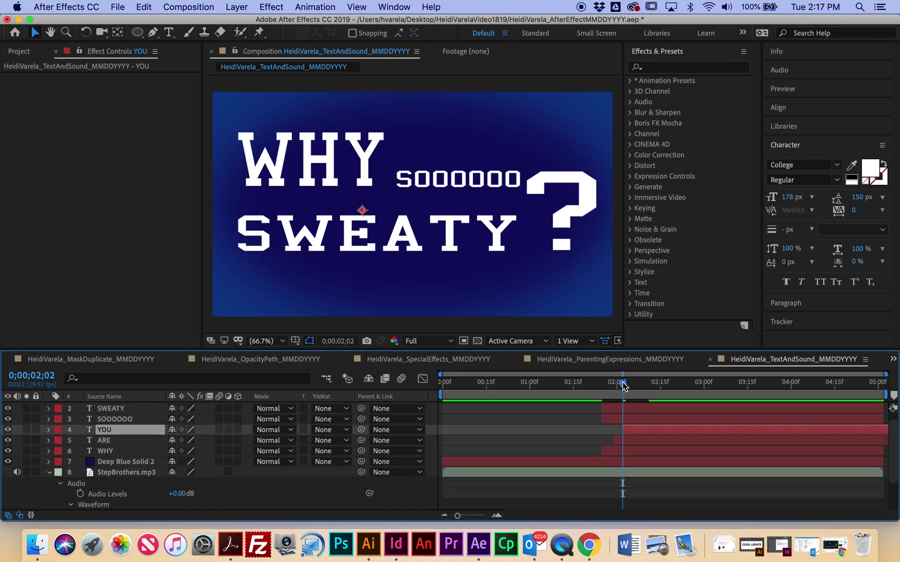
{"action": "left_click_drag", "start_coordinate": [624, 388], "coordinate": [698, 401]}
{"action": "scroll", "coordinate": [641, 406], "scroll_direction": "up", "scroll_amount": 1}
{"action": "scroll", "coordinate": [683, 423], "scroll_direction": "down", "scroll_amount": 3}
{"action": "scroll", "coordinate": [682, 423], "scroll_direction": "down", "scroll_amount": 2}
{"action": "scroll", "coordinate": [684, 488], "scroll_direction": "up", "scroll_amount": 5}
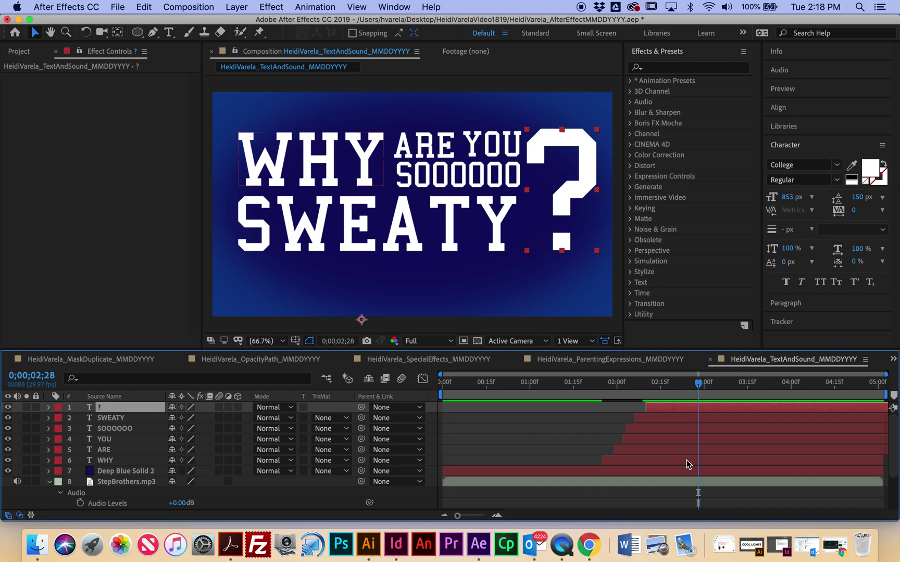
Trim all six word layers to end at 0;00;02;28 and preview from the start
{"action": "left_click", "coordinate": [686, 460], "text": "shift"}
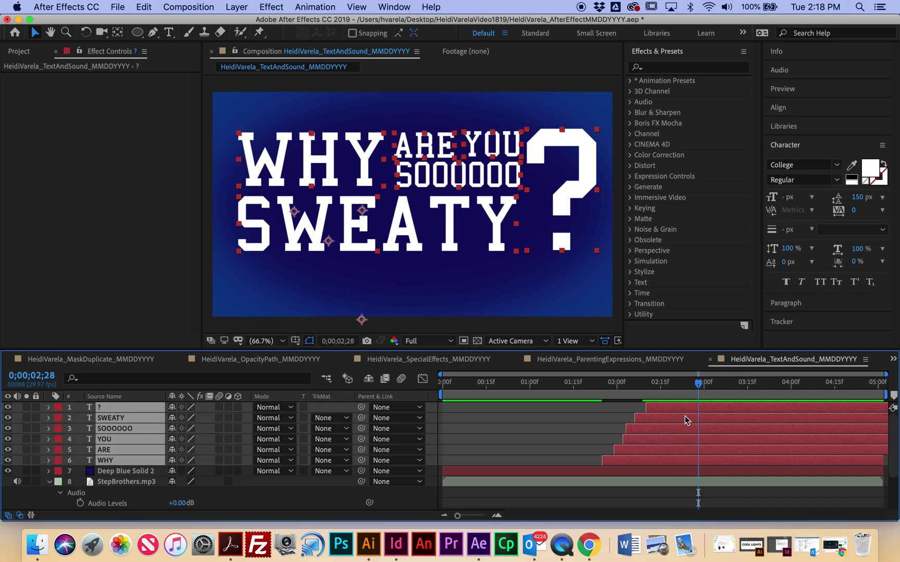
{"action": "key", "text": "alt+bracketright"}
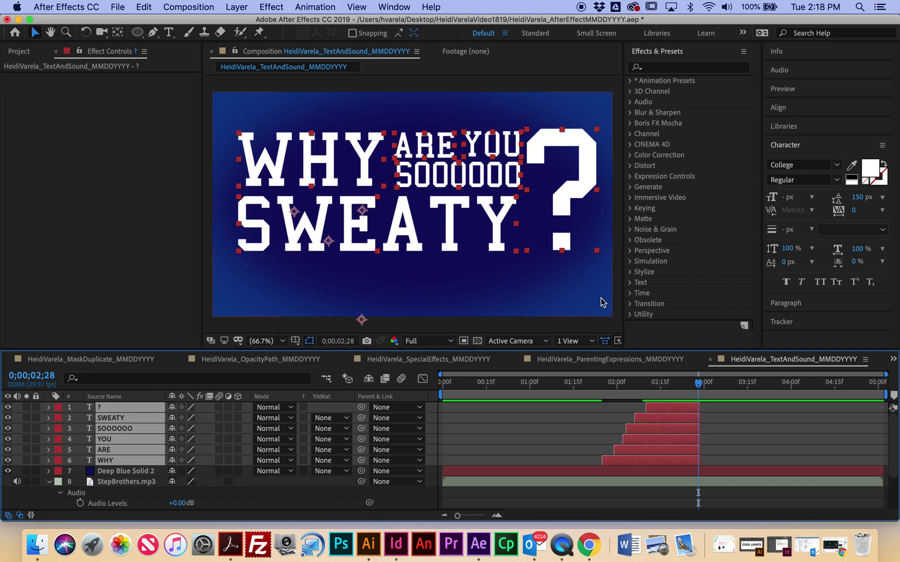
{"action": "left_click_drag", "start_coordinate": [699, 384], "coordinate": [412, 385]}
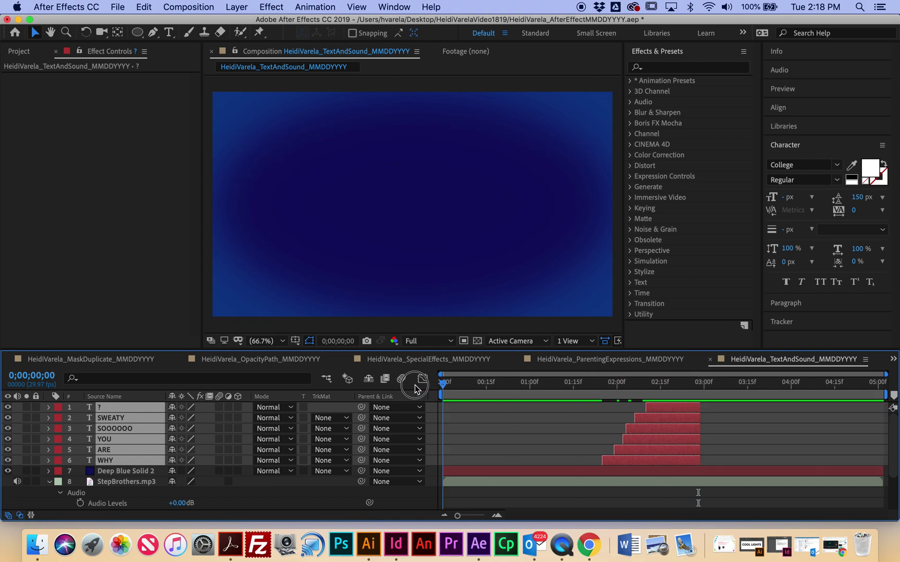
{"action": "key", "text": "space"}
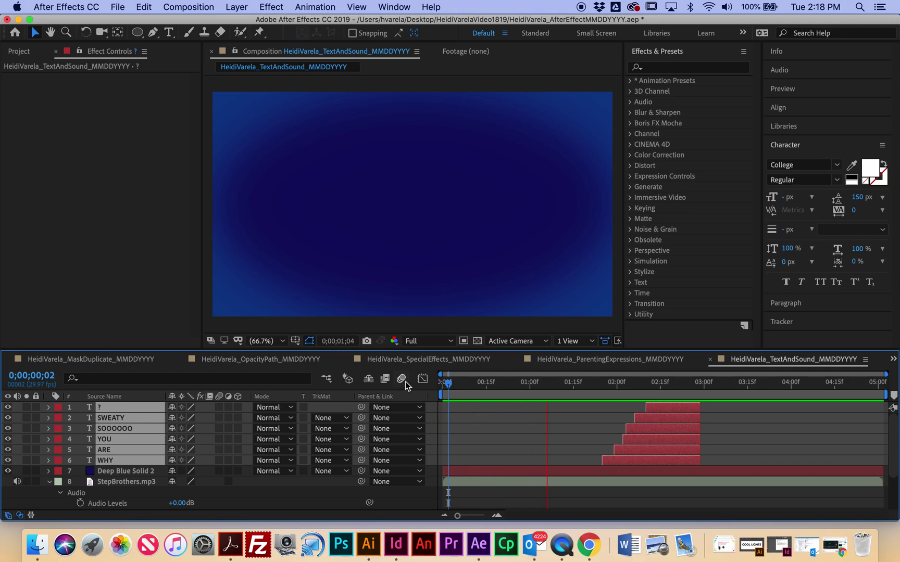
{"action": "key", "text": "space"}
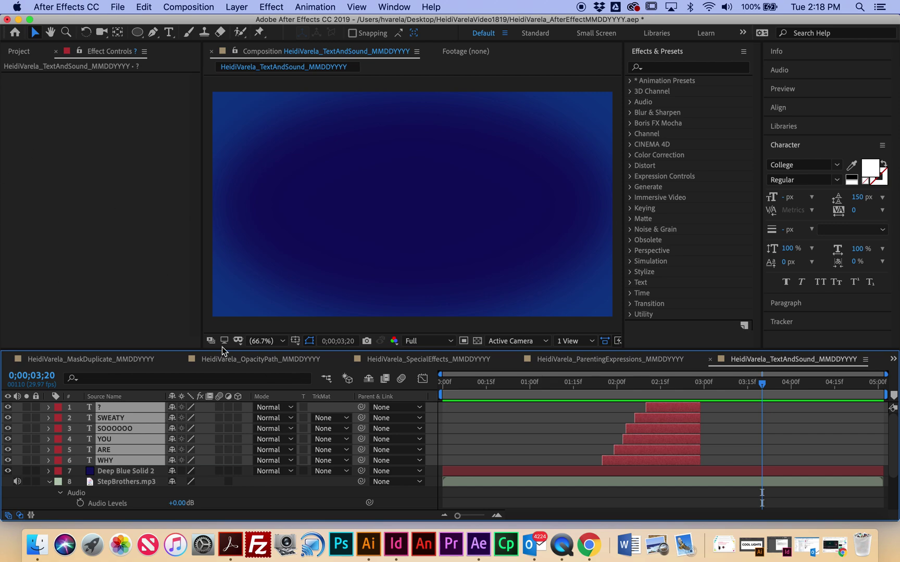
Pre-compose the six selected word layers into a new composition named 'Dale'
{"action": "right_click", "coordinate": [129, 446]}
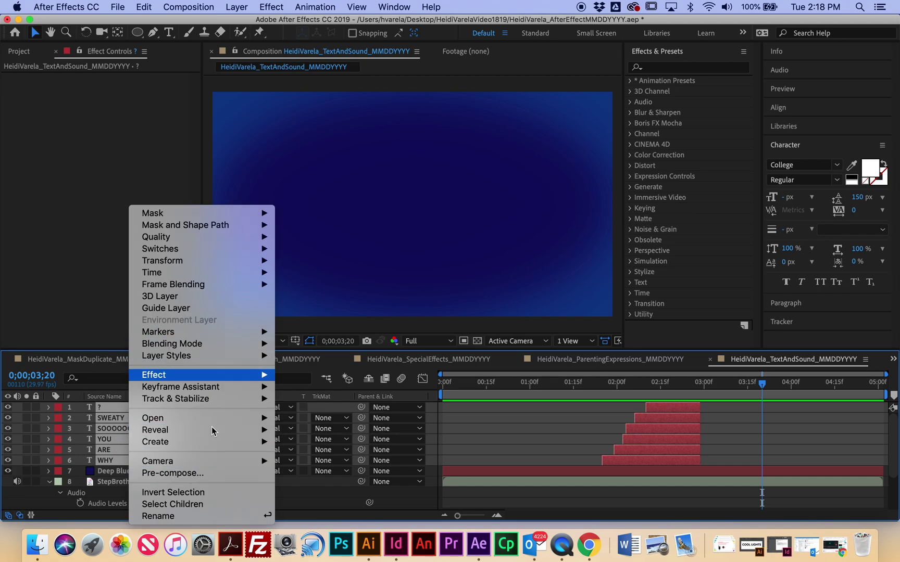
{"action": "left_click", "coordinate": [213, 473]}
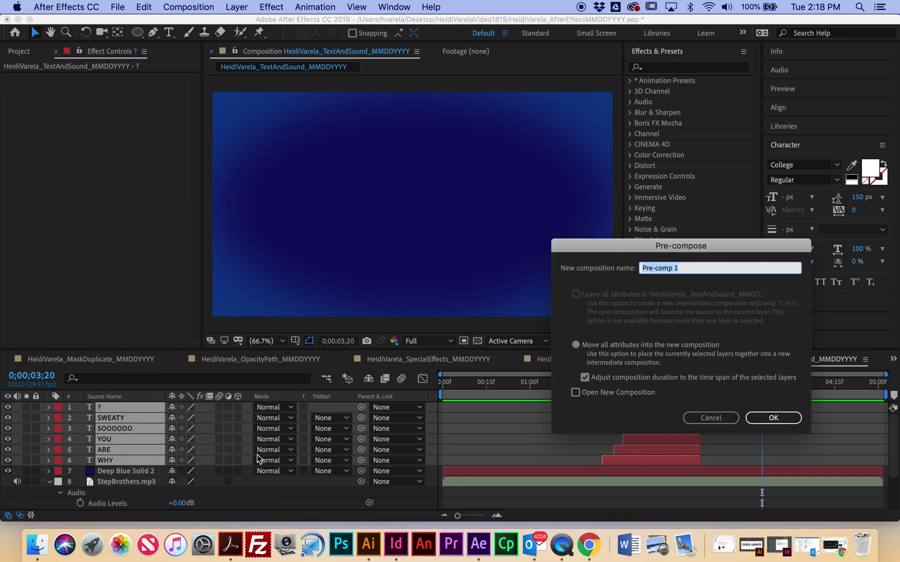
{"action": "type", "text": "Dale"}
{"action": "left_click", "coordinate": [774, 418]}
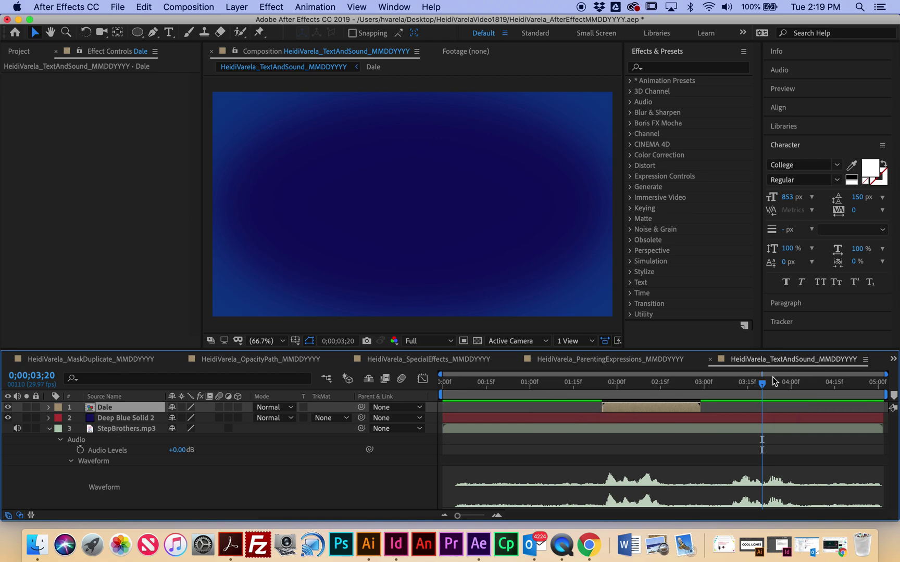
Scrub through the Dale precomp's animation and pick the Horizontal Type tool
{"action": "left_click_drag", "start_coordinate": [760, 390], "coordinate": [732, 462]}
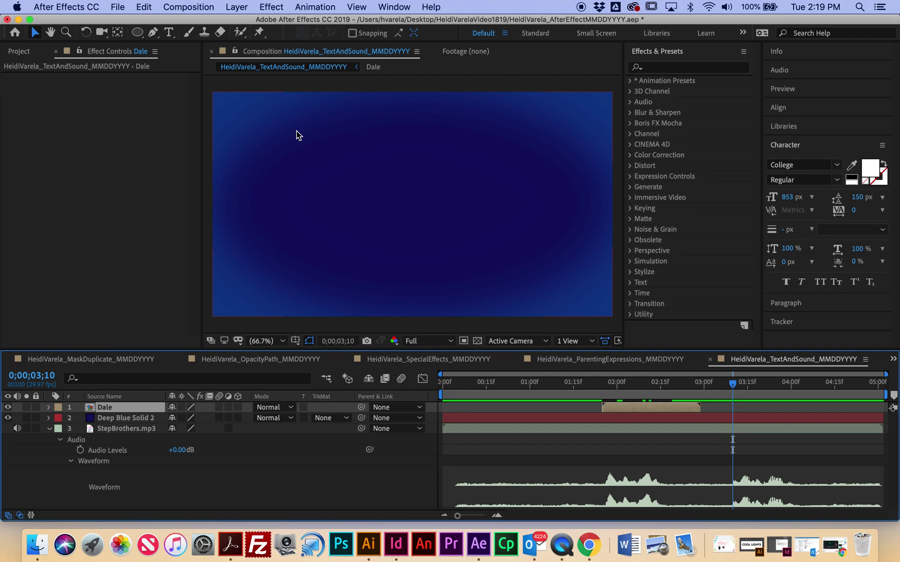
{"action": "left_click", "coordinate": [168, 32]}
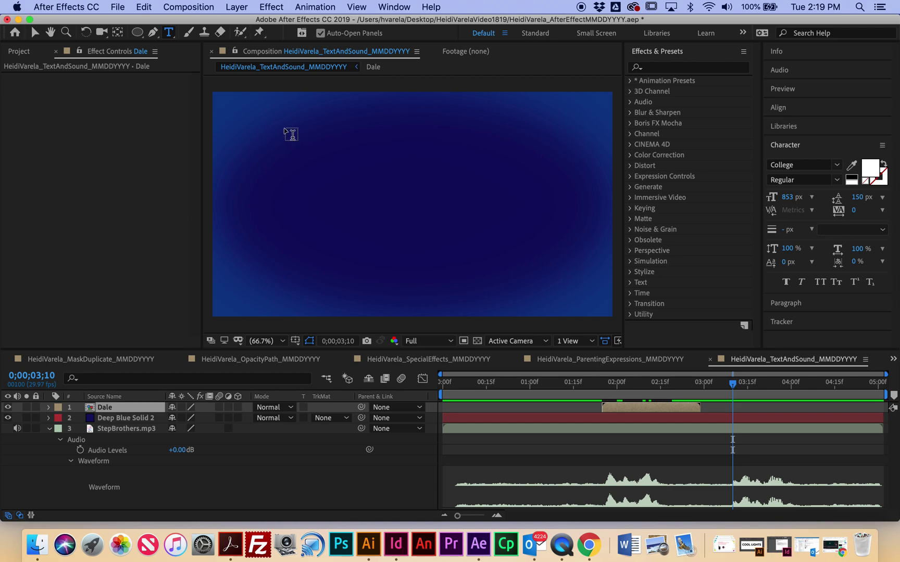
Type a tall I on the left of the frame and move a duplicate to its right
{"action": "left_click_drag", "start_coordinate": [284, 129], "coordinate": [349, 287]}
{"action": "type", "text": "I"}
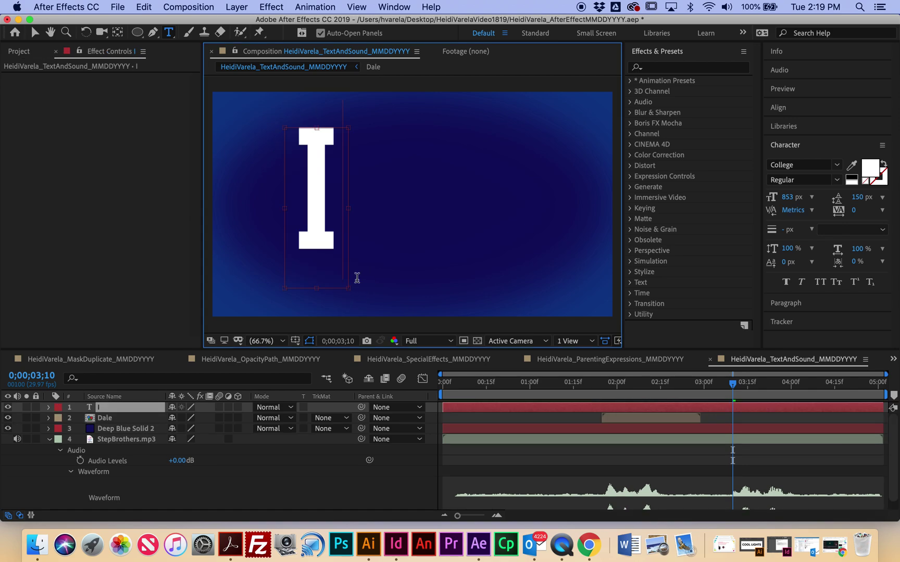
{"action": "left_click", "coordinate": [125, 412]}
{"action": "key", "text": "super+d"}
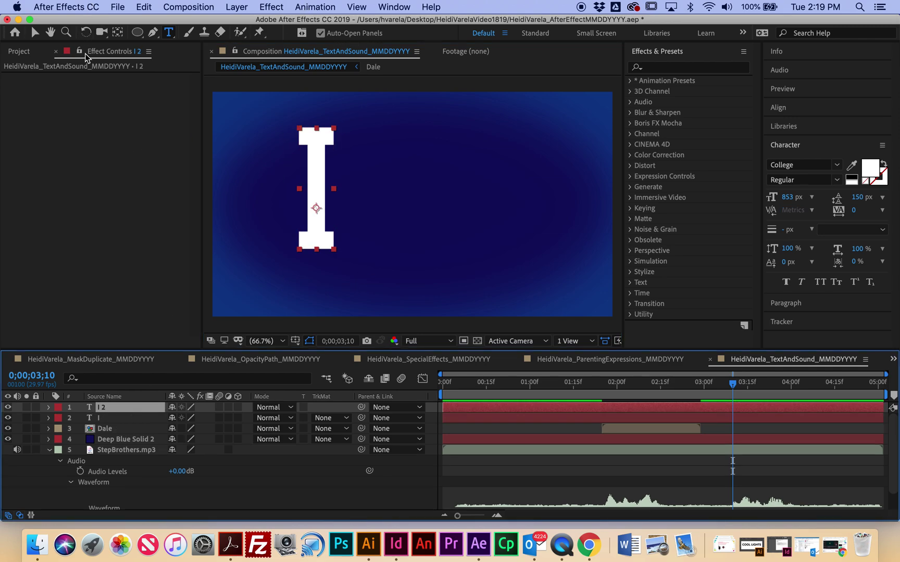
{"action": "left_click", "coordinate": [35, 33]}
{"action": "left_click_drag", "start_coordinate": [316, 179], "coordinate": [369, 180]}
Retype the copy as WAS on one line, sized to 298 px beside the I
{"action": "left_click", "coordinate": [168, 32]}
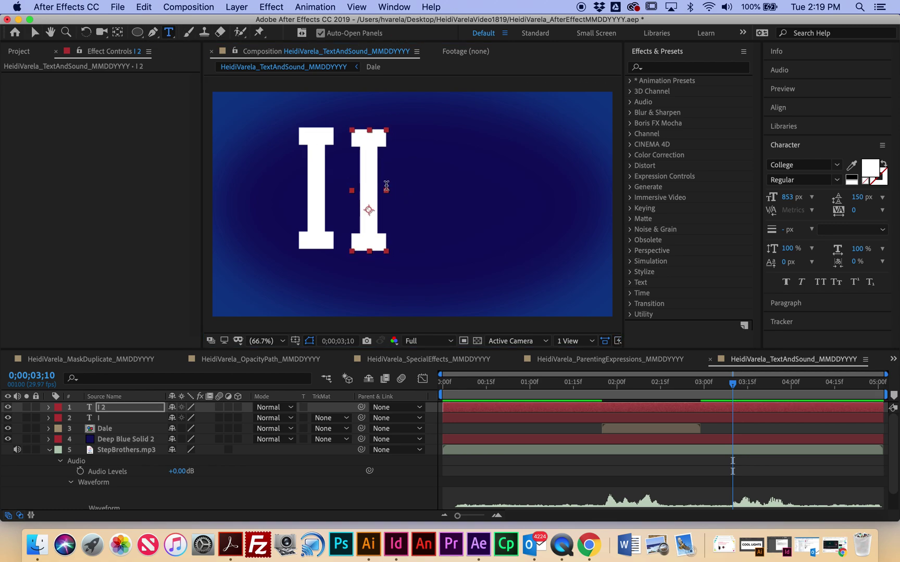
{"action": "left_click", "coordinate": [354, 177]}
{"action": "double_click", "coordinate": [352, 180]}
{"action": "type", "text": "WAS"}
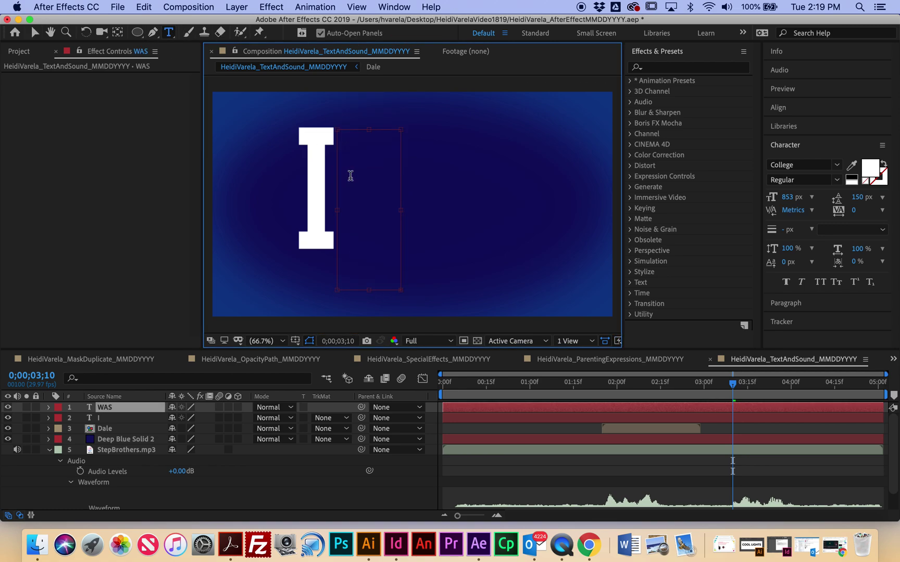
{"action": "left_click_drag", "start_coordinate": [568, 207], "coordinate": [697, 209]}
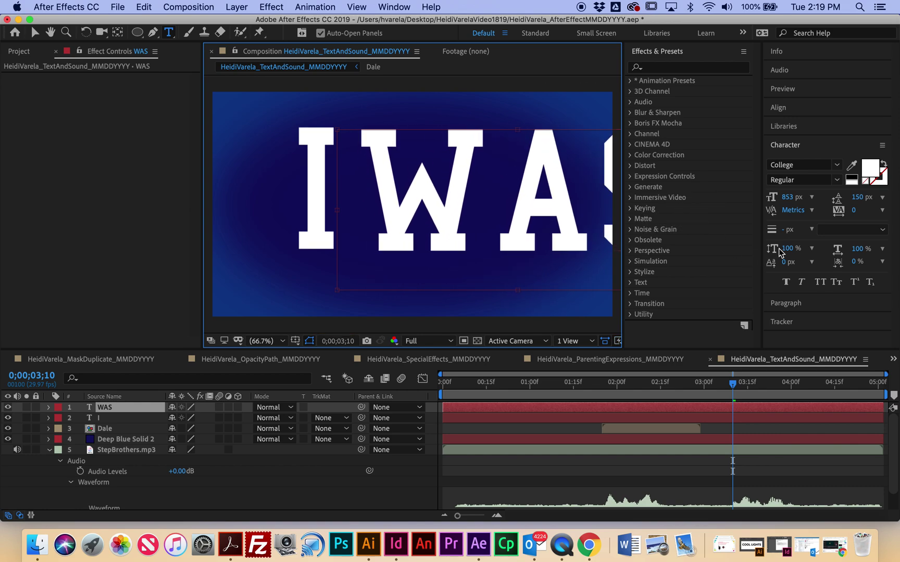
{"action": "left_click", "coordinate": [36, 34]}
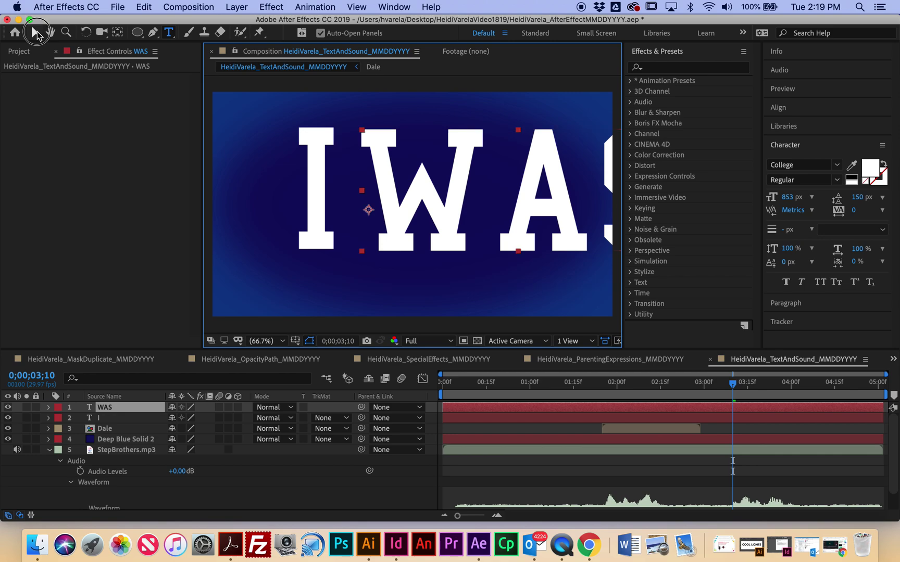
{"action": "left_click_drag", "start_coordinate": [787, 196], "coordinate": [489, 231]}
{"action": "left_click_drag", "start_coordinate": [540, 159], "coordinate": [423, 154]}
{"action": "left_click_drag", "start_coordinate": [787, 202], "coordinate": [779, 197]}
{"action": "left_click_drag", "start_coordinate": [426, 169], "coordinate": [426, 164]}
Duplicate WAS below itself, retype it as WATCHING, and place it beside the I
{"action": "key", "text": "super+d"}
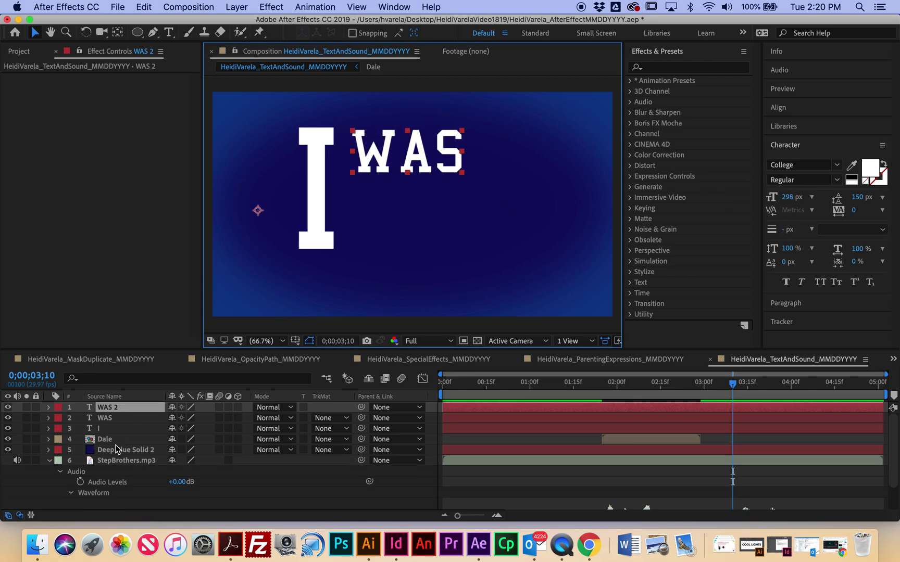
{"action": "left_click_drag", "start_coordinate": [378, 163], "coordinate": [382, 213]}
{"action": "left_click", "coordinate": [168, 33]}
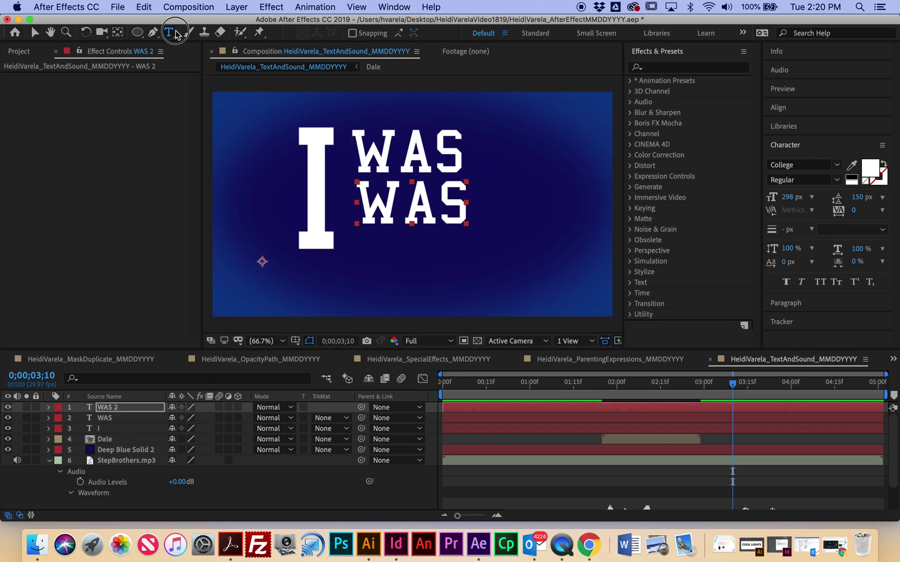
{"action": "left_click_drag", "start_coordinate": [462, 194], "coordinate": [441, 188]}
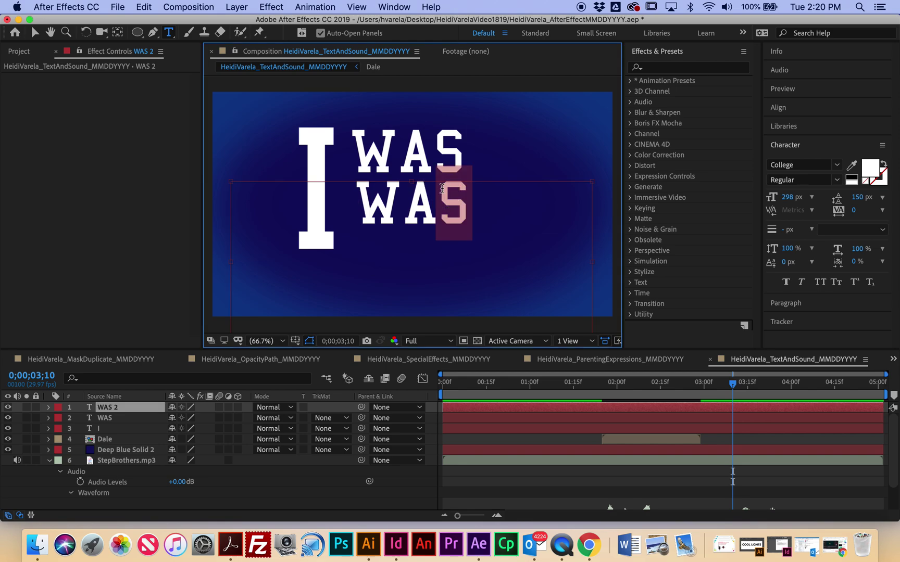
{"action": "type", "text": "TCHING"}
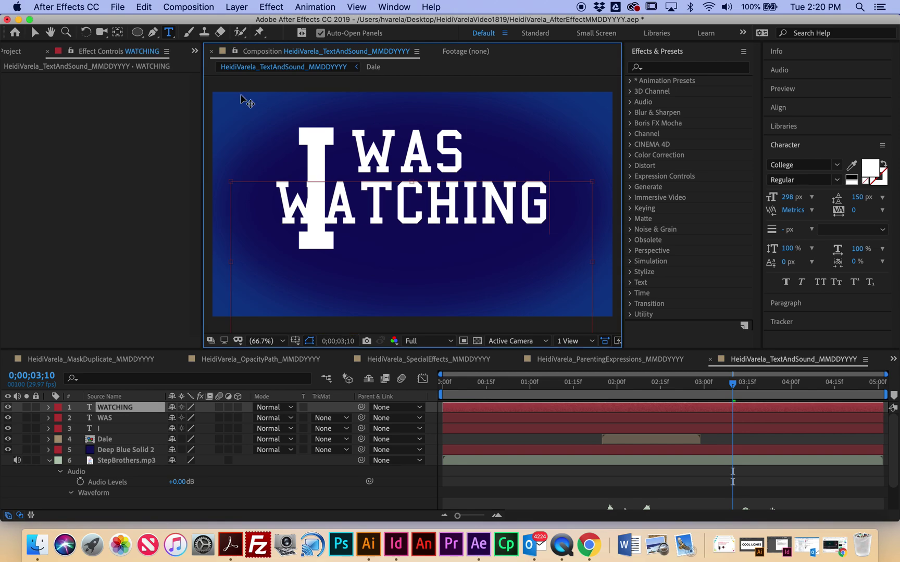
{"action": "left_click", "coordinate": [34, 32]}
{"action": "left_click_drag", "start_coordinate": [354, 209], "coordinate": [415, 235]}
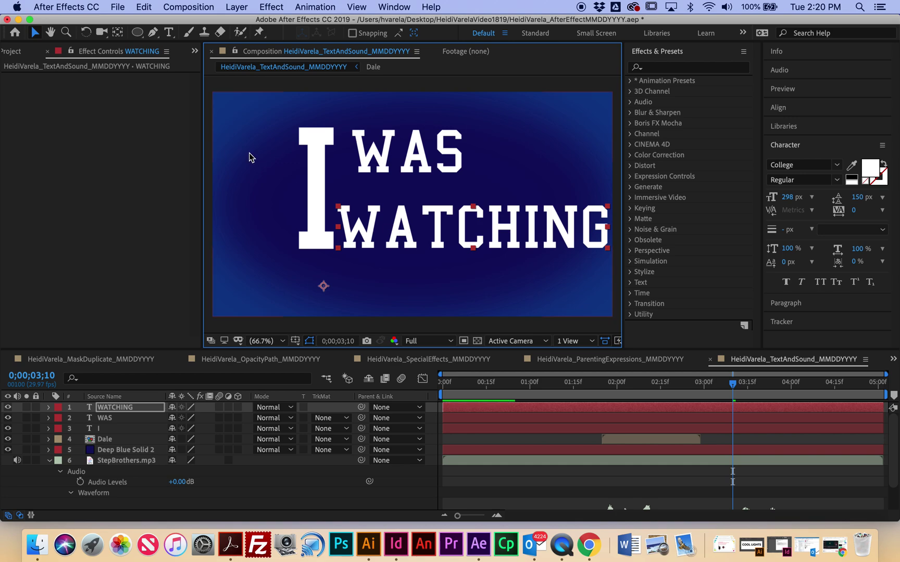
Move the I, WAS and WATCHING layers together left and down
{"action": "left_click", "coordinate": [140, 428], "text": "shift"}
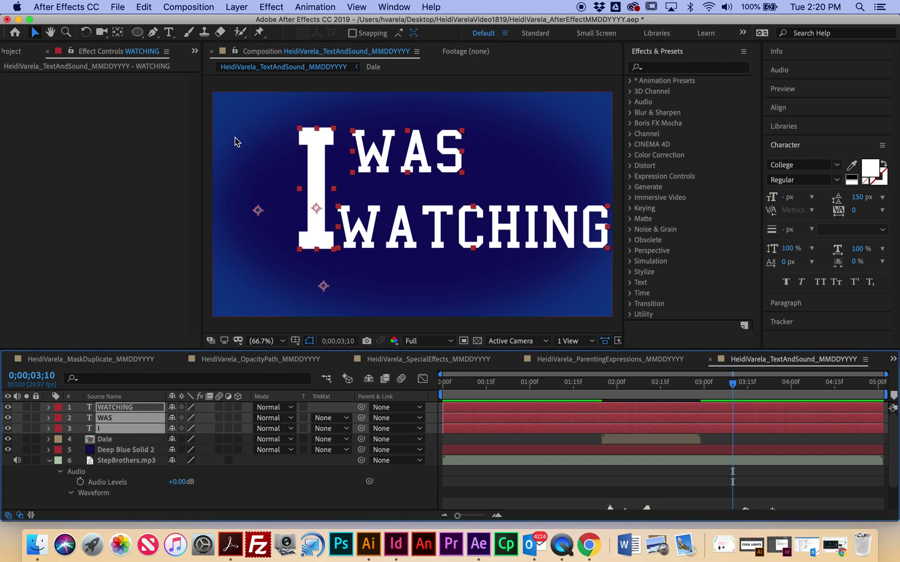
{"action": "left_click", "coordinate": [235, 142]}
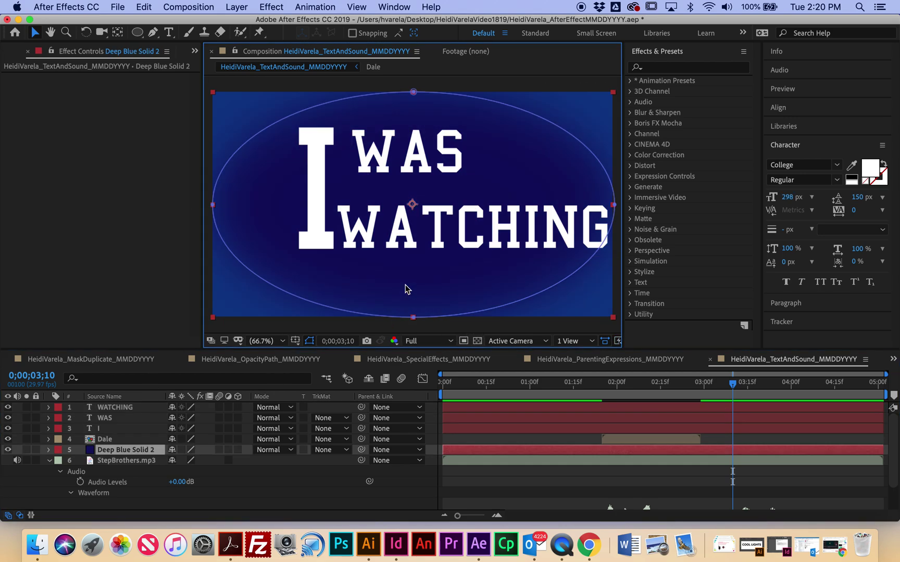
{"action": "left_click", "coordinate": [137, 428]}
{"action": "left_click", "coordinate": [136, 407], "text": "shift"}
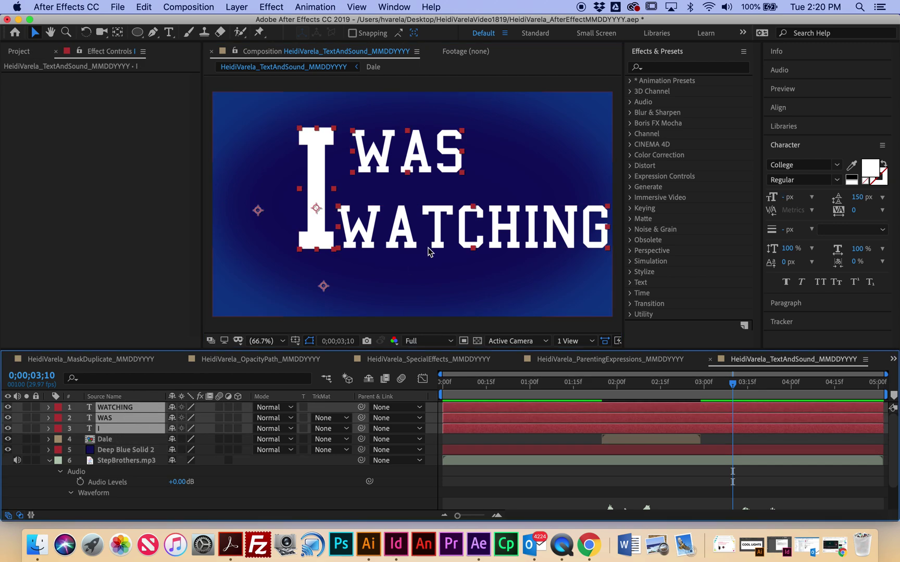
{"action": "left_click_drag", "start_coordinate": [437, 239], "coordinate": [409, 249]}
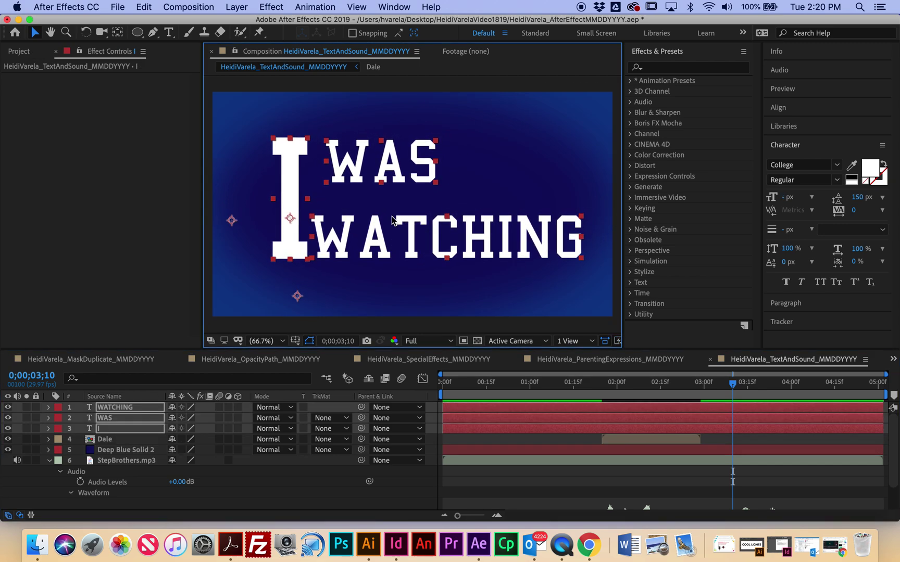
{"action": "left_click", "coordinate": [427, 311]}
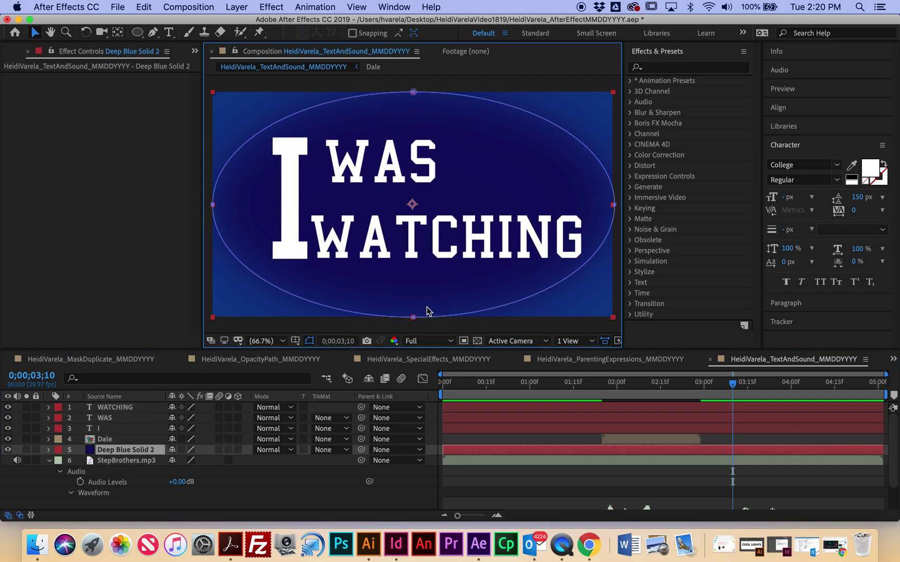
Shift WAS down-left and enlarge it to 497 px
{"action": "left_click", "coordinate": [134, 418]}
{"action": "left_click_drag", "start_coordinate": [395, 168], "coordinate": [375, 193]}
{"action": "left_click_drag", "start_coordinate": [787, 201], "coordinate": [463, 169]}
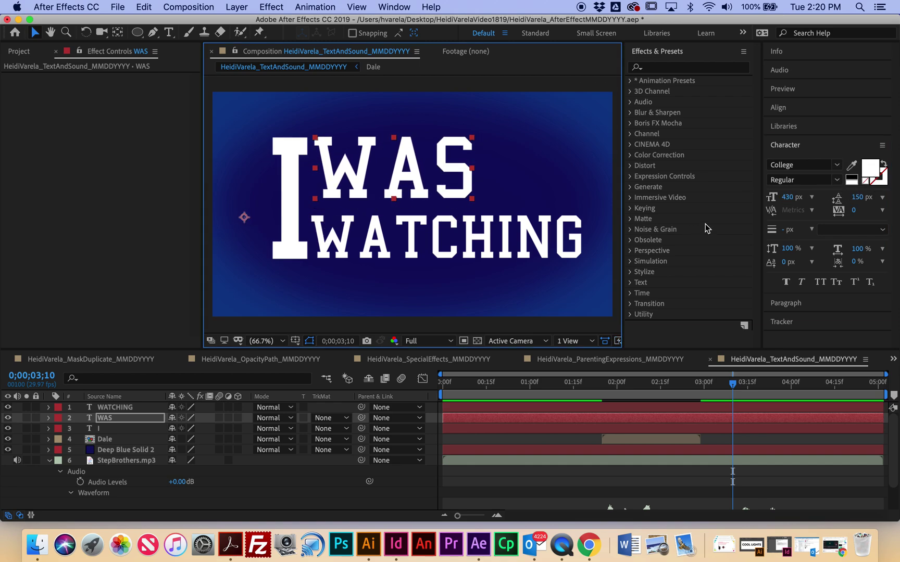
{"action": "left_click_drag", "start_coordinate": [781, 200], "coordinate": [826, 203]}
{"action": "left_click_drag", "start_coordinate": [464, 193], "coordinate": [474, 197]}
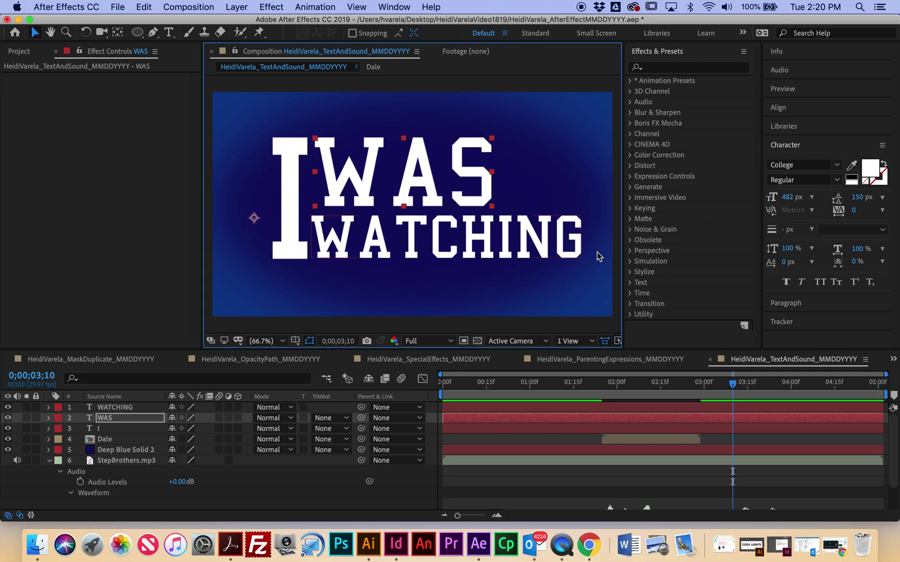
{"action": "left_click_drag", "start_coordinate": [783, 199], "coordinate": [801, 198]}
{"action": "left_click", "coordinate": [478, 203]}
{"action": "left_click_drag", "start_coordinate": [478, 203], "coordinate": [481, 204]}
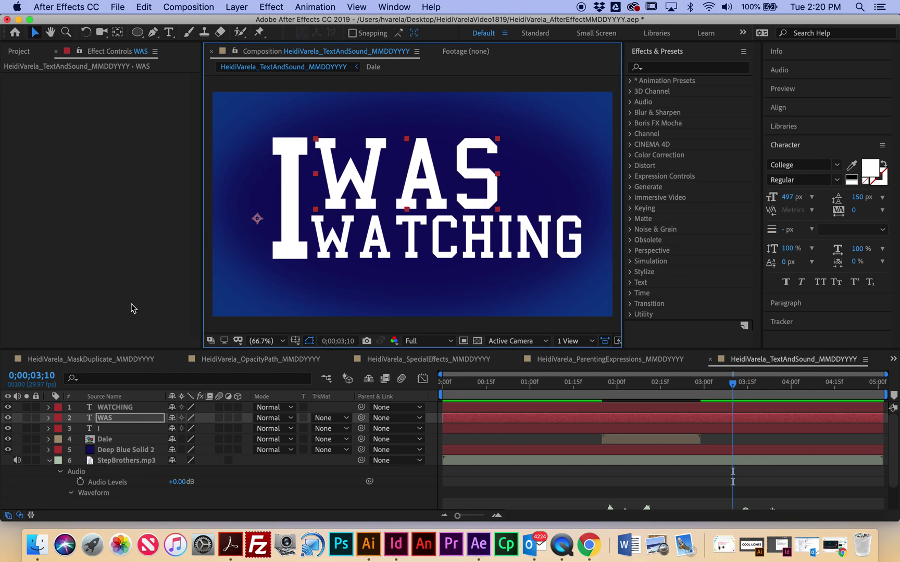
Duplicate WATCHING below the original and select the copy's text for replacing
{"action": "left_click", "coordinate": [143, 408]}
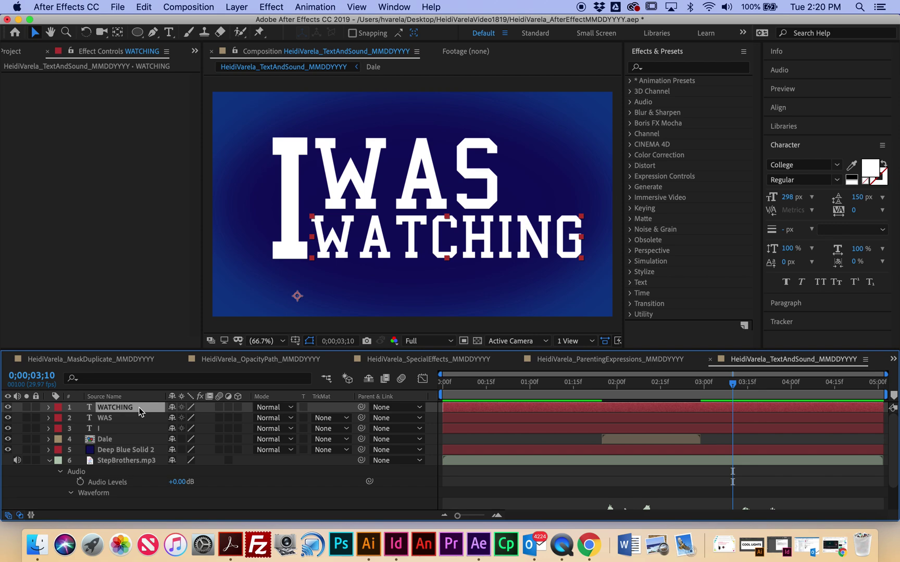
{"action": "key", "text": "super+d"}
{"action": "left_click_drag", "start_coordinate": [437, 244], "coordinate": [429, 288]}
{"action": "left_click", "coordinate": [168, 32]}
{"action": "left_click_drag", "start_coordinate": [572, 290], "coordinate": [305, 288]}
Retype the copy as COPS, move it up over WATCHING, and adjust its anchor point
{"action": "type", "text": "COPS"}
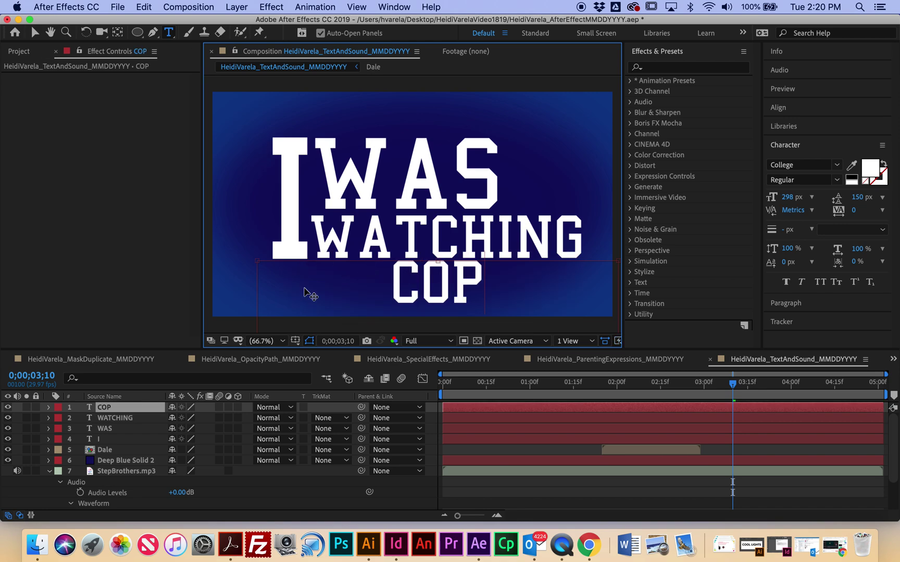
{"action": "left_click", "coordinate": [34, 32]}
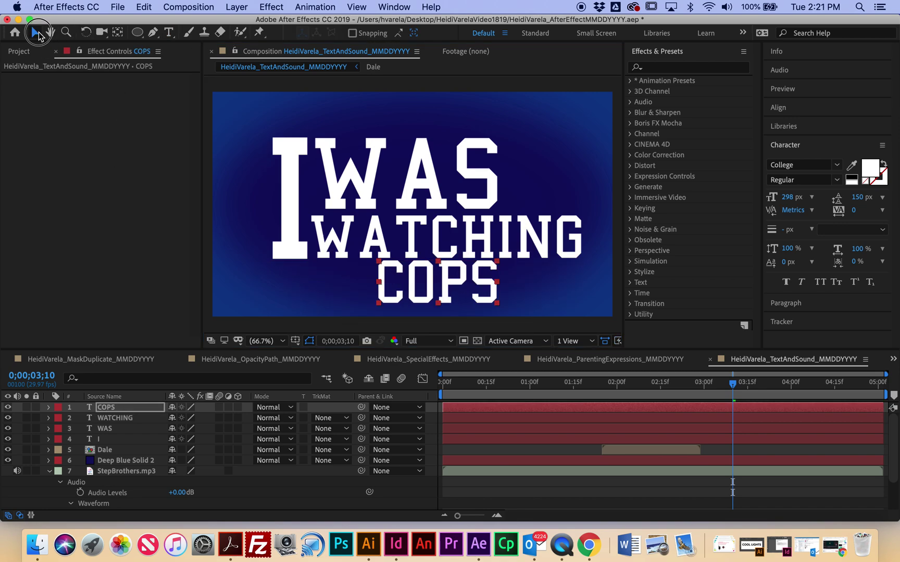
{"action": "left_click_drag", "start_coordinate": [456, 291], "coordinate": [523, 155]}
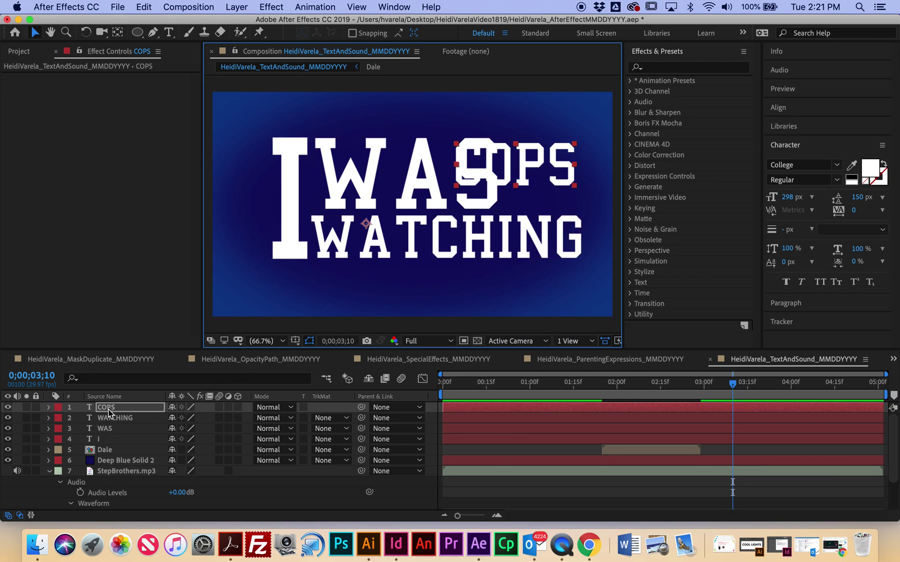
{"action": "key", "text": "a"}
{"action": "left_click_drag", "start_coordinate": [175, 423], "coordinate": [586, 408]}
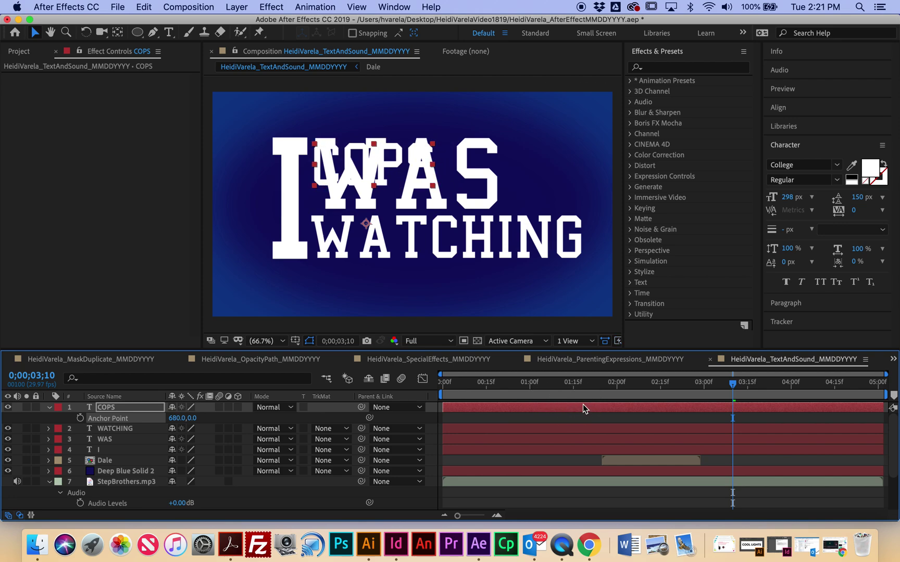
{"action": "left_click_drag", "start_coordinate": [194, 418], "coordinate": [52, 411]}
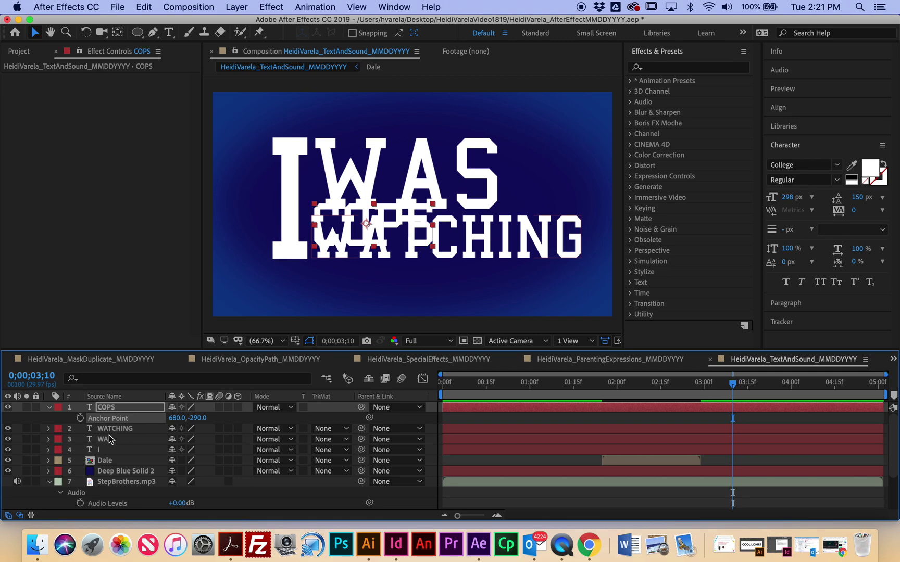
{"action": "left_click", "coordinate": [121, 411]}
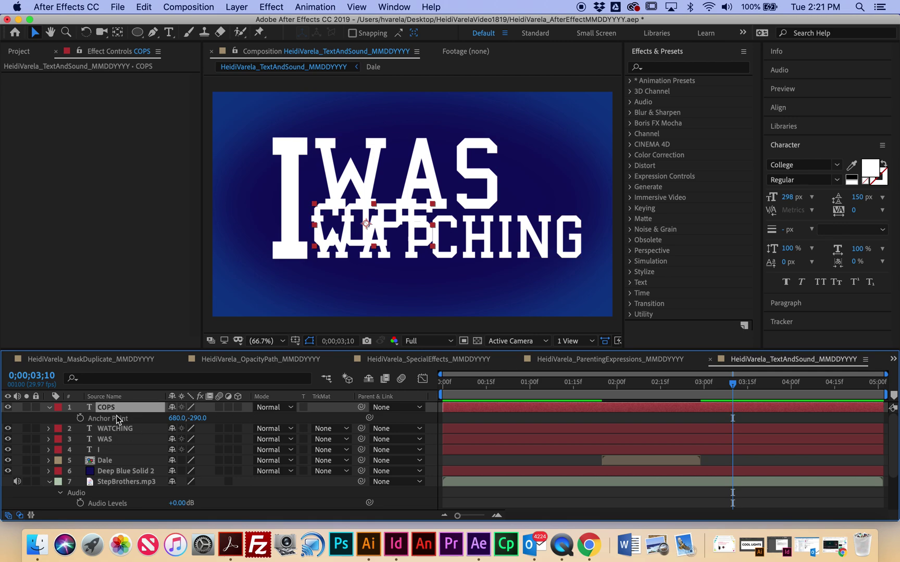
Rotate COPS to -90° so it reads upward, and move it beside WAS
{"action": "key", "text": "r"}
{"action": "left_click_drag", "start_coordinate": [190, 418], "coordinate": [298, 405]}
{"action": "left_click", "coordinate": [187, 418]}
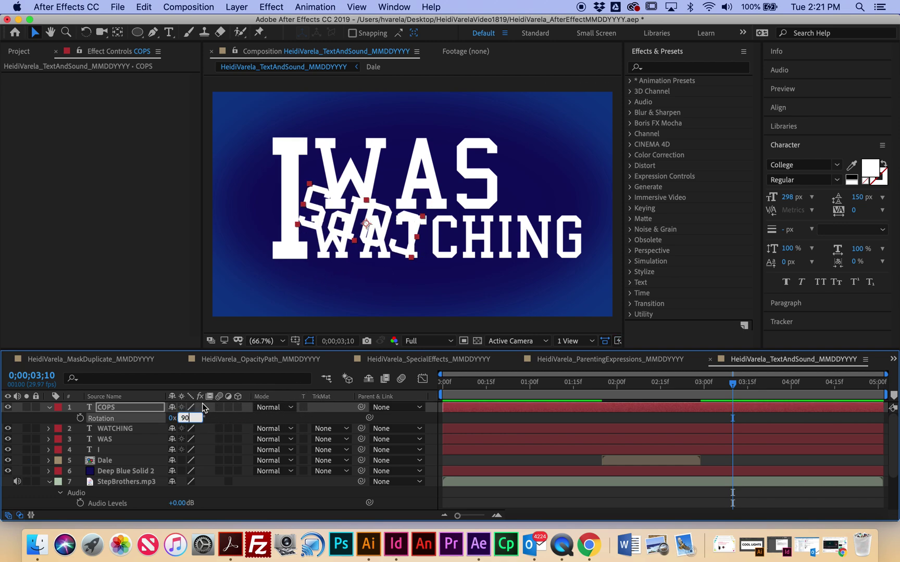
{"action": "type", "text": "90"}
{"action": "key", "text": "Return"}
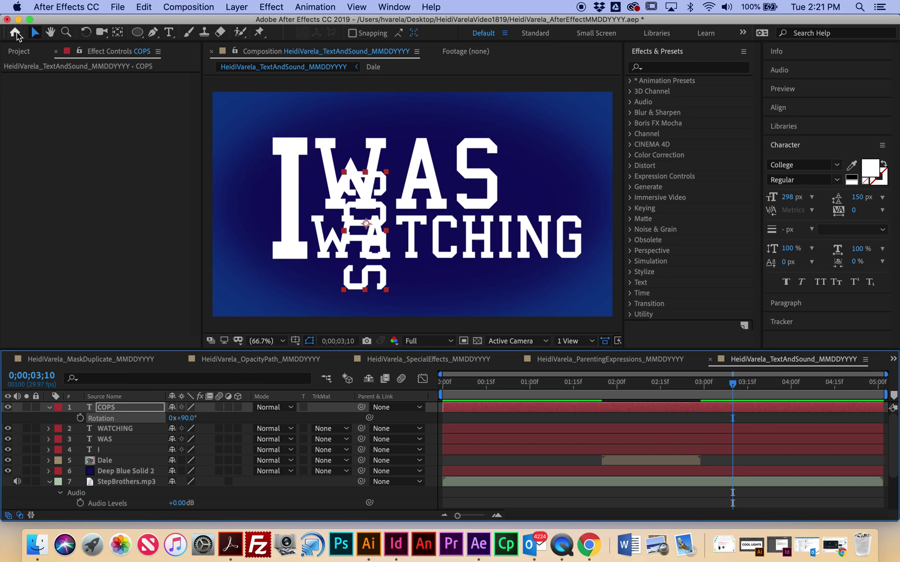
{"action": "left_click_drag", "start_coordinate": [370, 256], "coordinate": [534, 220]}
{"action": "left_click", "coordinate": [189, 418]}
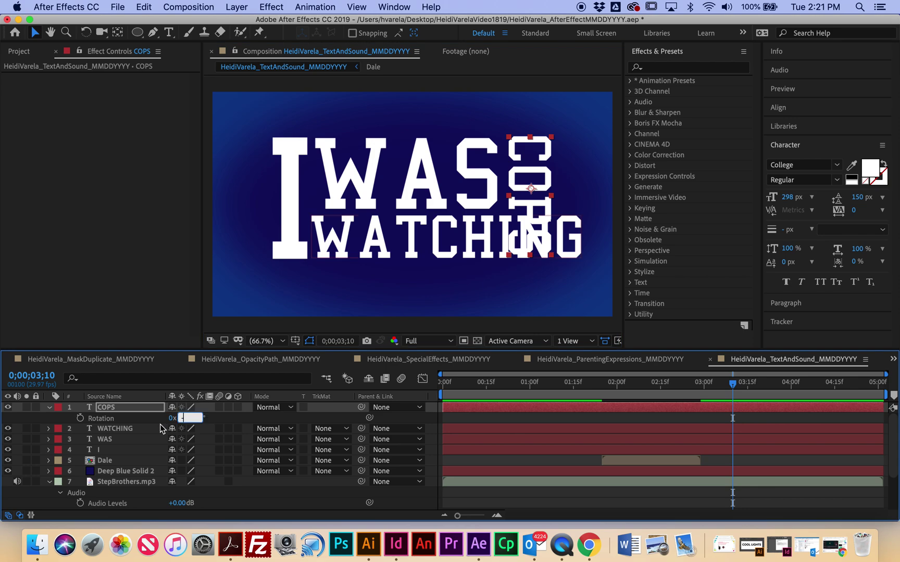
{"action": "key", "text": "Return"}
{"action": "left_click_drag", "start_coordinate": [543, 228], "coordinate": [540, 178]}
Shrink COPS to 174 px and position it beside WAS
{"action": "left_click_drag", "start_coordinate": [796, 201], "coordinate": [765, 198]}
{"action": "left_click_drag", "start_coordinate": [521, 172], "coordinate": [528, 202]}
{"action": "left_click", "coordinate": [509, 258]}
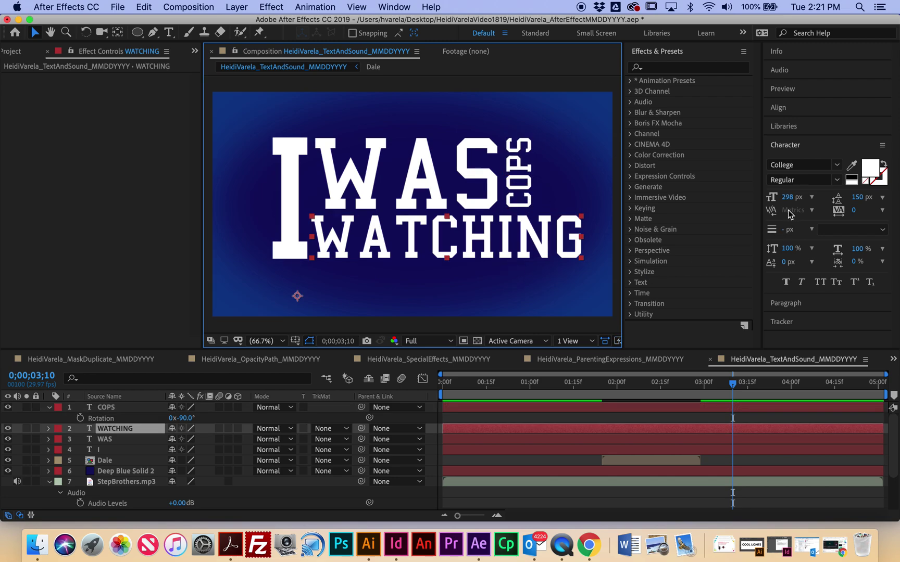
Shrink WATCHING to 258 px, enlarge COPS to 183 px, and nudge COPS, WAS and I
{"action": "left_click_drag", "start_coordinate": [786, 201], "coordinate": [770, 201]}
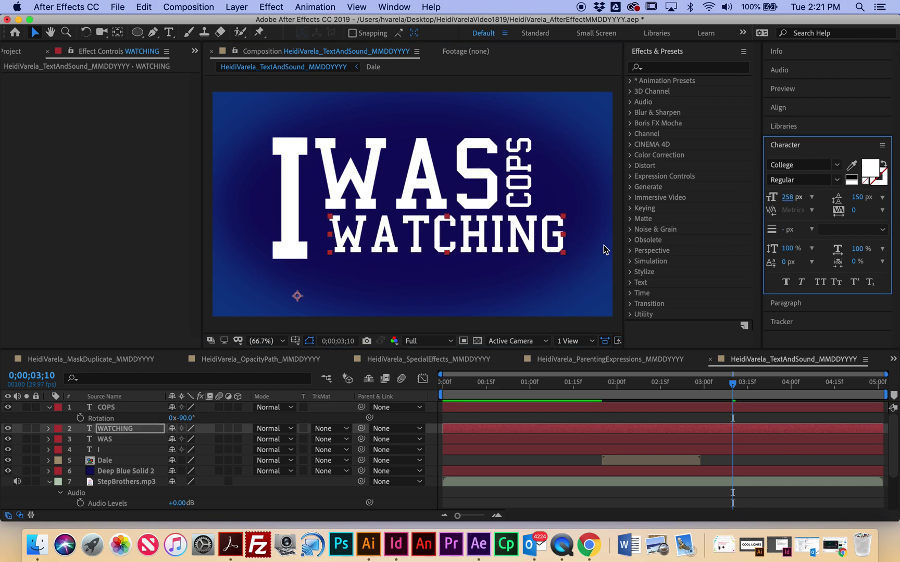
{"action": "left_click_drag", "start_coordinate": [511, 249], "coordinate": [505, 255]}
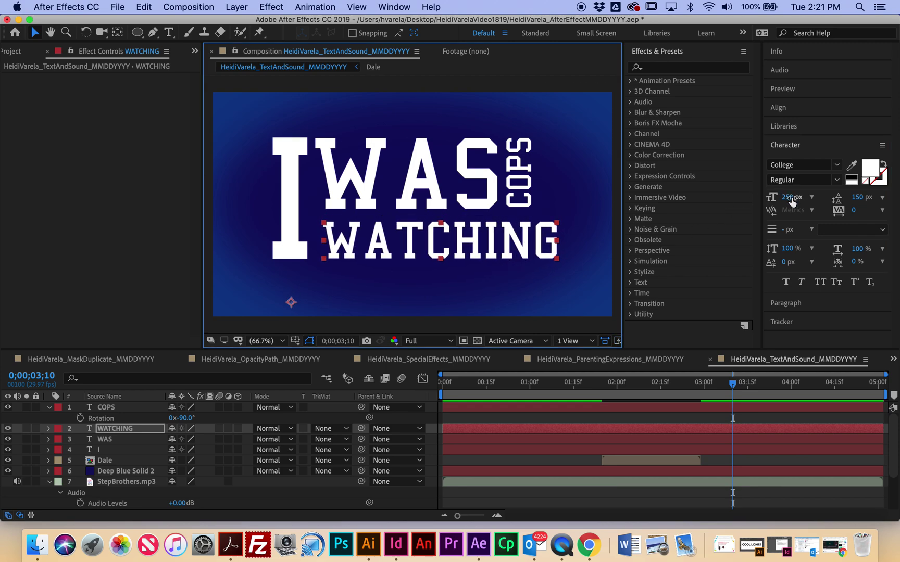
{"action": "left_click", "coordinate": [511, 209]}
{"action": "left_click_drag", "start_coordinate": [791, 202], "coordinate": [796, 202]}
{"action": "left_click_drag", "start_coordinate": [534, 205], "coordinate": [549, 205]}
{"action": "left_click", "coordinate": [493, 204]}
{"action": "left_click_drag", "start_coordinate": [494, 205], "coordinate": [505, 202]}
{"action": "left_click_drag", "start_coordinate": [295, 218], "coordinate": [300, 219]}
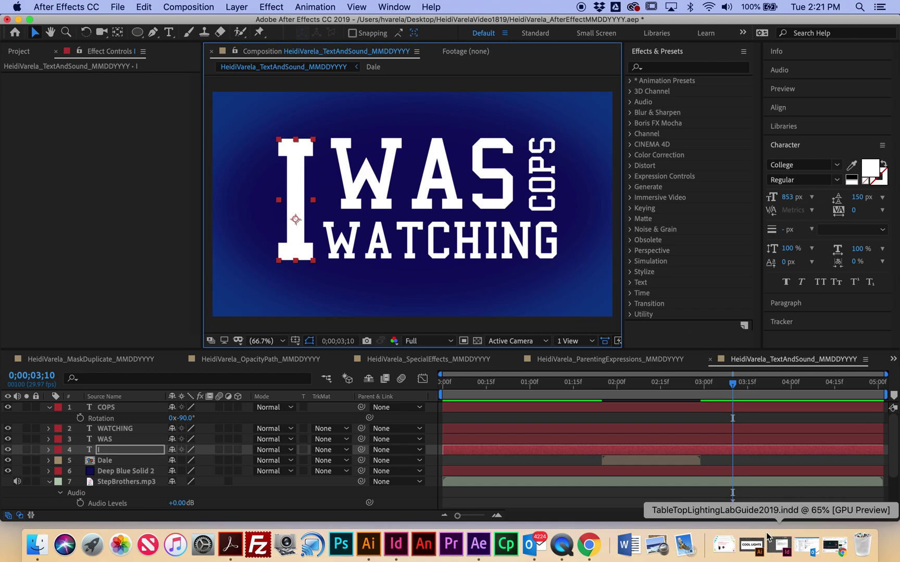
Trim the I, WAS, WATCHING and COPS layers to start at 0;00;03;09
{"action": "left_click", "coordinate": [50, 408]}
{"action": "key", "text": "l"}
{"action": "key", "text": "l"}
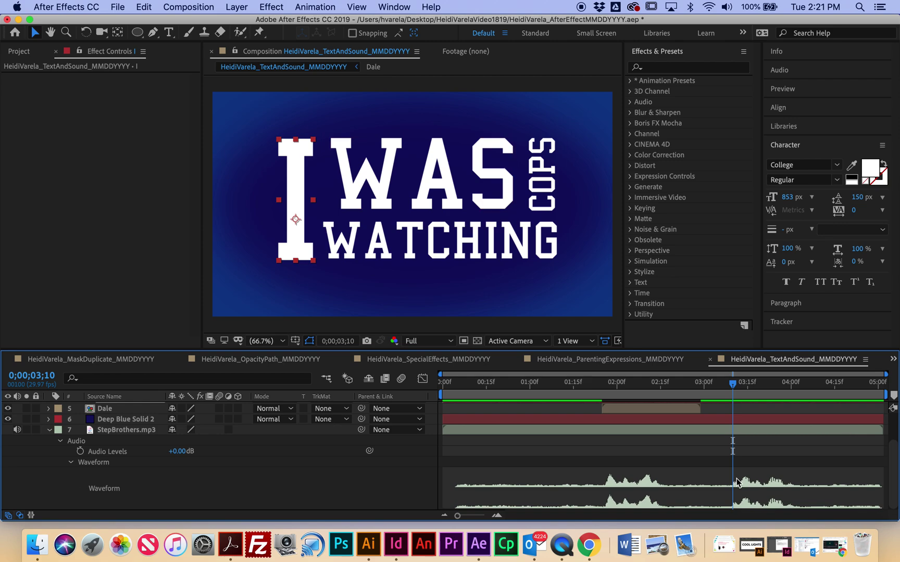
{"action": "left_click_drag", "start_coordinate": [733, 382], "coordinate": [730, 383]}
{"action": "scroll", "coordinate": [750, 440], "scroll_direction": "up", "scroll_amount": 2}
{"action": "key", "text": "Return"}
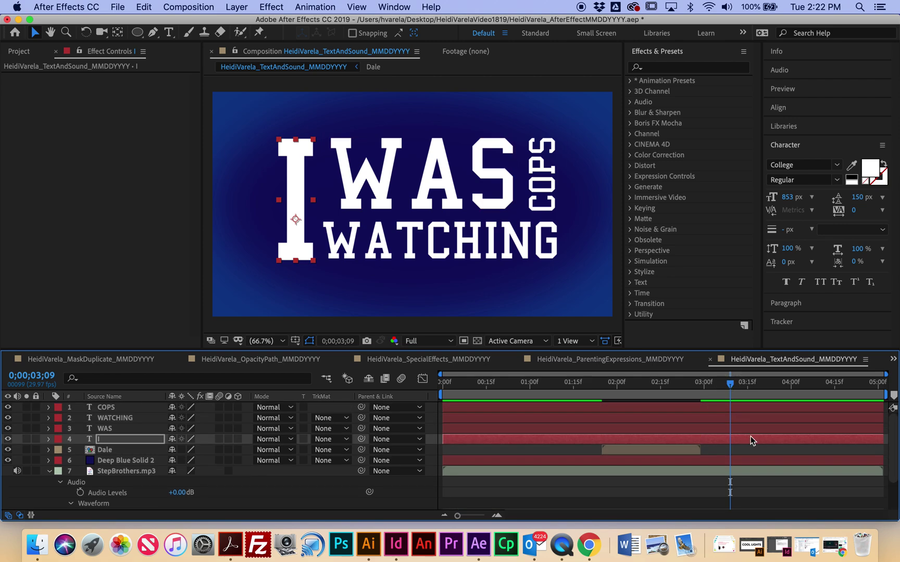
{"action": "left_click", "coordinate": [725, 426], "text": "shift"}
{"action": "left_click", "coordinate": [728, 417], "text": "shift"}
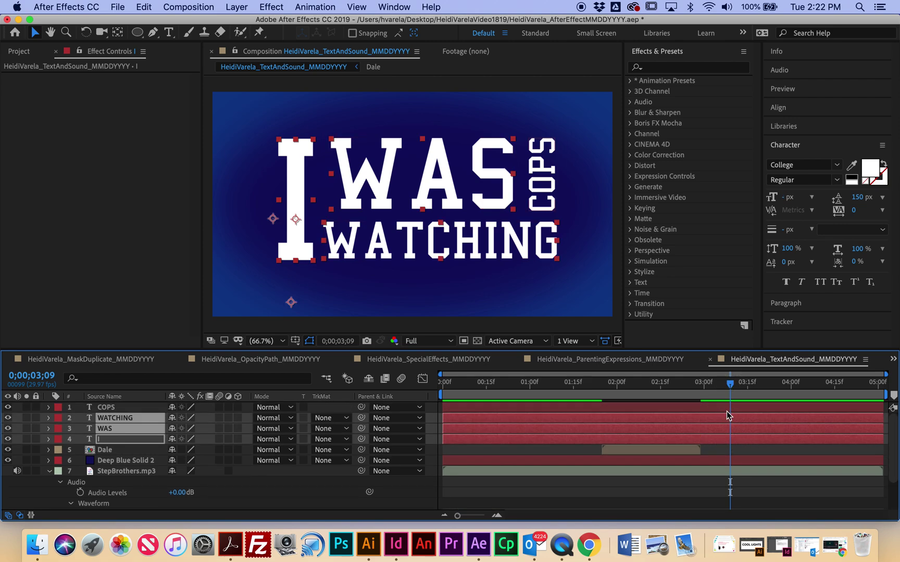
{"action": "left_click", "coordinate": [726, 411], "text": "shift"}
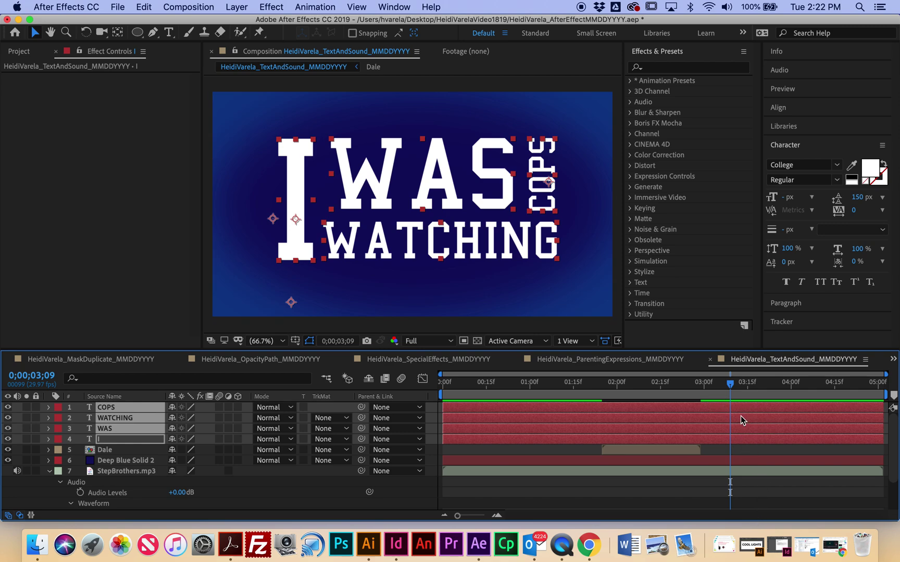
{"action": "key", "text": "alt+bracketleft"}
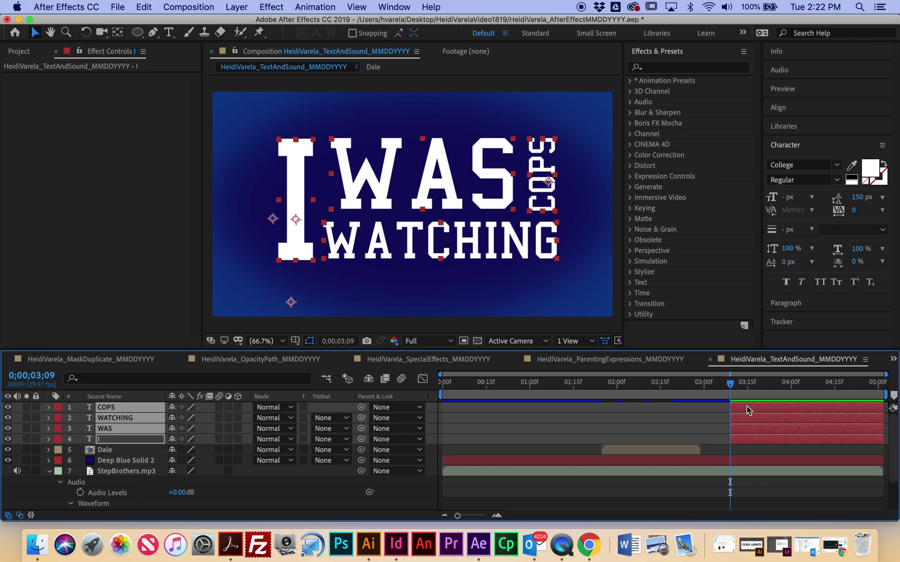
Scrub the timeline to check the words appear at 03;09, returning to 03;07
{"action": "left_click_drag", "start_coordinate": [780, 391], "coordinate": [738, 417]}
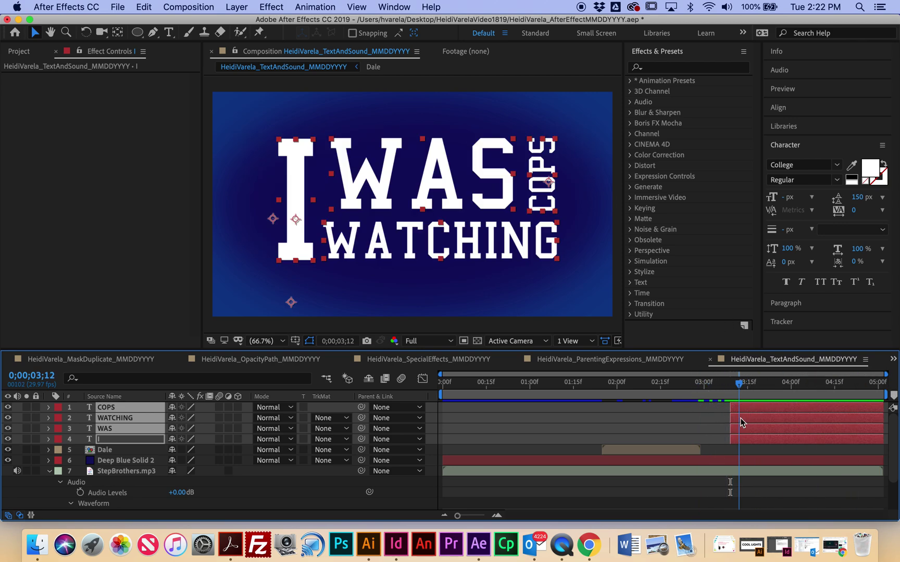
{"action": "scroll", "coordinate": [722, 472], "scroll_direction": "down", "scroll_amount": 2}
{"action": "scroll", "coordinate": [744, 437], "scroll_direction": "up", "scroll_amount": 2}
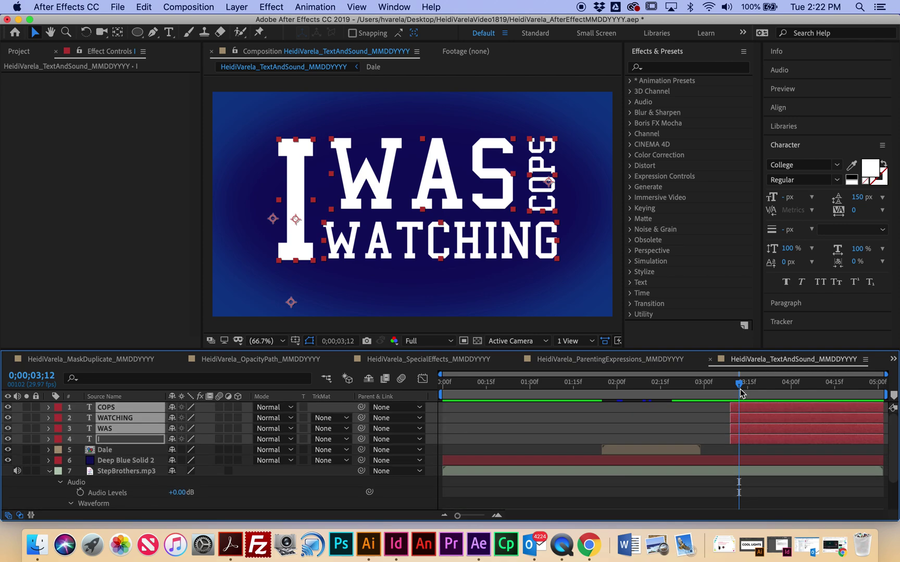
{"action": "left_click_drag", "start_coordinate": [738, 388], "coordinate": [726, 391]}
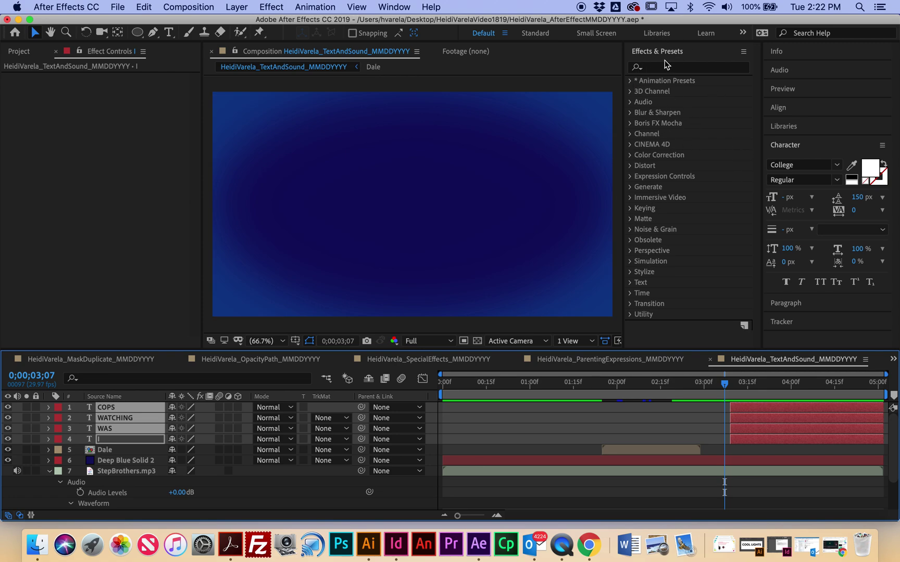
Select Fade Up Words under Animation Presets › Presets › Text › Animate In
{"action": "left_click", "coordinate": [630, 80]}
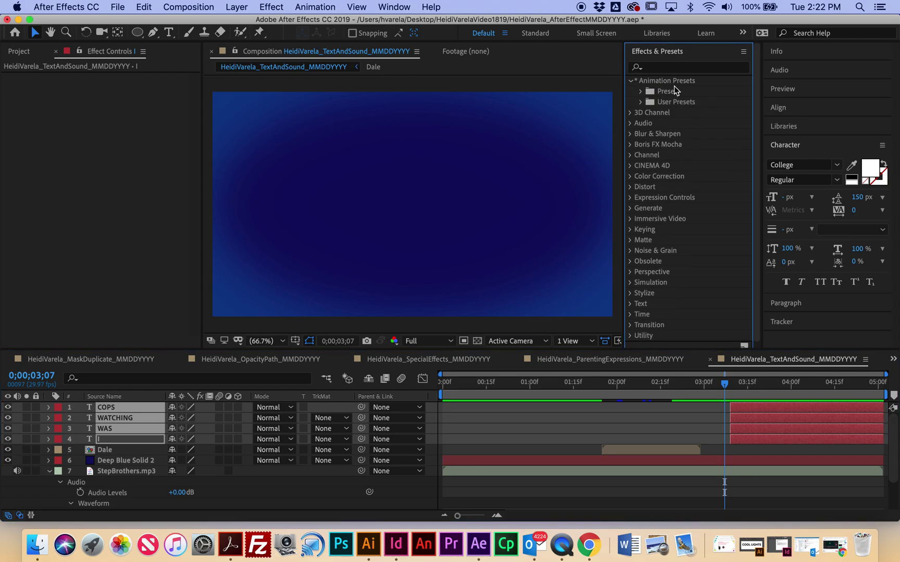
{"action": "left_click", "coordinate": [640, 92]}
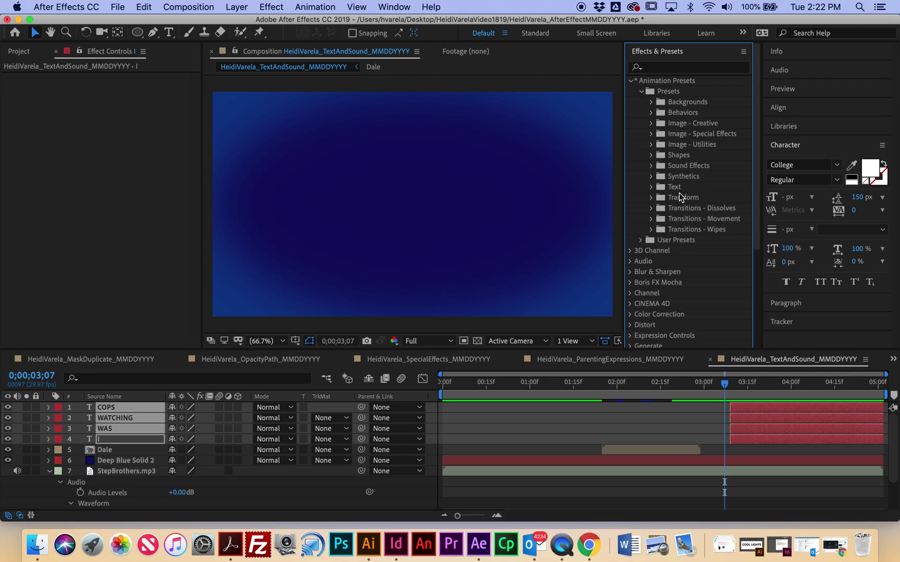
{"action": "left_click", "coordinate": [652, 187]}
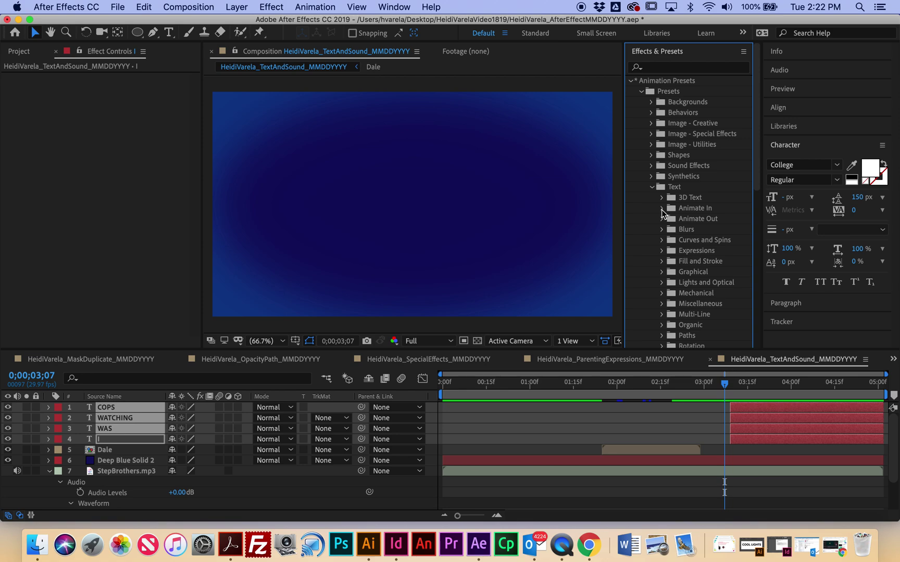
{"action": "left_click", "coordinate": [661, 208]}
{"action": "scroll", "coordinate": [717, 218], "scroll_direction": "down", "scroll_amount": 5}
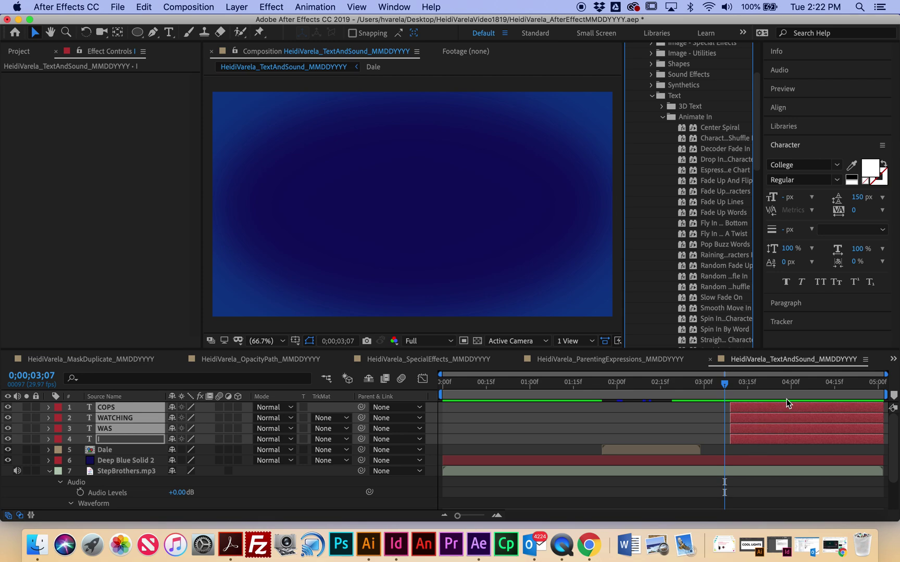
{"action": "scroll", "coordinate": [729, 274], "scroll_direction": "down", "scroll_amount": 10}
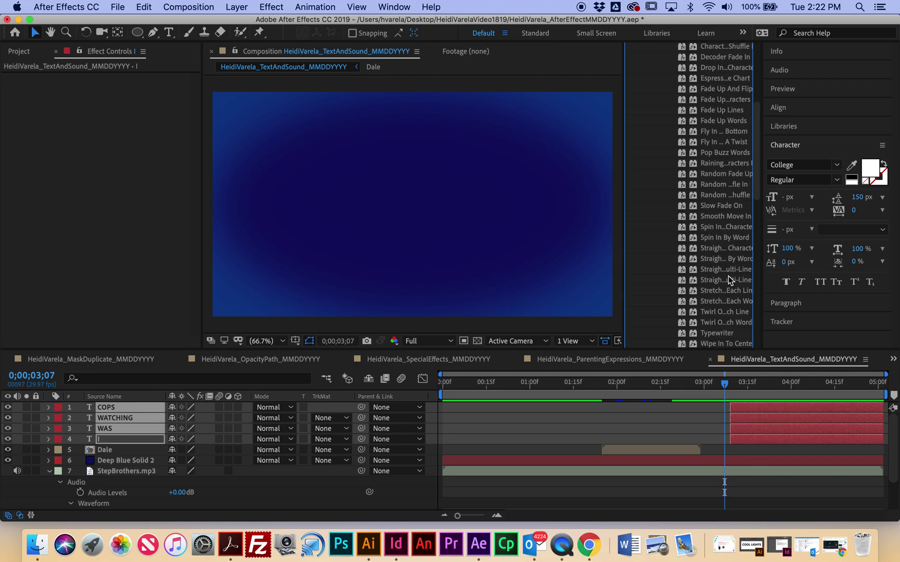
{"action": "scroll", "coordinate": [732, 278], "scroll_direction": "up", "scroll_amount": 6}
{"action": "scroll", "coordinate": [728, 278], "scroll_direction": "up", "scroll_amount": 8}
{"action": "scroll", "coordinate": [727, 277], "scroll_direction": "down", "scroll_amount": 4}
{"action": "left_click", "coordinate": [707, 214]}
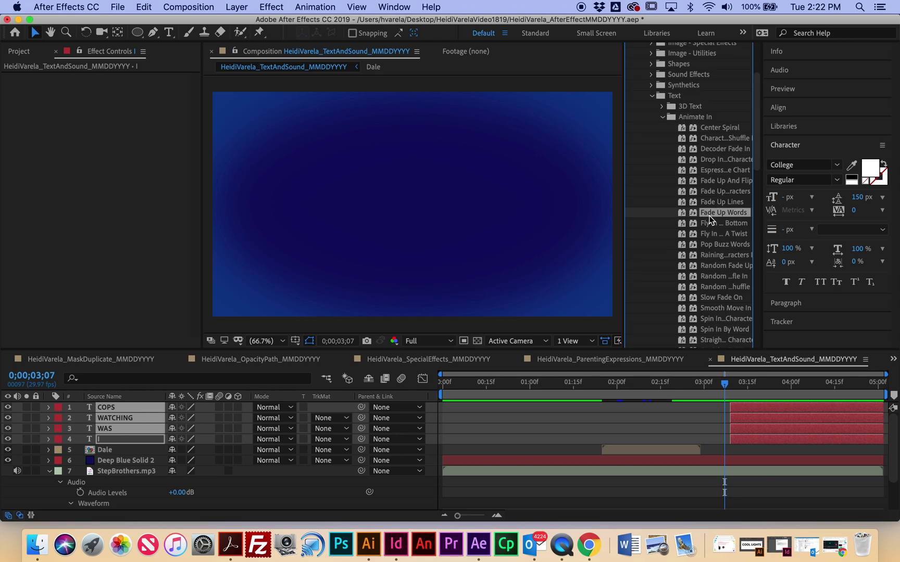
{"action": "left_click", "coordinate": [731, 389]}
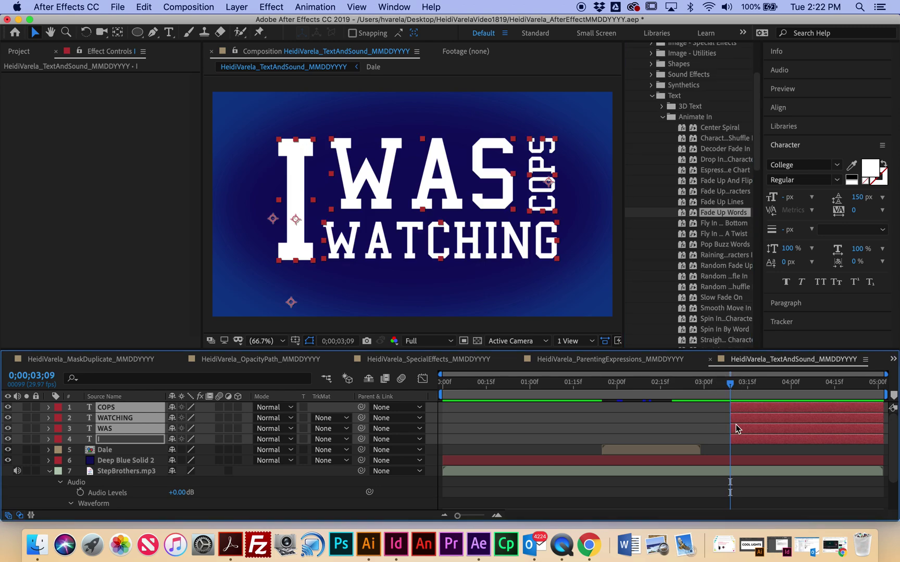
Apply Fade Up Words to the I layer and reveal its Range Selector Start values
{"action": "left_click_drag", "start_coordinate": [705, 216], "coordinate": [747, 438]}
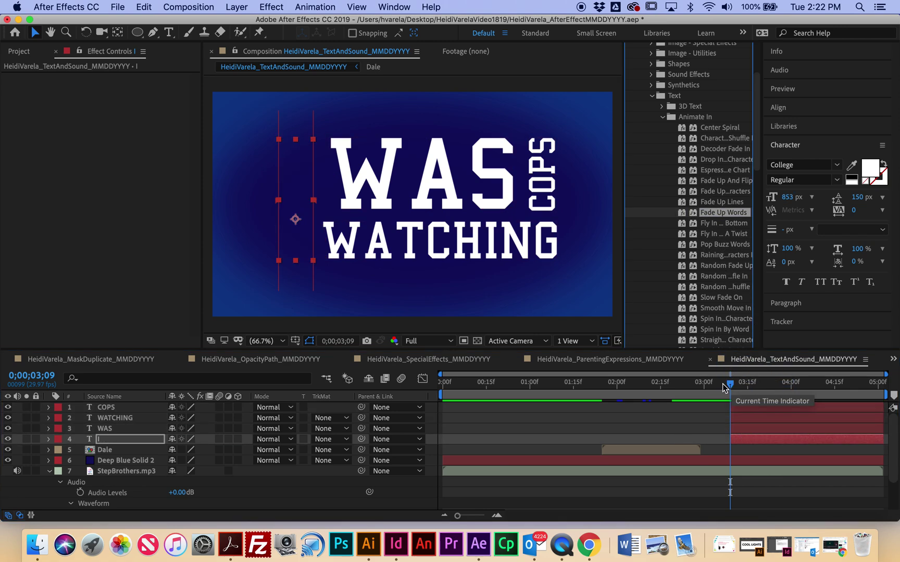
{"action": "left_click", "coordinate": [47, 440]}
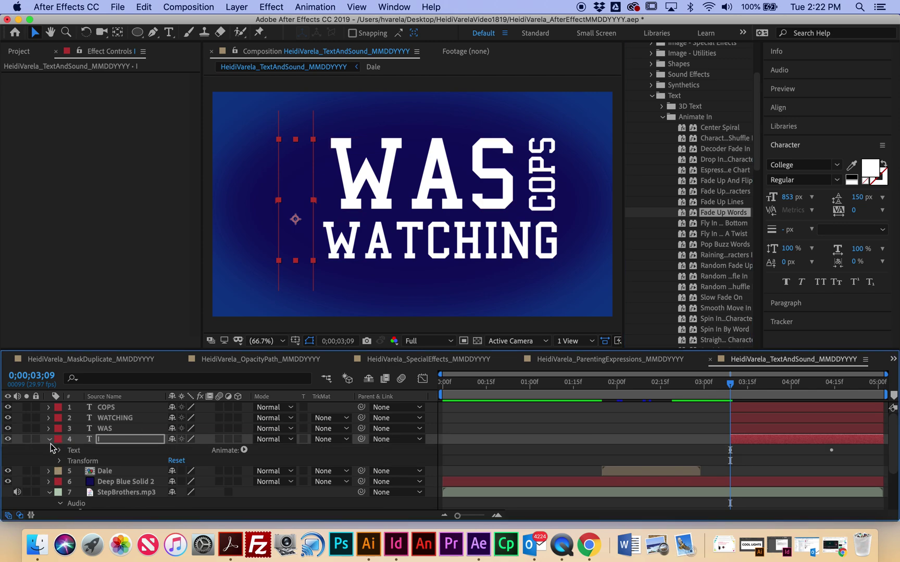
{"action": "left_click", "coordinate": [60, 451]}
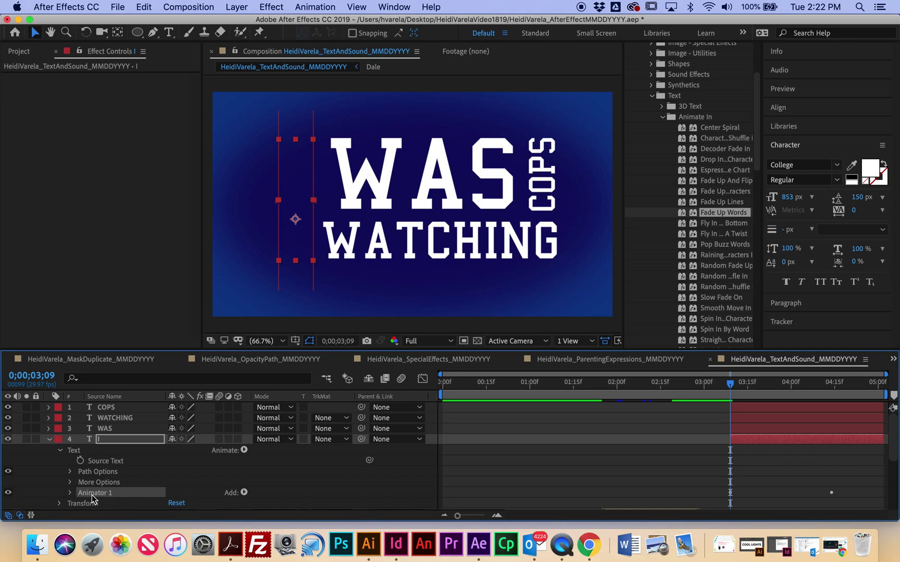
{"action": "left_click", "coordinate": [70, 493]}
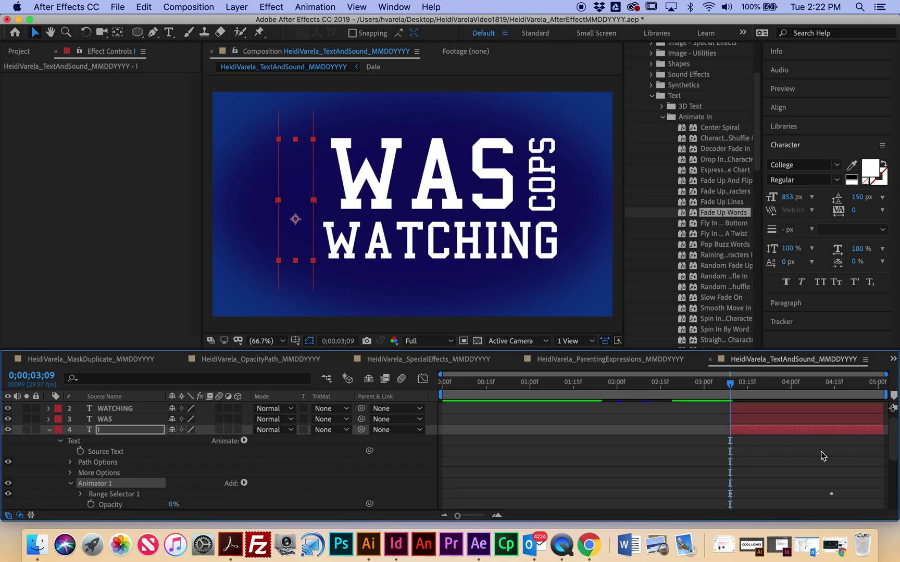
{"action": "left_click", "coordinate": [81, 494]}
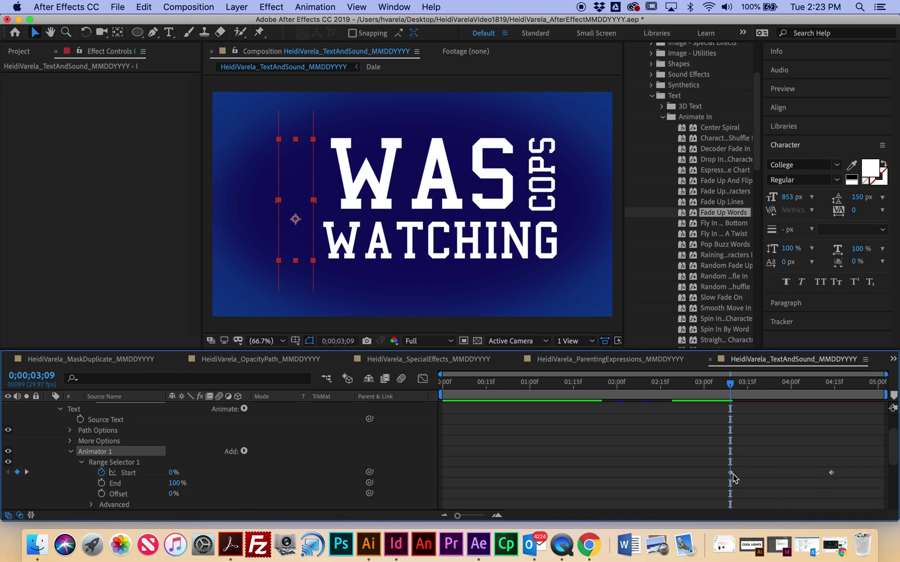
Move the I's Start keyframes to the current time so its fade begins there
{"action": "left_click_drag", "start_coordinate": [735, 390], "coordinate": [747, 452]}
{"action": "left_click_drag", "start_coordinate": [831, 474], "coordinate": [743, 476]}
{"action": "mouse_move", "coordinate": [740, 387]}
{"action": "left_mouse_down"}
{"action": "mouse_move", "coordinate": [712, 394]}
{"action": "mouse_move", "coordinate": [745, 403]}
{"action": "mouse_move", "coordinate": [724, 401]}
{"action": "mouse_move", "coordinate": [732, 401]}
{"action": "left_mouse_up"}
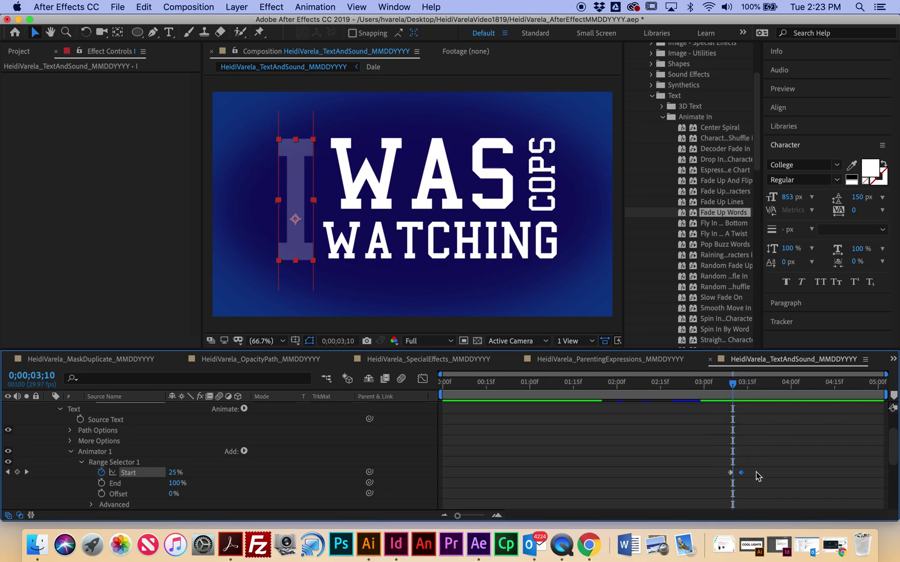
{"action": "mouse_move", "coordinate": [741, 473]}
{"action": "left_mouse_down"}
{"action": "mouse_move", "coordinate": [750, 474]}
{"action": "mouse_move", "coordinate": [735, 475]}
{"action": "left_mouse_up"}
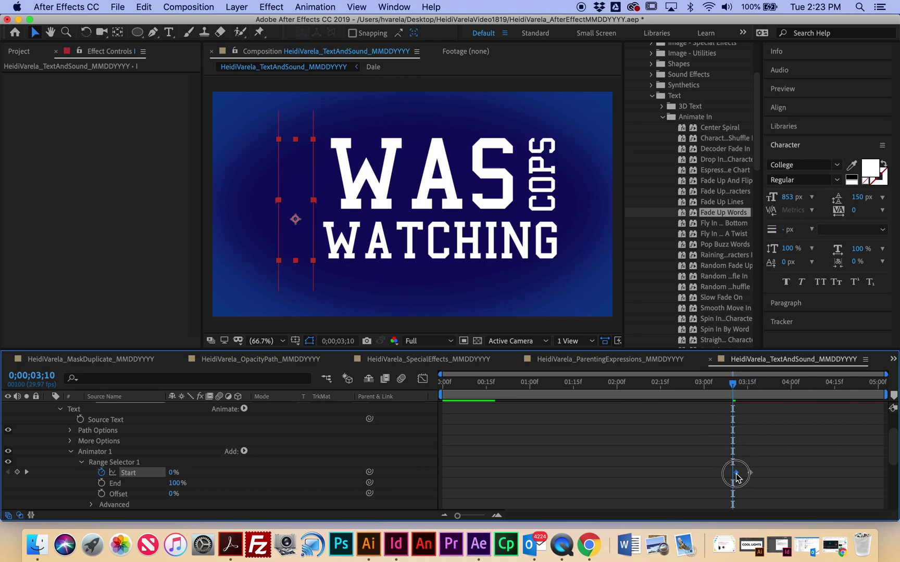
{"action": "left_click_drag", "start_coordinate": [736, 386], "coordinate": [750, 432]}
{"action": "key", "text": "Return"}
Slide the WATCHING and COPS layer bars later in the timeline
{"action": "left_click_drag", "start_coordinate": [751, 388], "coordinate": [770, 388]}
{"action": "left_click", "coordinate": [739, 419]}
{"action": "left_click_drag", "start_coordinate": [739, 419], "coordinate": [738, 396]}
Apply Fade Up Words to WAS and reveal its Range Selector Start keyframes
{"action": "left_click", "coordinate": [744, 429]}
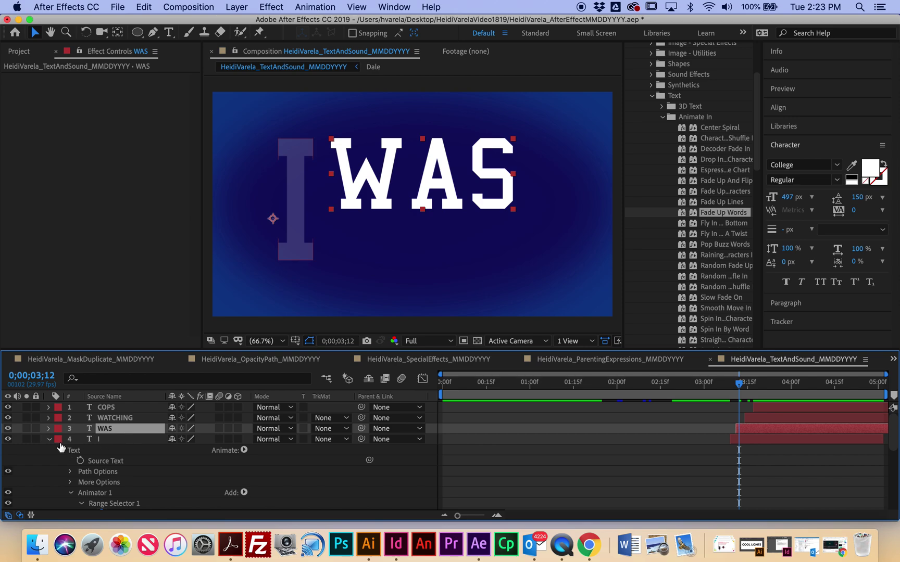
{"action": "left_click", "coordinate": [50, 440]}
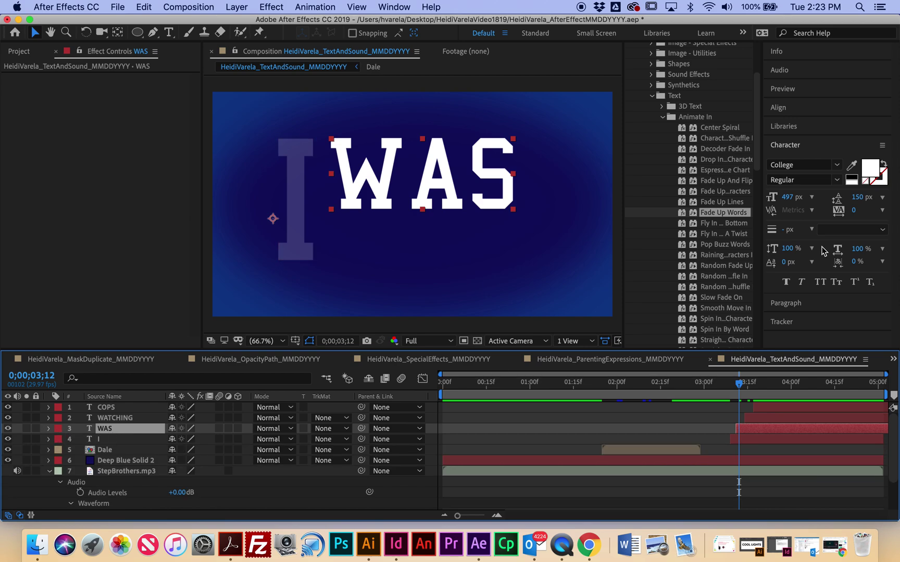
{"action": "left_click_drag", "start_coordinate": [719, 218], "coordinate": [756, 434]}
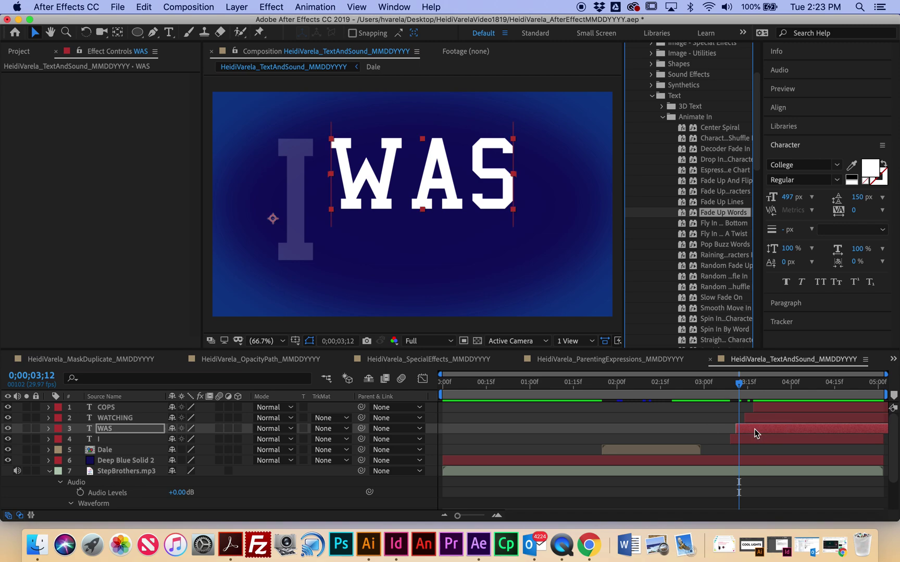
{"action": "left_click", "coordinate": [49, 429]}
{"action": "left_click", "coordinate": [60, 440]}
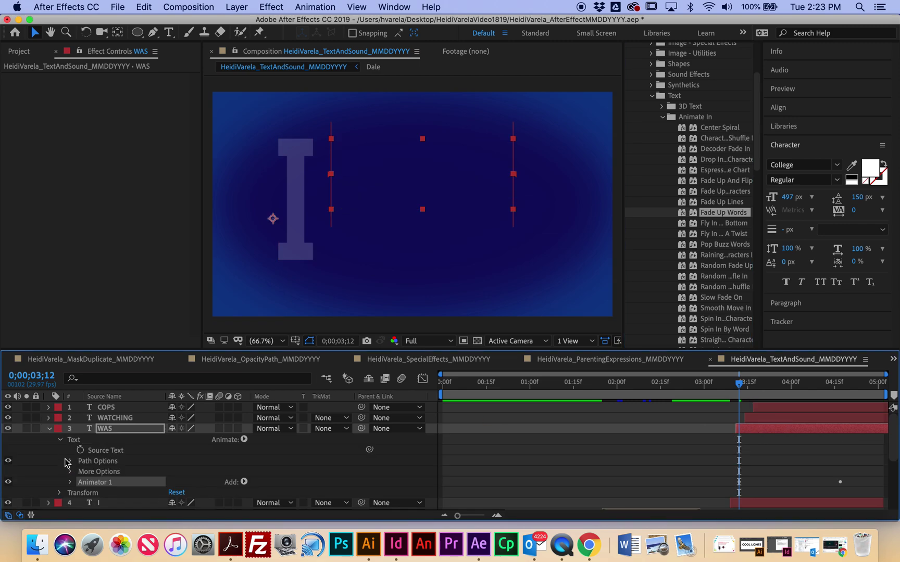
{"action": "left_click", "coordinate": [70, 482]}
{"action": "scroll", "coordinate": [78, 476], "scroll_direction": "down", "scroll_amount": 1}
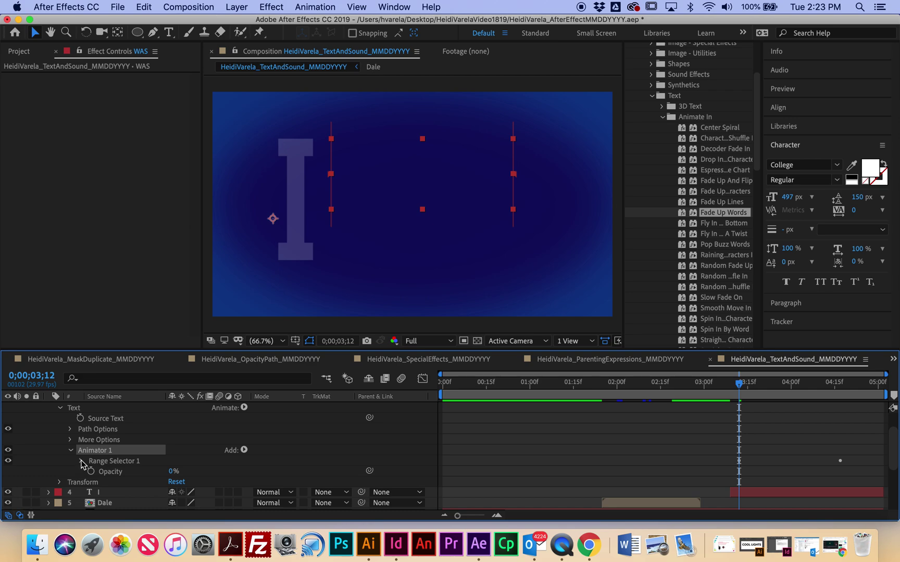
{"action": "left_click", "coordinate": [80, 461]}
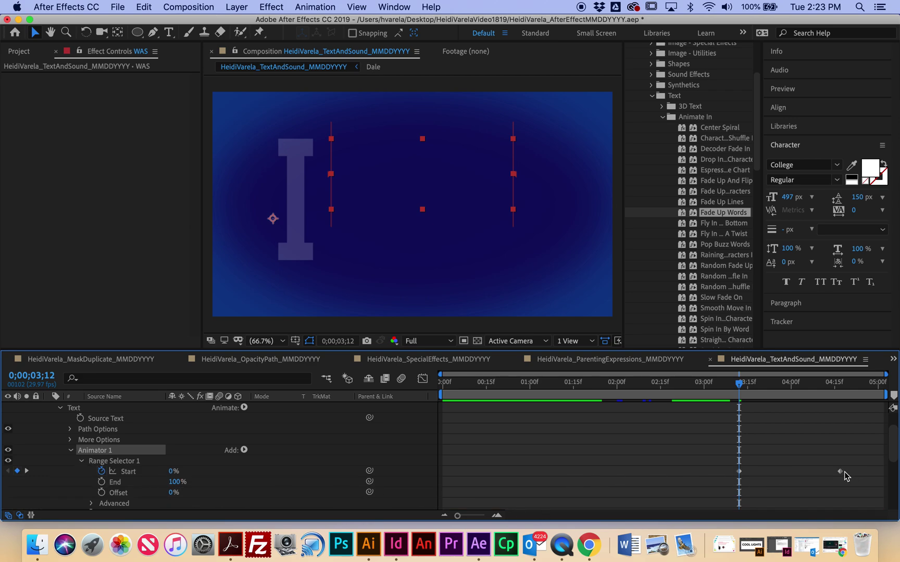
Move WAS's second Start keyframe earlier for a quick fade, then preview the sequence
{"action": "left_click_drag", "start_coordinate": [841, 476], "coordinate": [755, 475]}
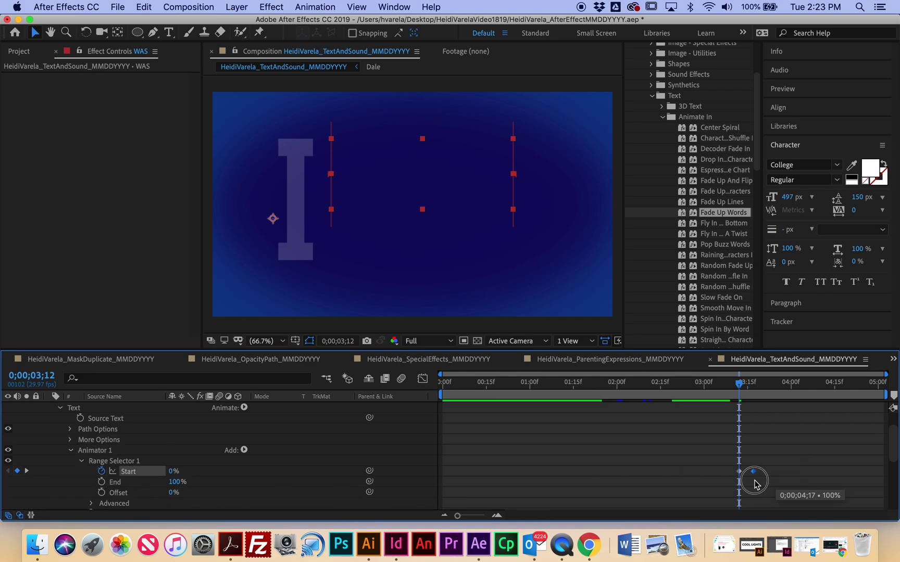
{"action": "left_click_drag", "start_coordinate": [742, 392], "coordinate": [765, 401]}
{"action": "scroll", "coordinate": [772, 421], "scroll_direction": "up", "scroll_amount": 2}
Trim the out points of COPS, WATCHING, WAS and I to 0;00;04;11
{"action": "left_click", "coordinate": [765, 418]}
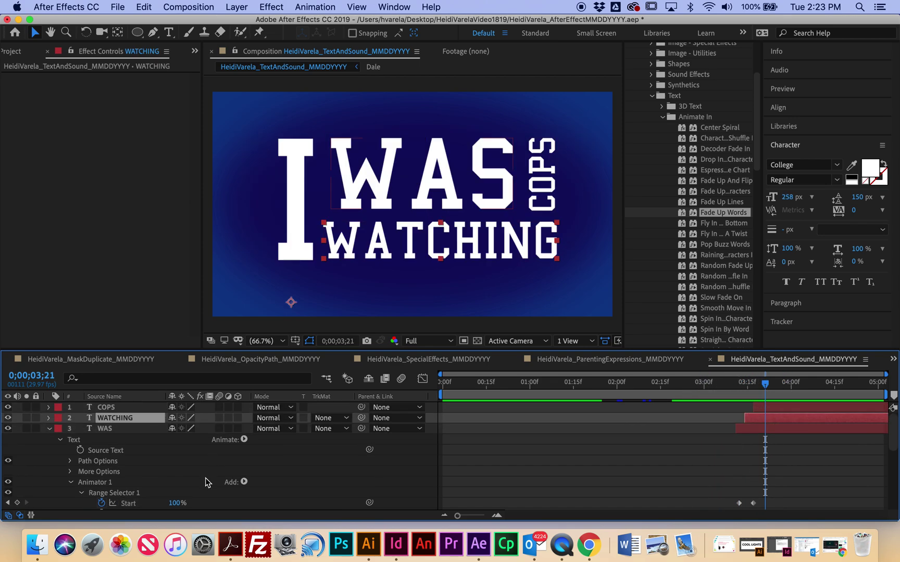
{"action": "left_click", "coordinate": [51, 429]}
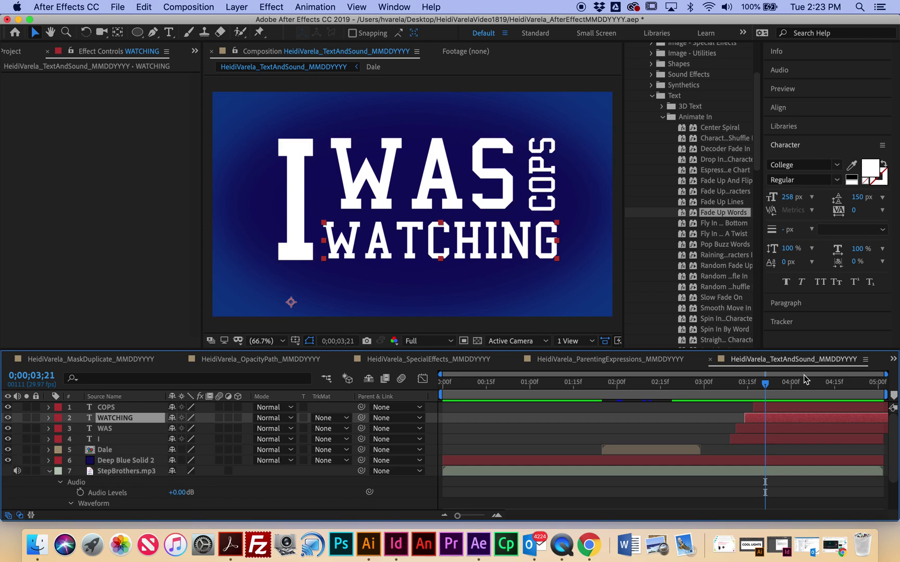
{"action": "scroll", "coordinate": [829, 428], "scroll_direction": "down", "scroll_amount": 2}
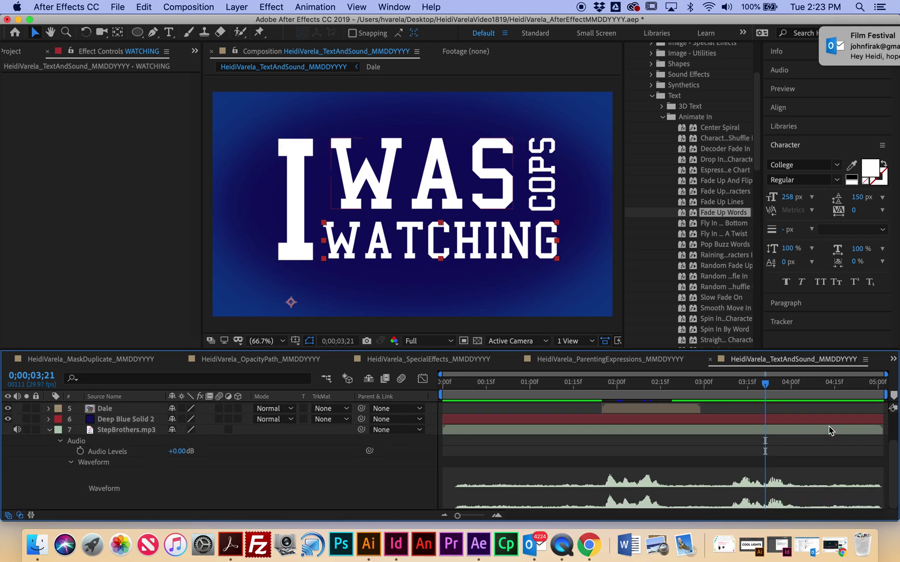
{"action": "left_click_drag", "start_coordinate": [768, 388], "coordinate": [823, 428]}
{"action": "scroll", "coordinate": [823, 428], "scroll_direction": "up", "scroll_amount": 2}
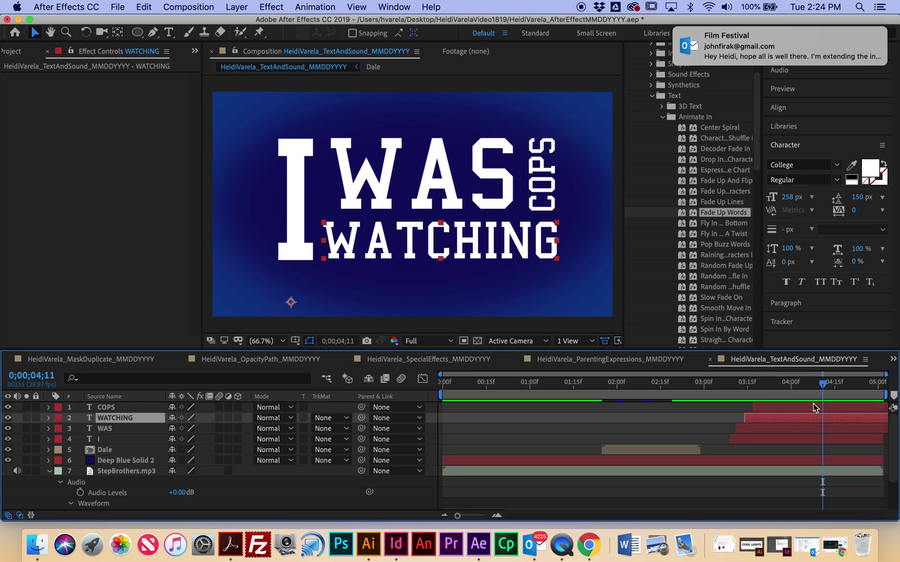
{"action": "left_click", "coordinate": [806, 441], "text": "shift"}
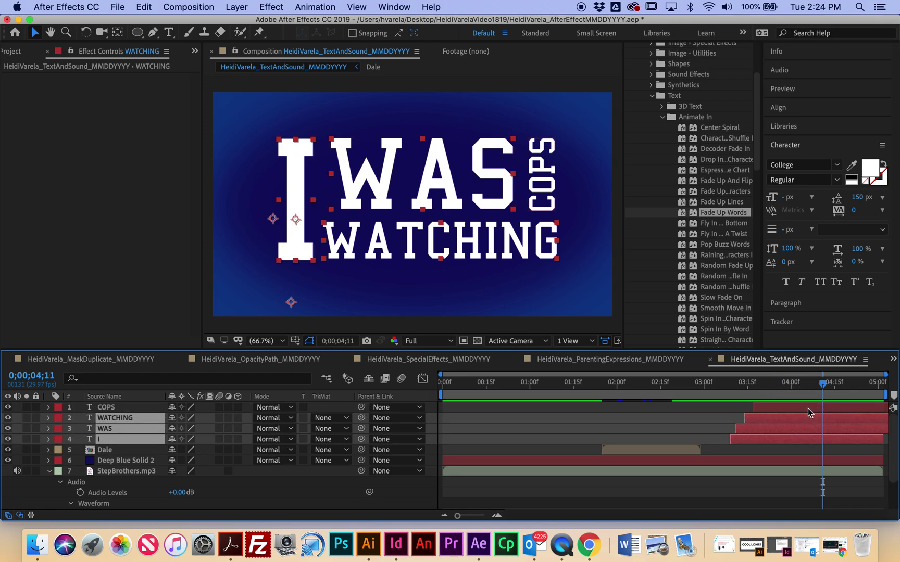
{"action": "left_click", "coordinate": [806, 409], "text": "shift"}
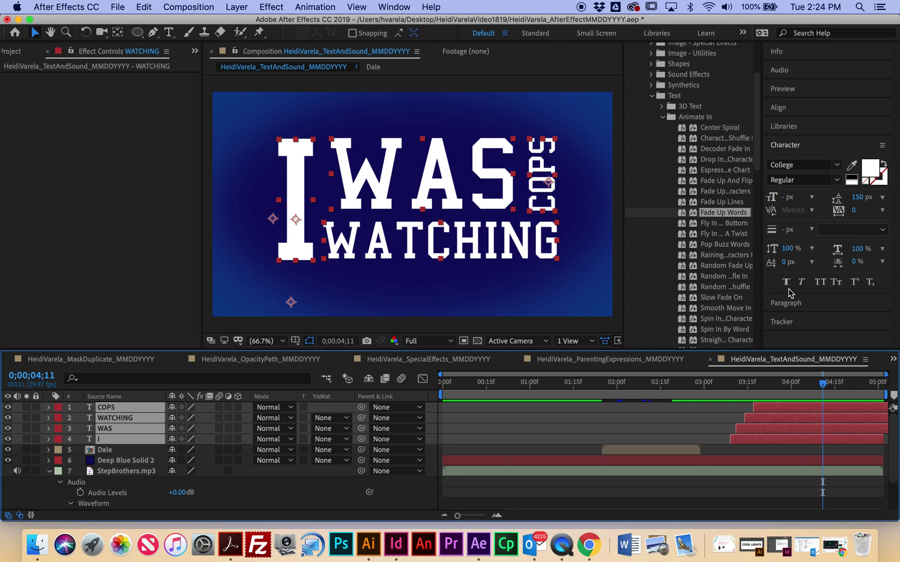
{"action": "key", "text": "alt+bracketright"}
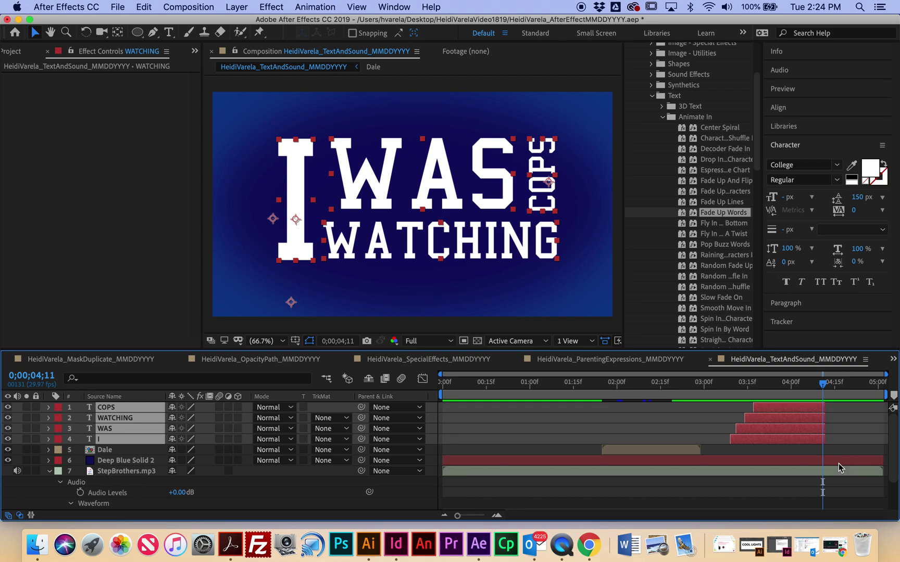
{"action": "left_click_drag", "start_coordinate": [821, 385], "coordinate": [328, 364]}
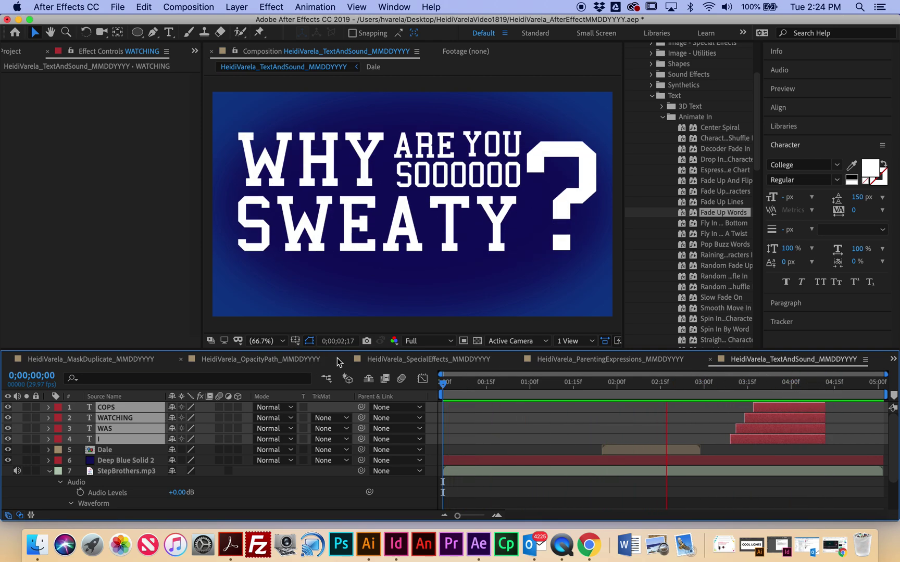
{"action": "key", "text": "space"}
{"action": "left_click_drag", "start_coordinate": [831, 390], "coordinate": [744, 395]}
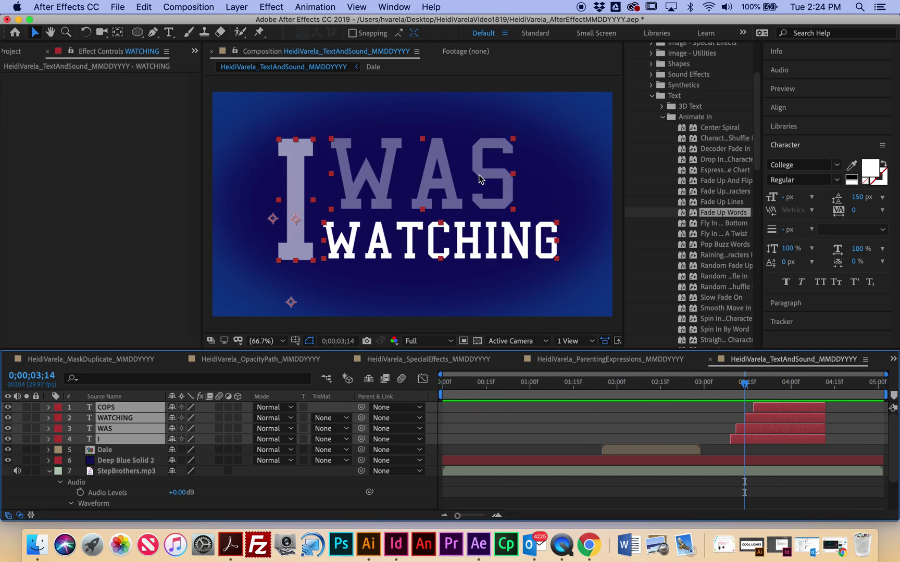
Add the TextAndSound comp to the Render Queue and start rendering the .mov
{"action": "left_click", "coordinate": [189, 9]}
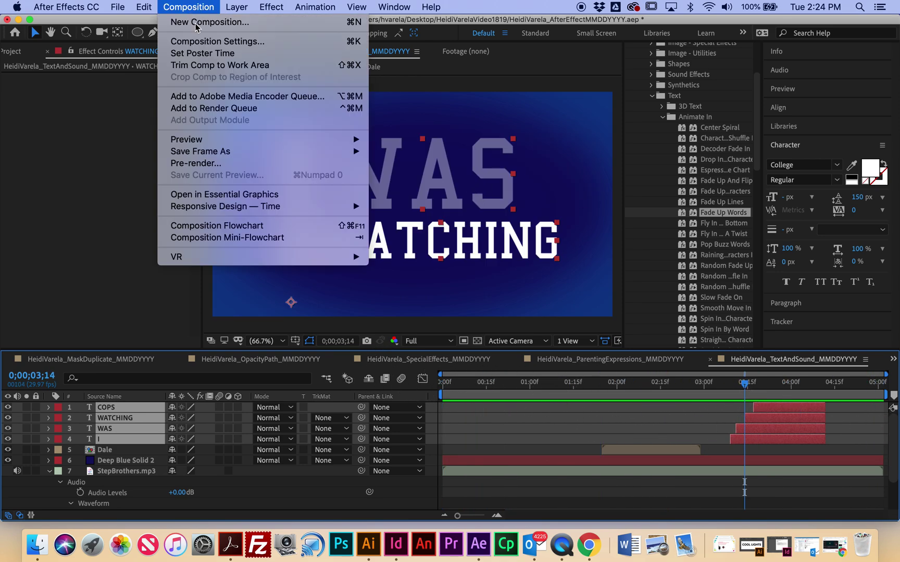
{"action": "left_click", "coordinate": [221, 109]}
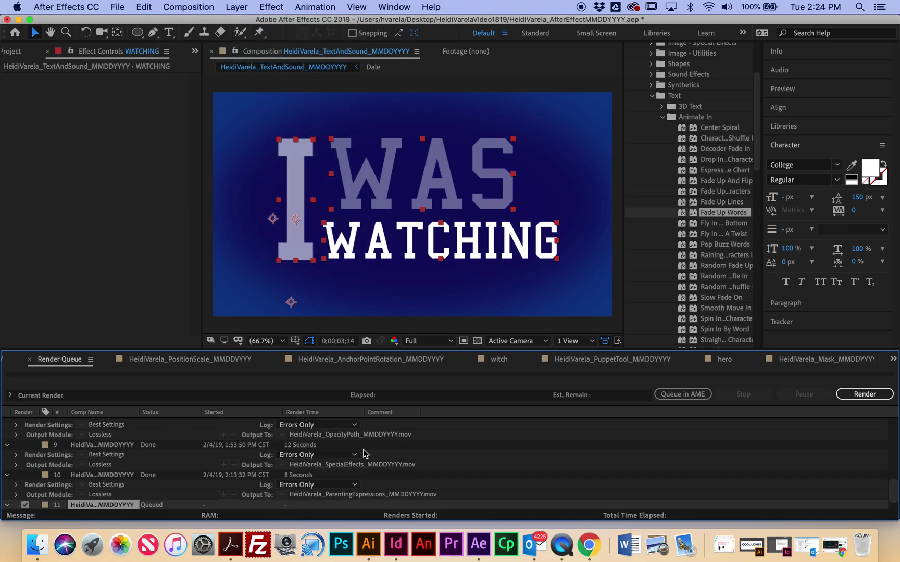
{"action": "scroll", "coordinate": [364, 458], "scroll_direction": "down", "scroll_amount": 2}
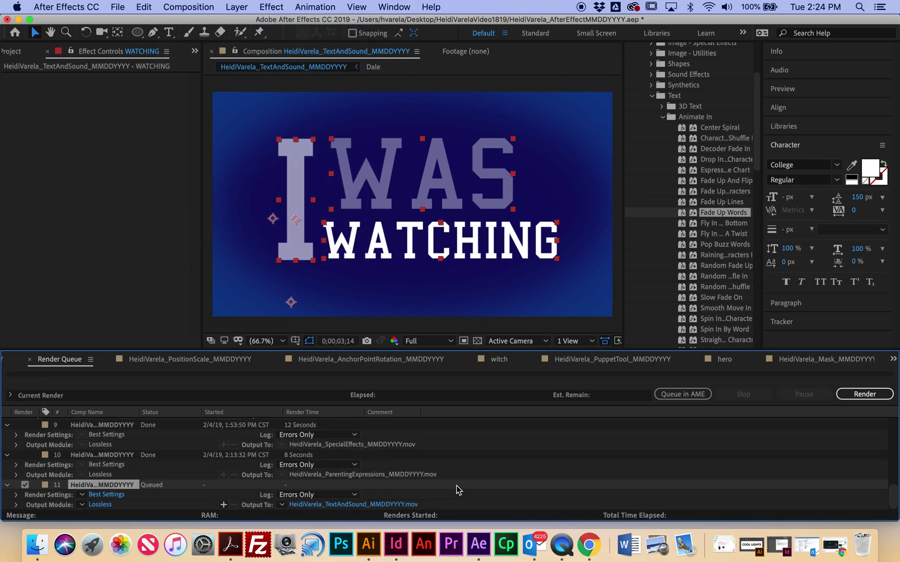
{"action": "left_click", "coordinate": [858, 394]}
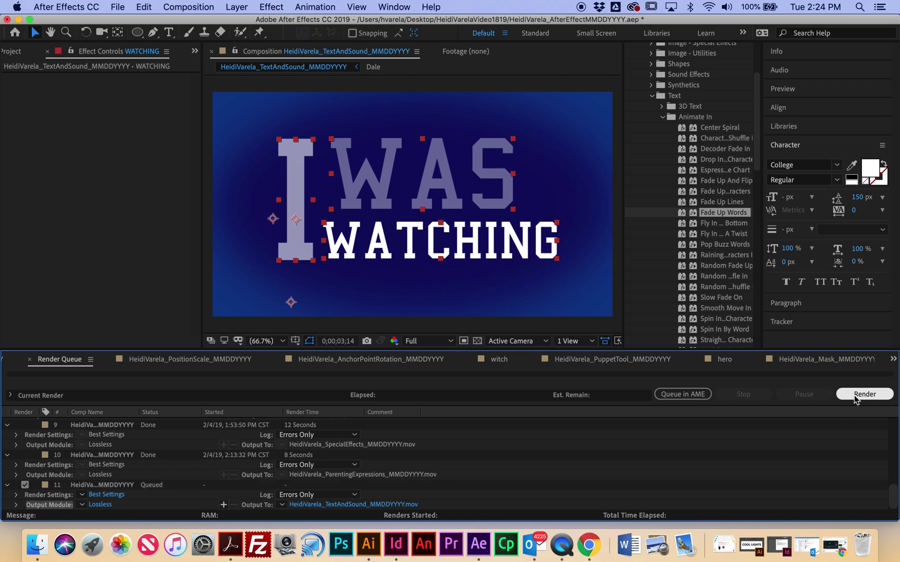
{"action": "right_click", "coordinate": [563, 545]}
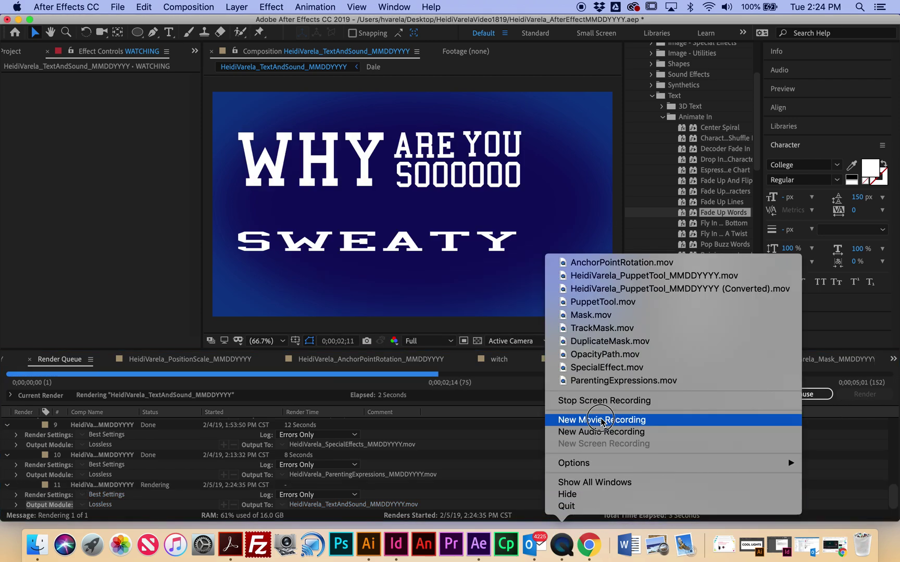